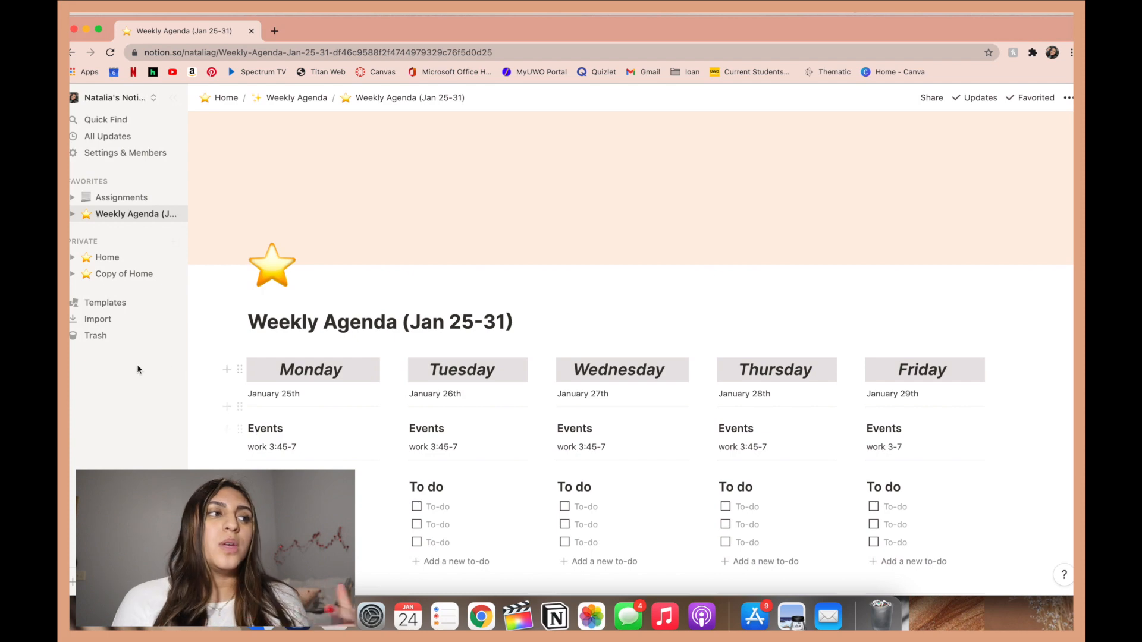
- Open the Home page and look through its Life, School and Youtube sections, images and the page links at its end
left_click(113, 258)
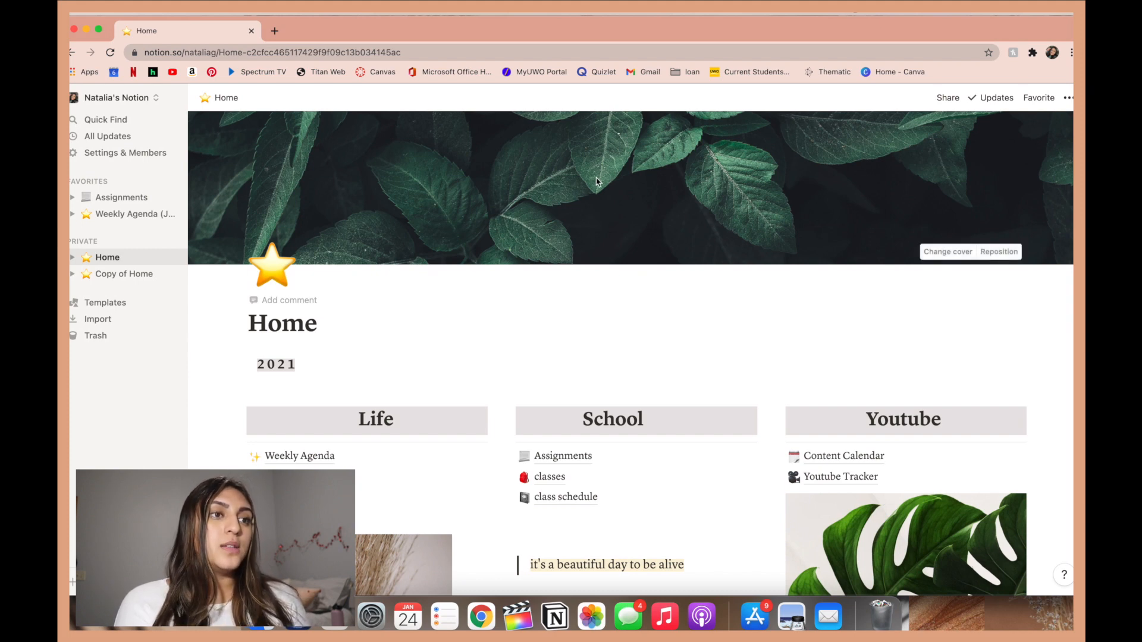
scroll(594, 307, "down", 1)
scroll(595, 308, "down", 2)
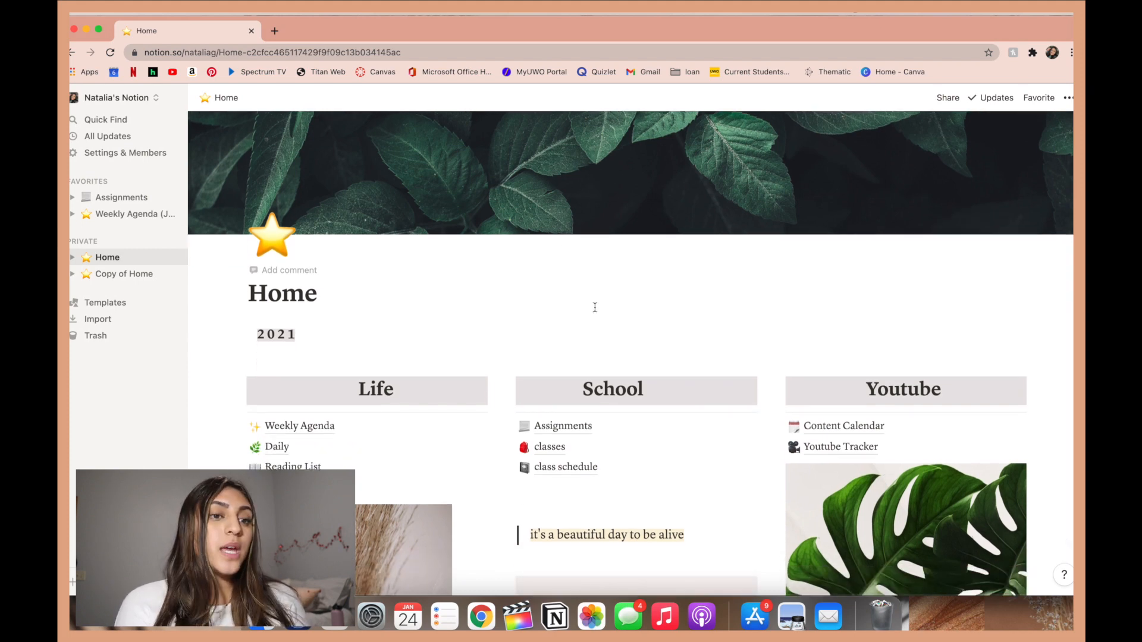
scroll(594, 308, "up", 3)
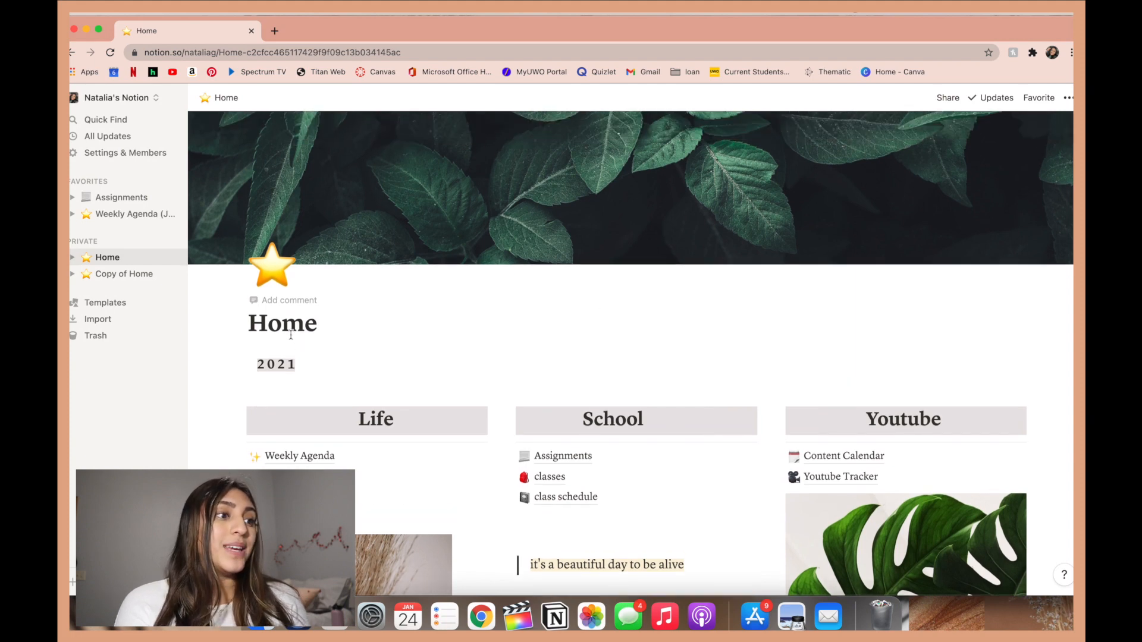
left_click(260, 274)
left_click(512, 294)
scroll(475, 361, "down", 5)
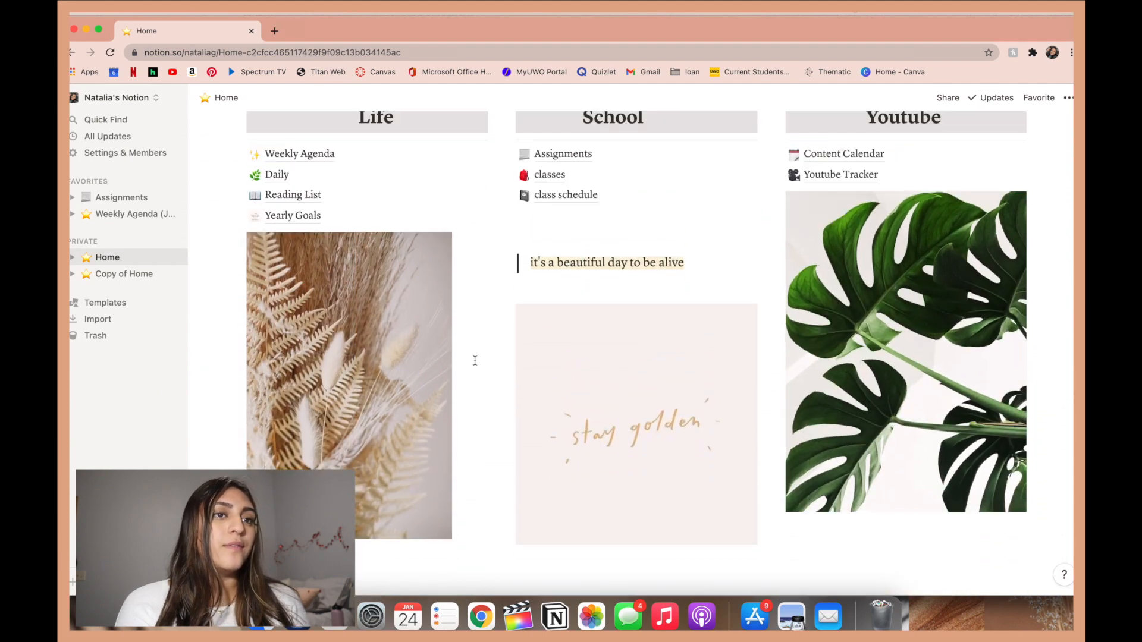
scroll(474, 361, "up", 2)
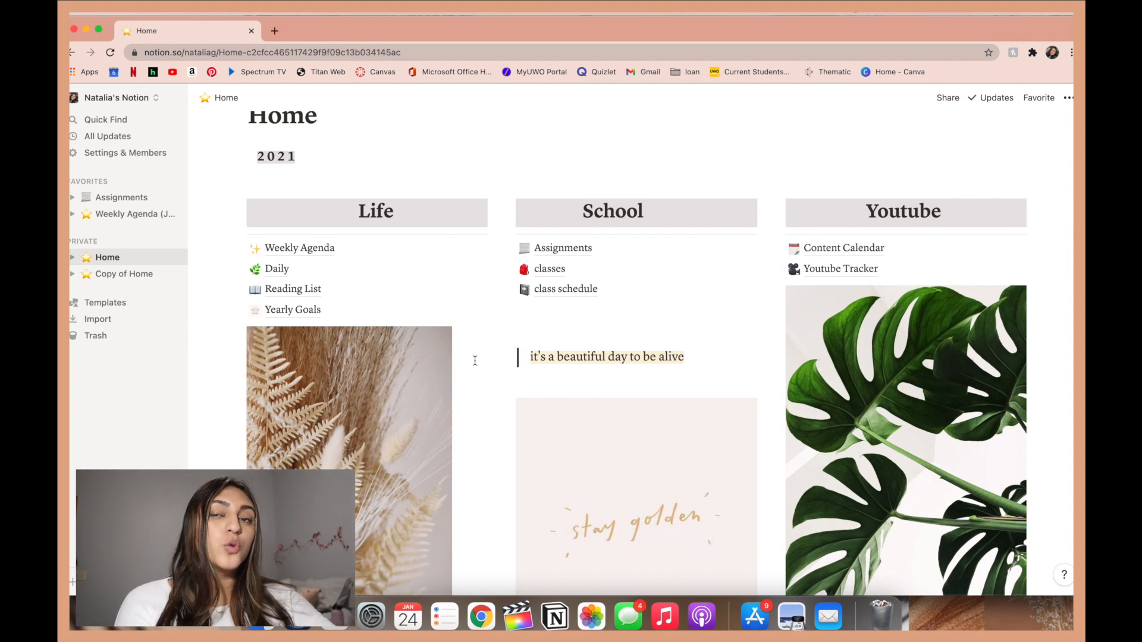
scroll(578, 330, "down", 3)
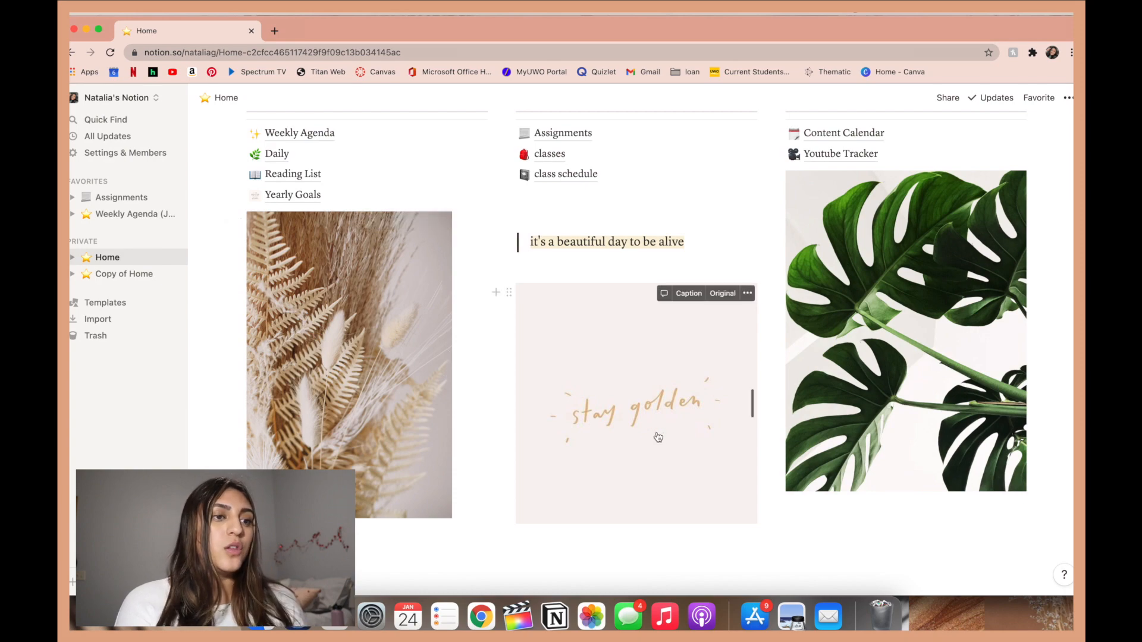
scroll(657, 436, "up", 3)
scroll(657, 433, "up", 1)
scroll(658, 433, "down", 8)
scroll(657, 433, "up", 4)
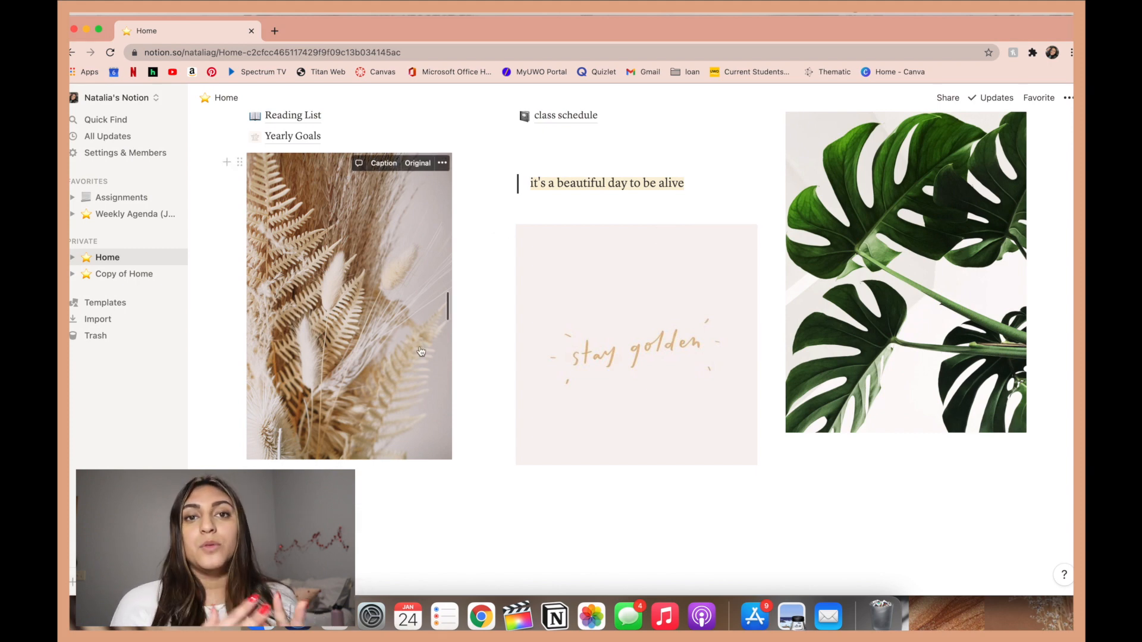
scroll(486, 174, "up", 3)
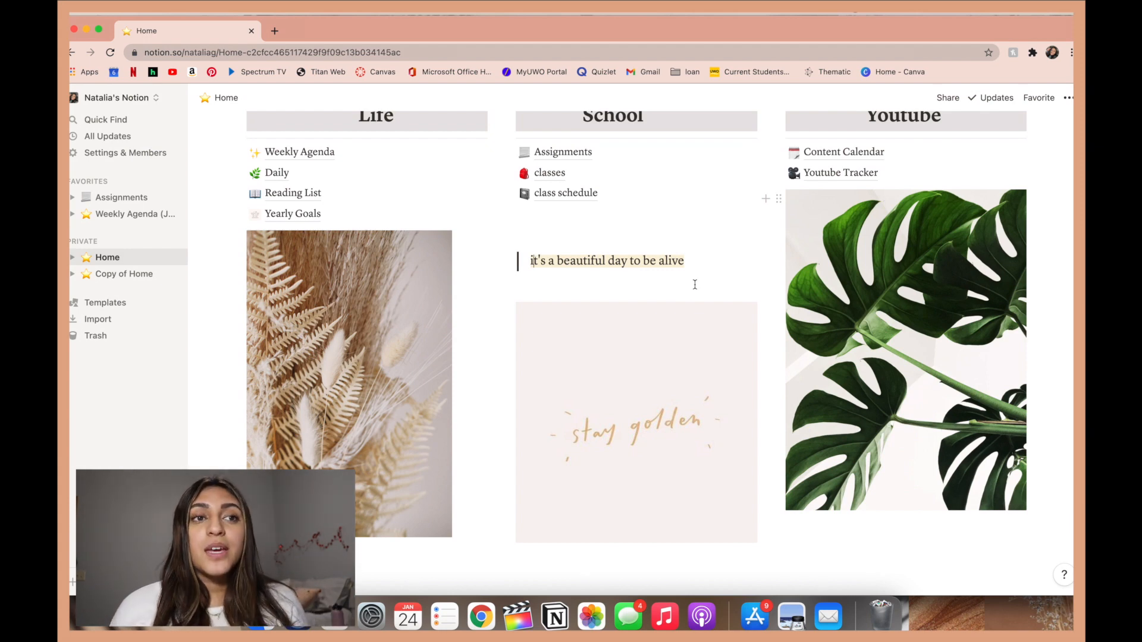
scroll(694, 284, "up", 5)
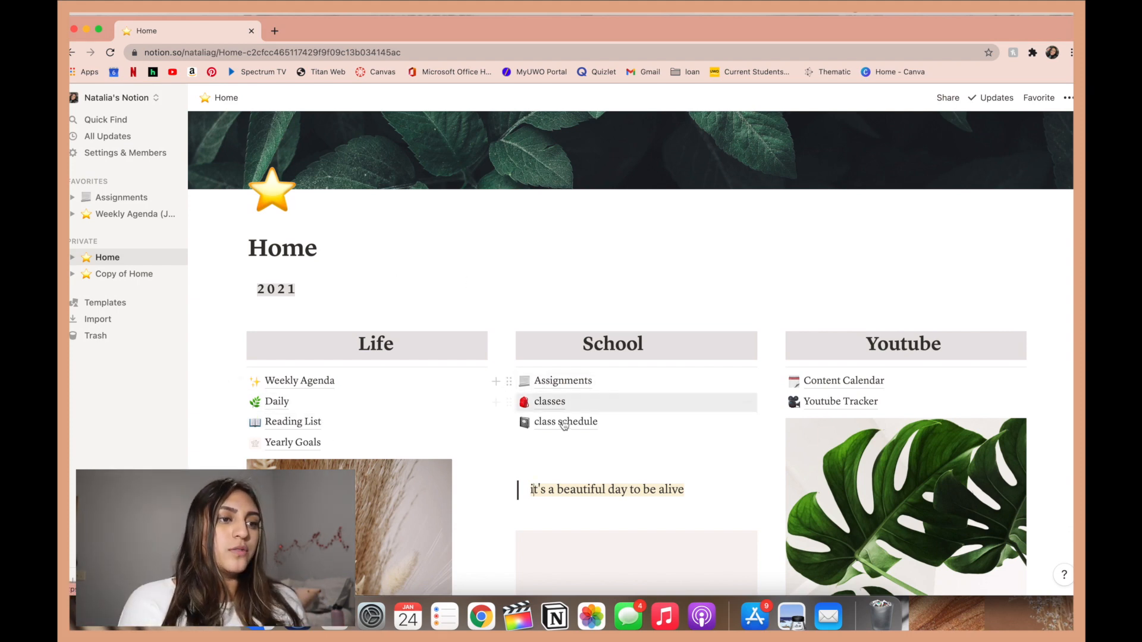
scroll(545, 510, "down", 8)
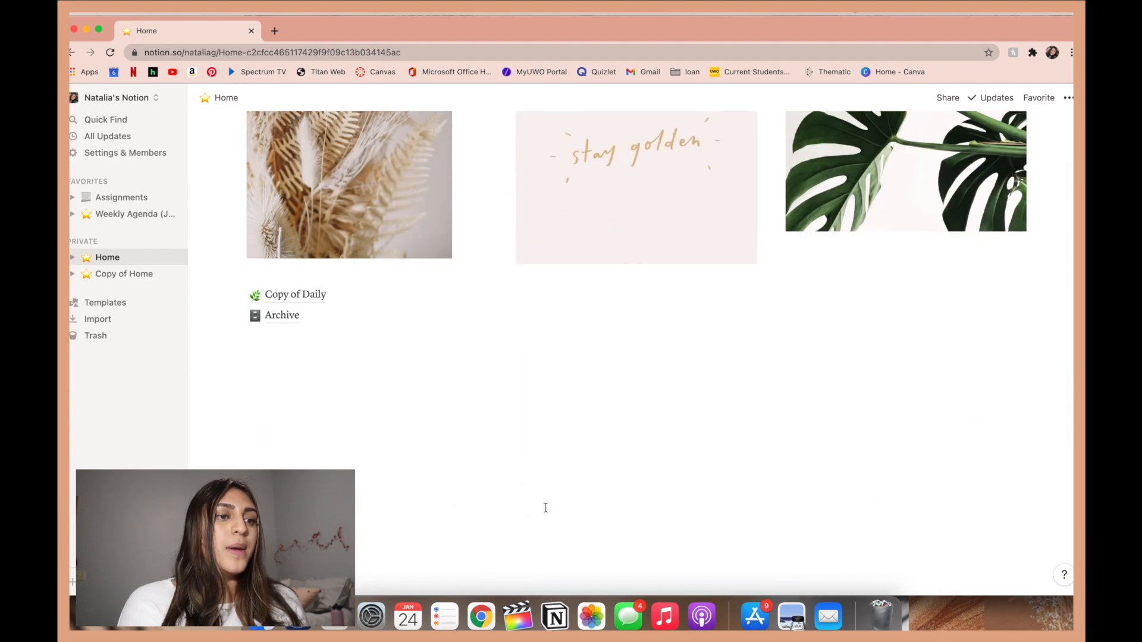
scroll(546, 507, "up", 10)
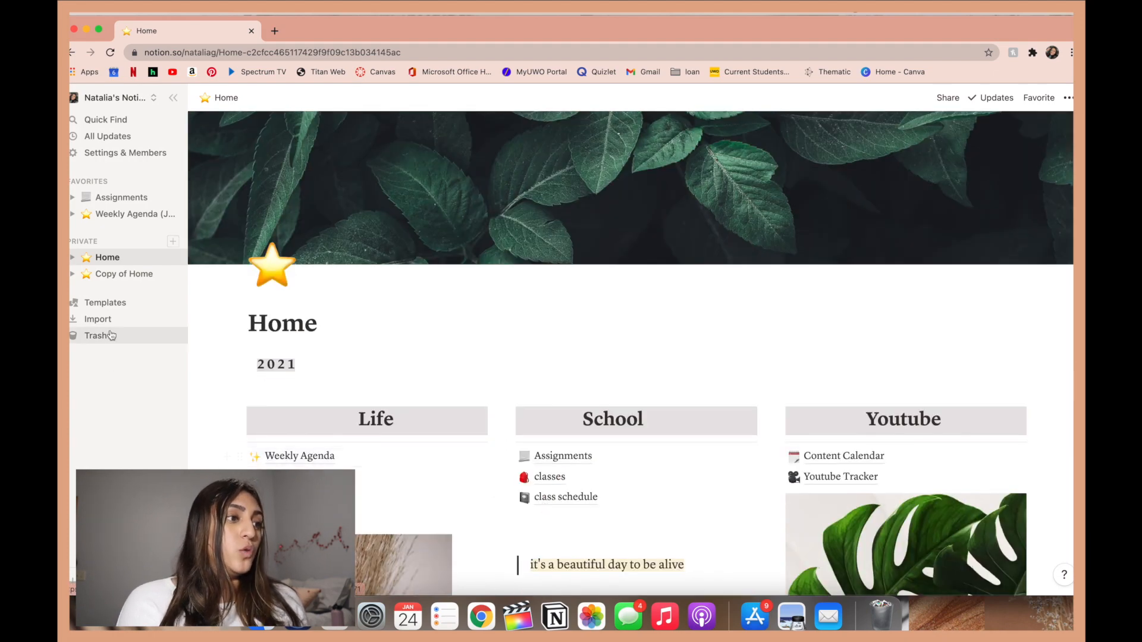
- Browse the template gallery, examining the Life Wiki preview and the Design, Education, Personal and Support categories
left_click(104, 302)
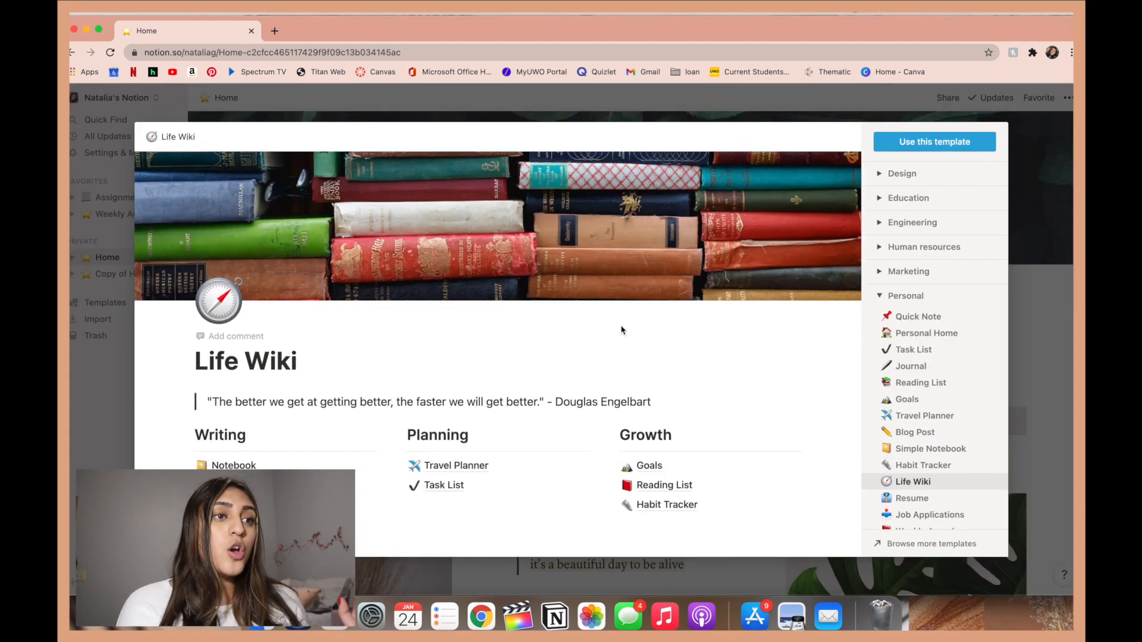
scroll(622, 330, "down", 5)
scroll(621, 328, "up", 5)
left_click(902, 173)
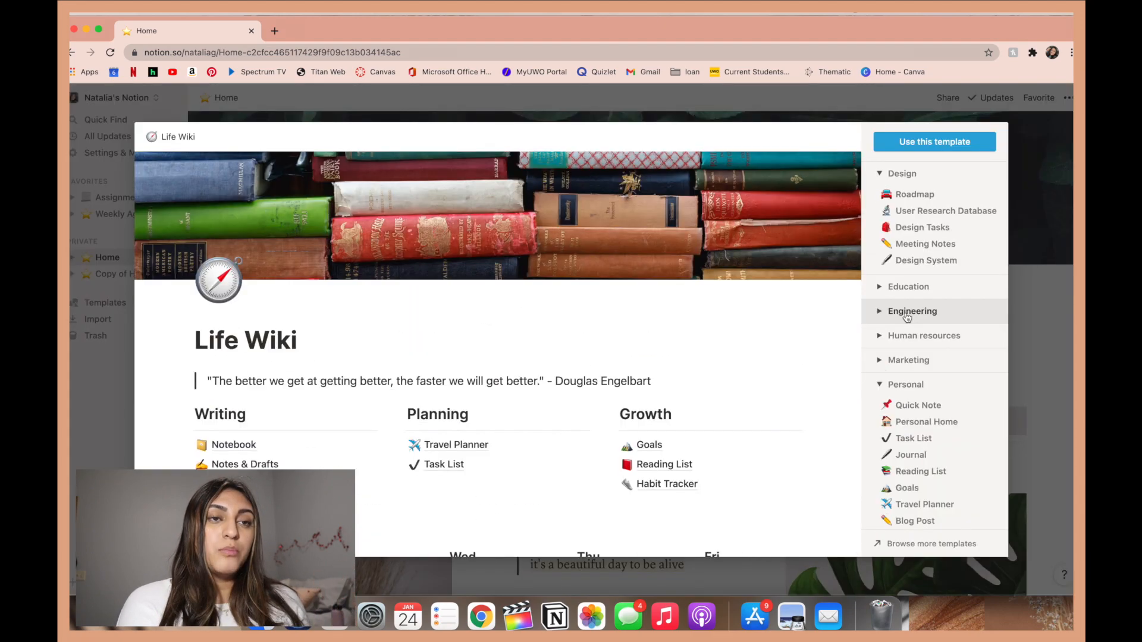
scroll(907, 317, "down", 1)
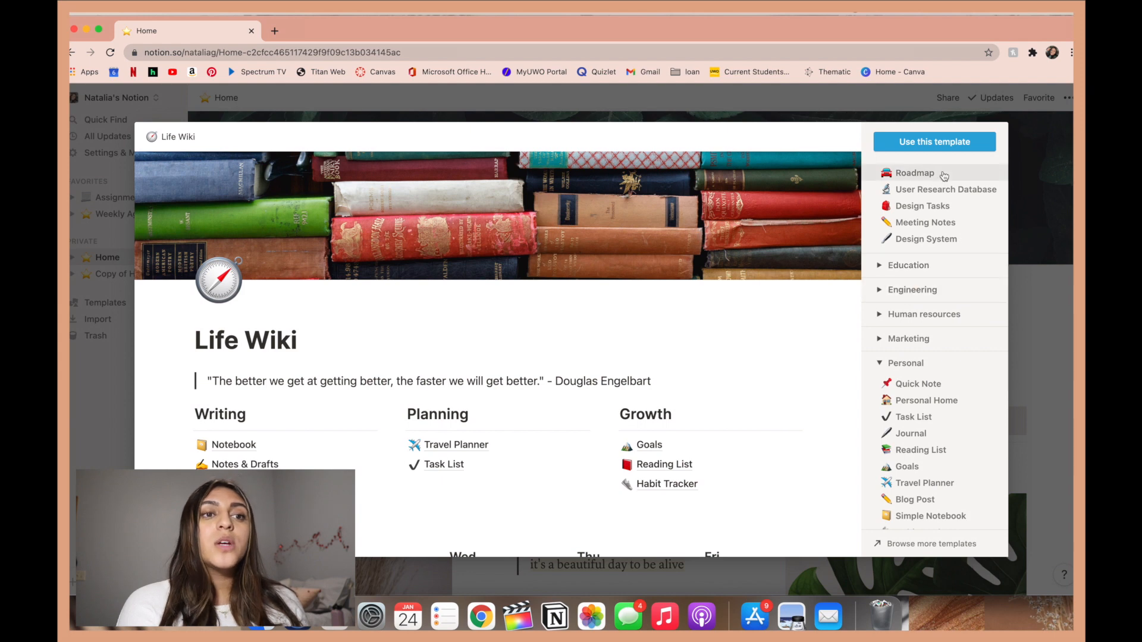
left_click(908, 265)
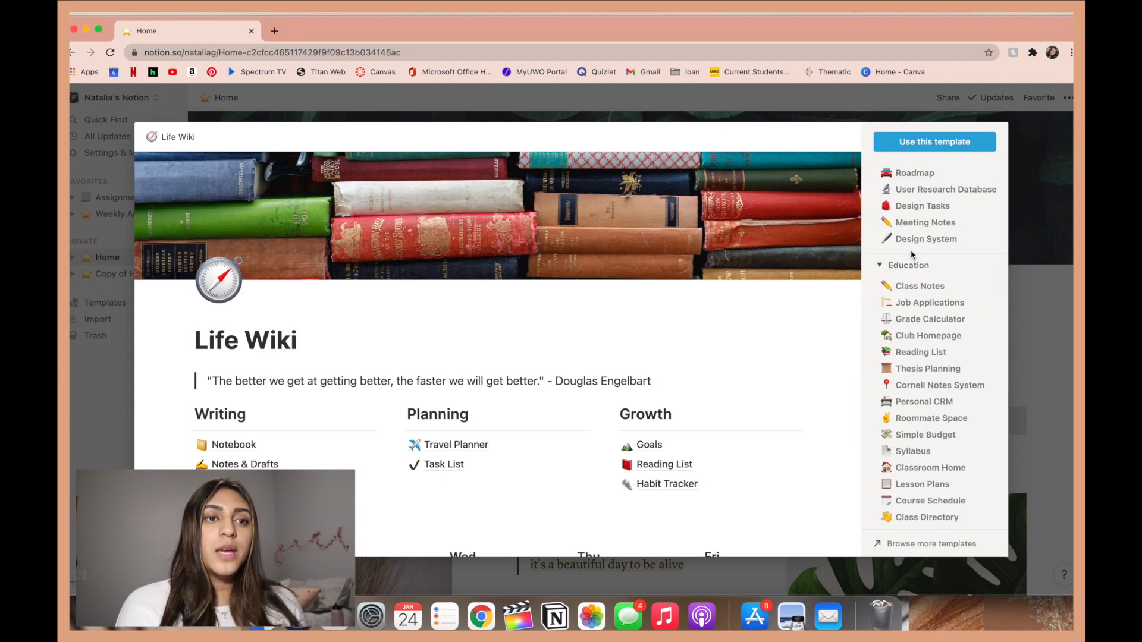
scroll(906, 262, "up", 1)
scroll(898, 333, "down", 8)
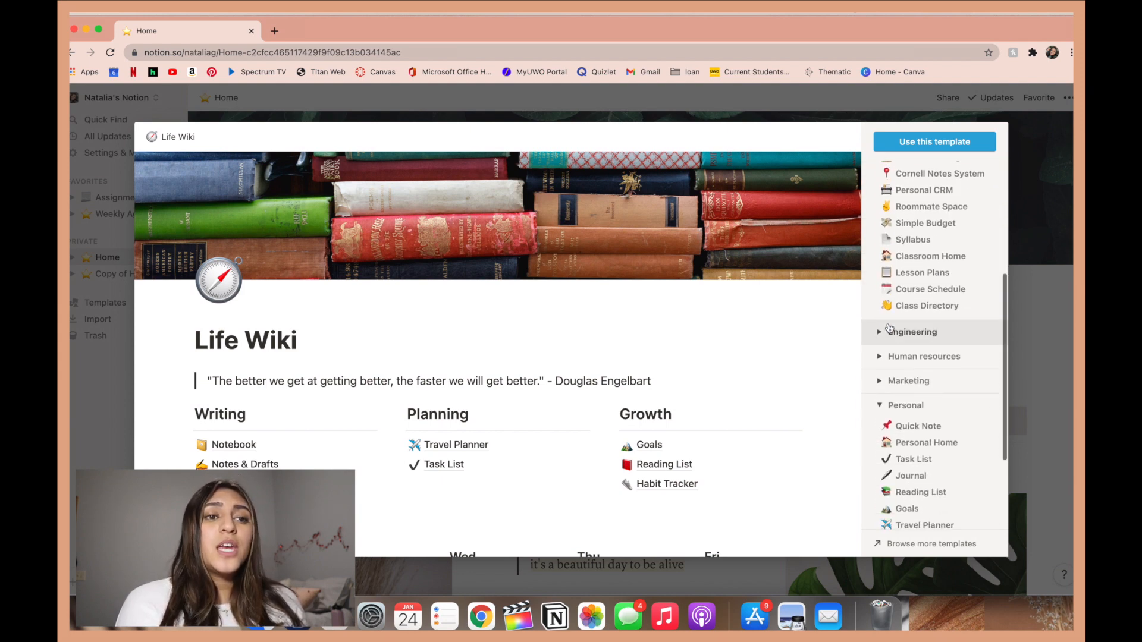
scroll(894, 384, "down", 3)
scroll(896, 387, "down", 5)
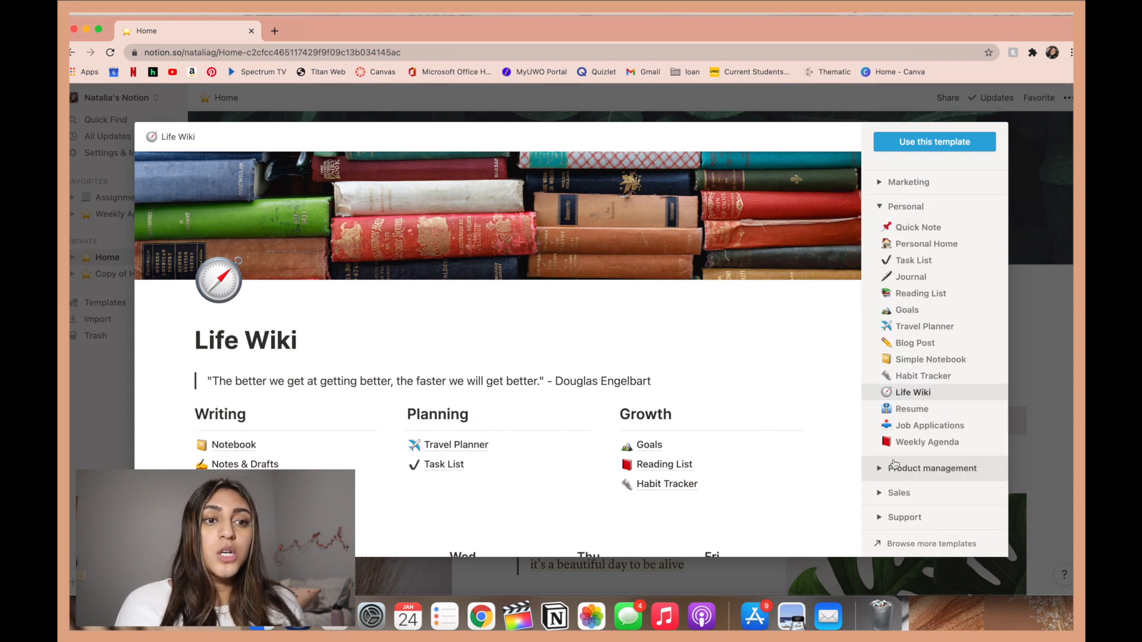
left_click(891, 517)
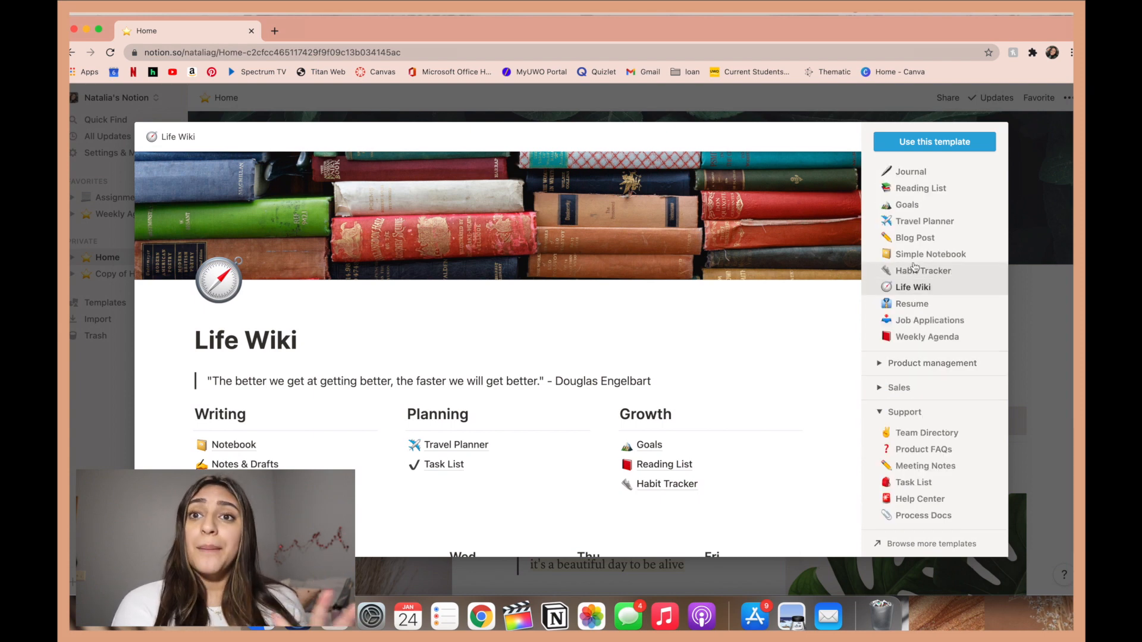
scroll(916, 271, "up", 10)
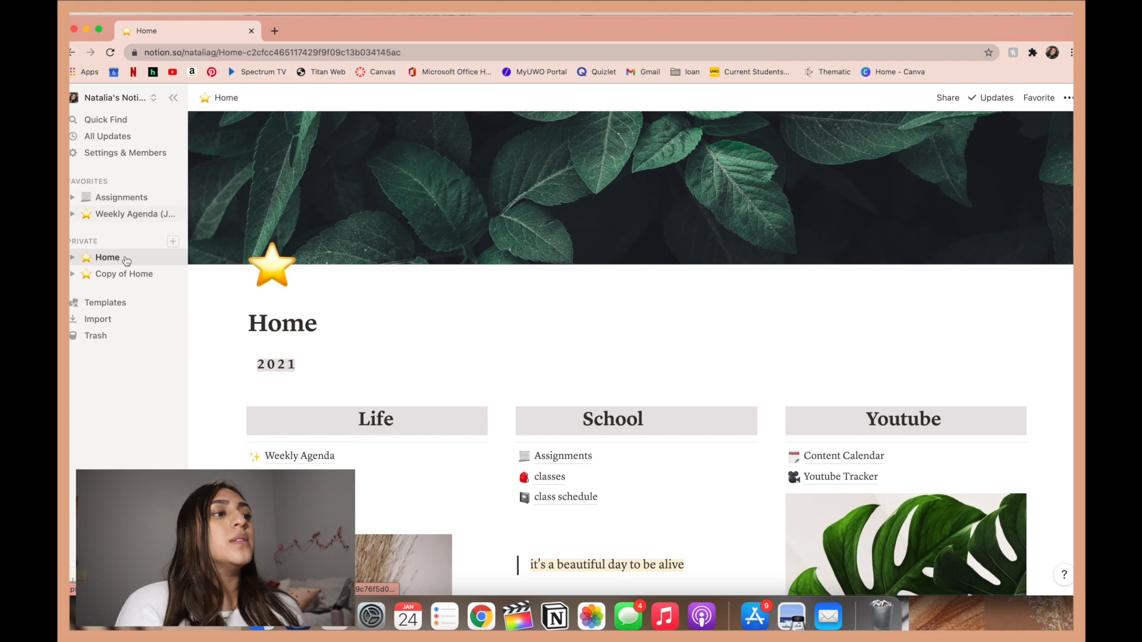
- Expand the Home page's subpages and create a new private page titled "weekly agenda"
left_click(72, 258)
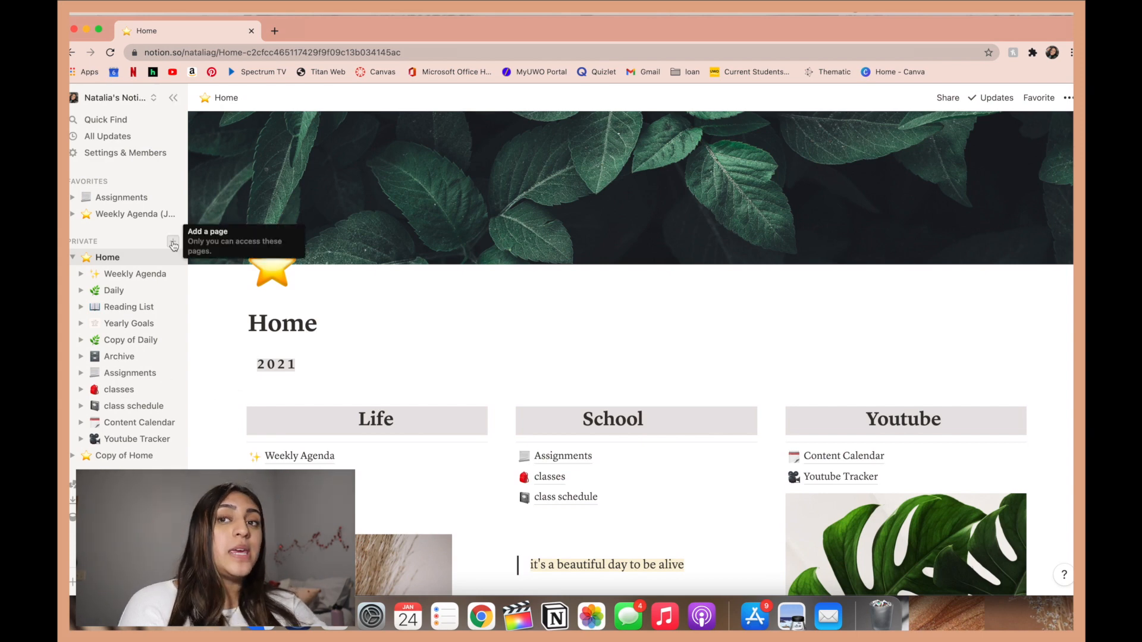
left_click(173, 244)
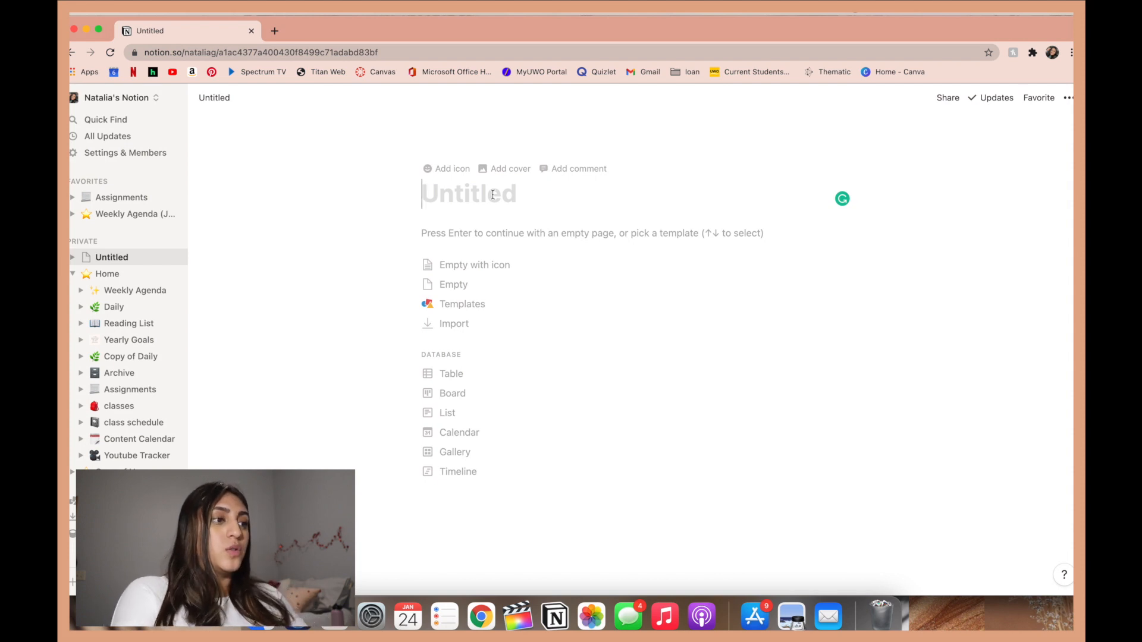
type("we")
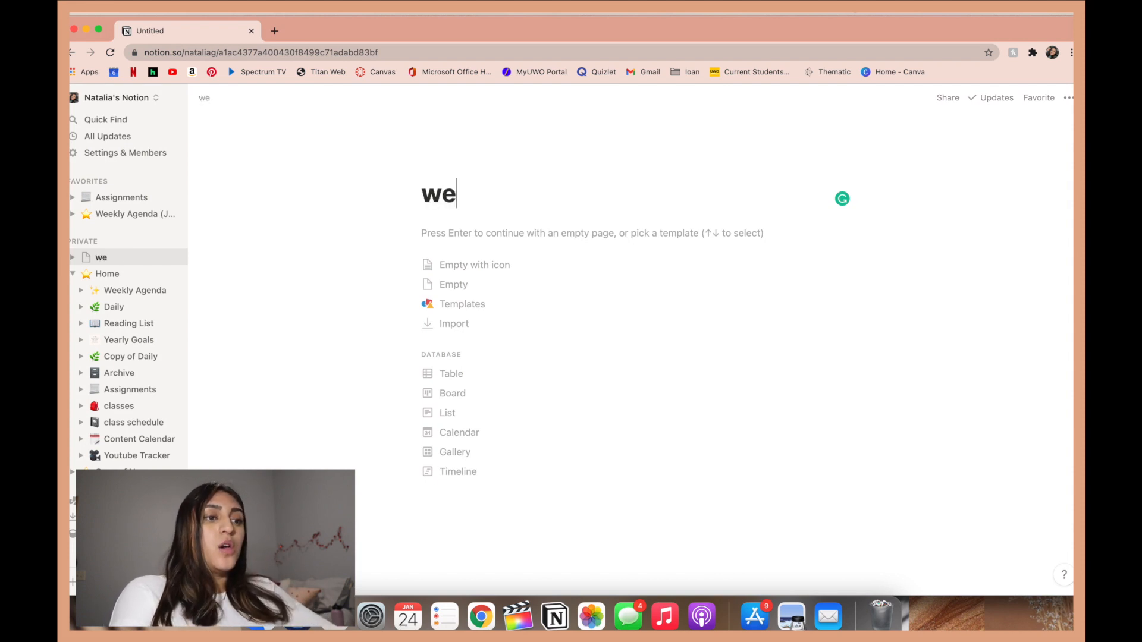
type("ekly agenda")
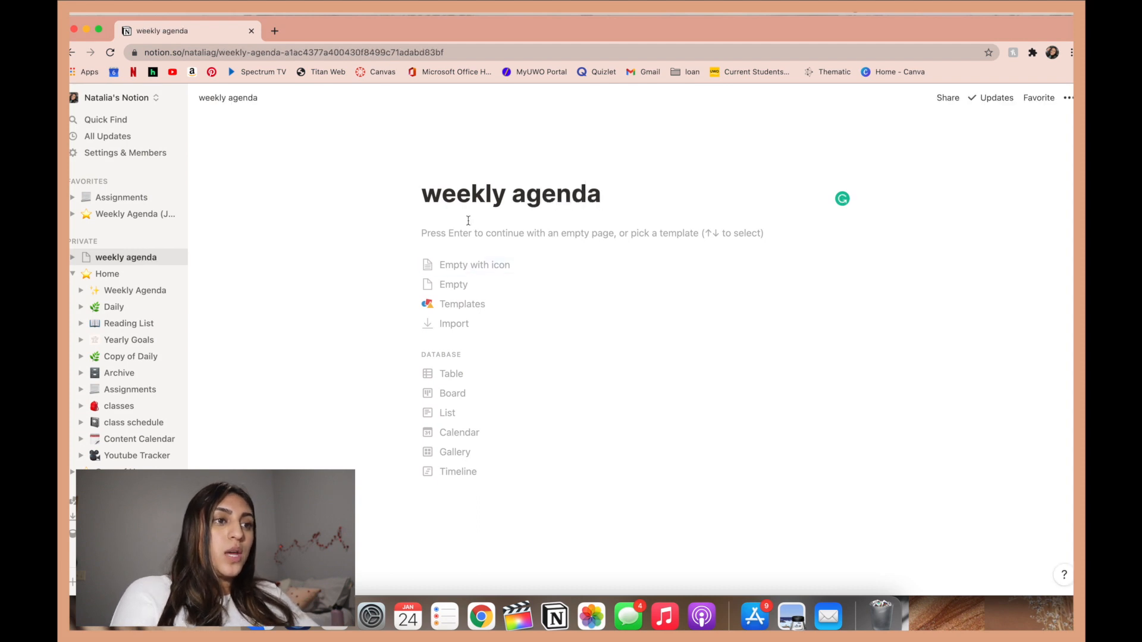
- Make the new page an empty page with an icon and set that icon to the full moon face emoji
left_click(475, 265)
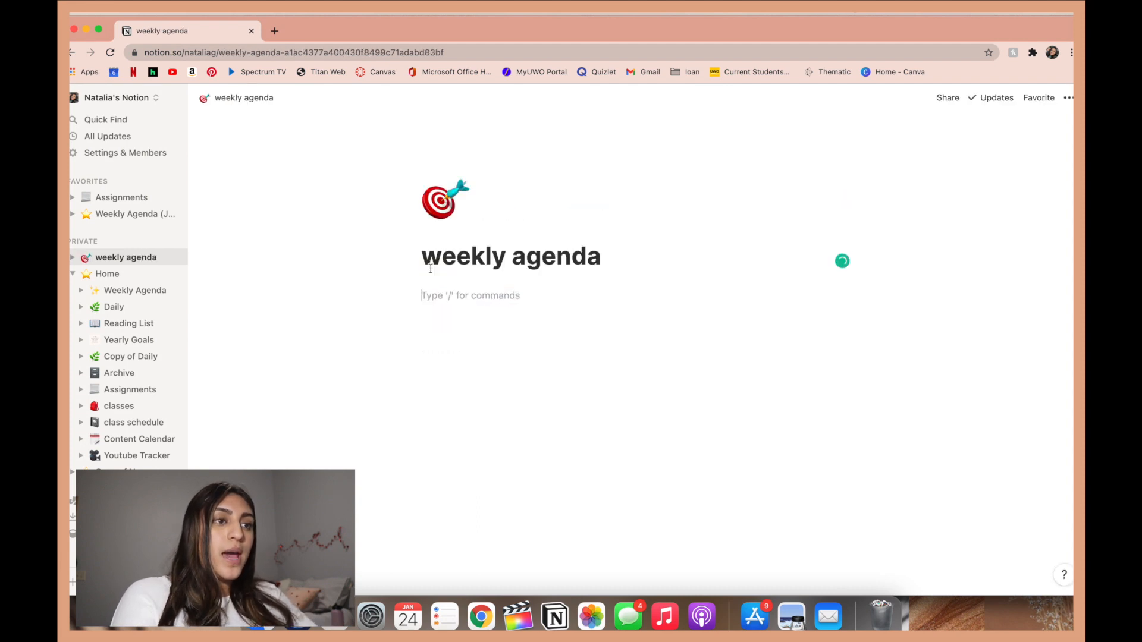
left_click(443, 199)
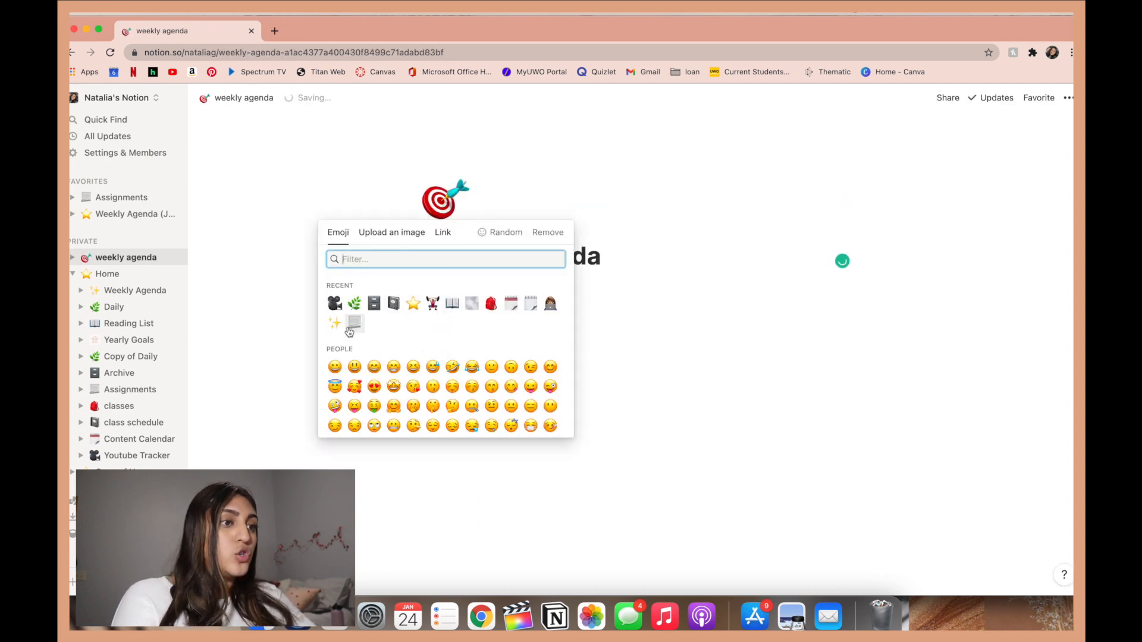
scroll(380, 375, "down", 10)
scroll(379, 375, "down", 15)
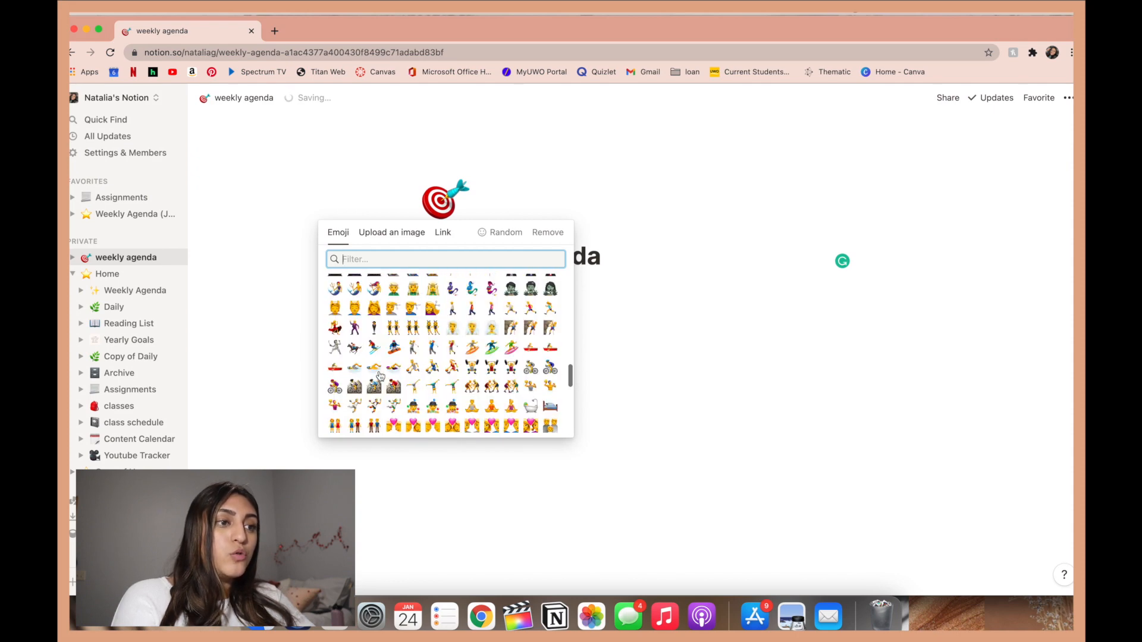
scroll(379, 376, "up", 4)
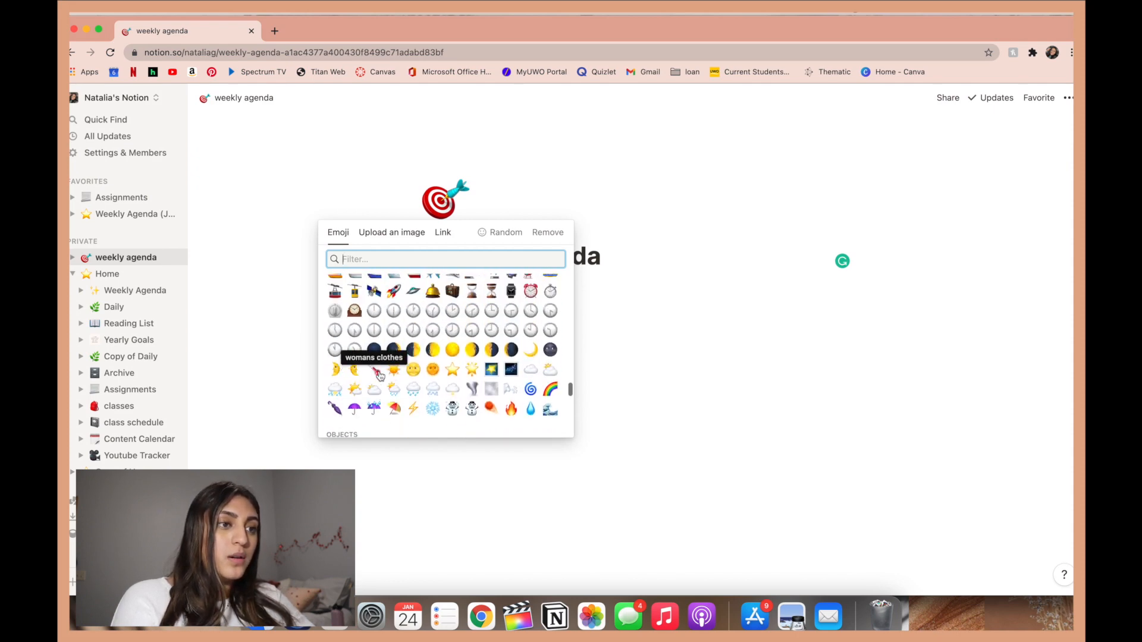
left_click(415, 369)
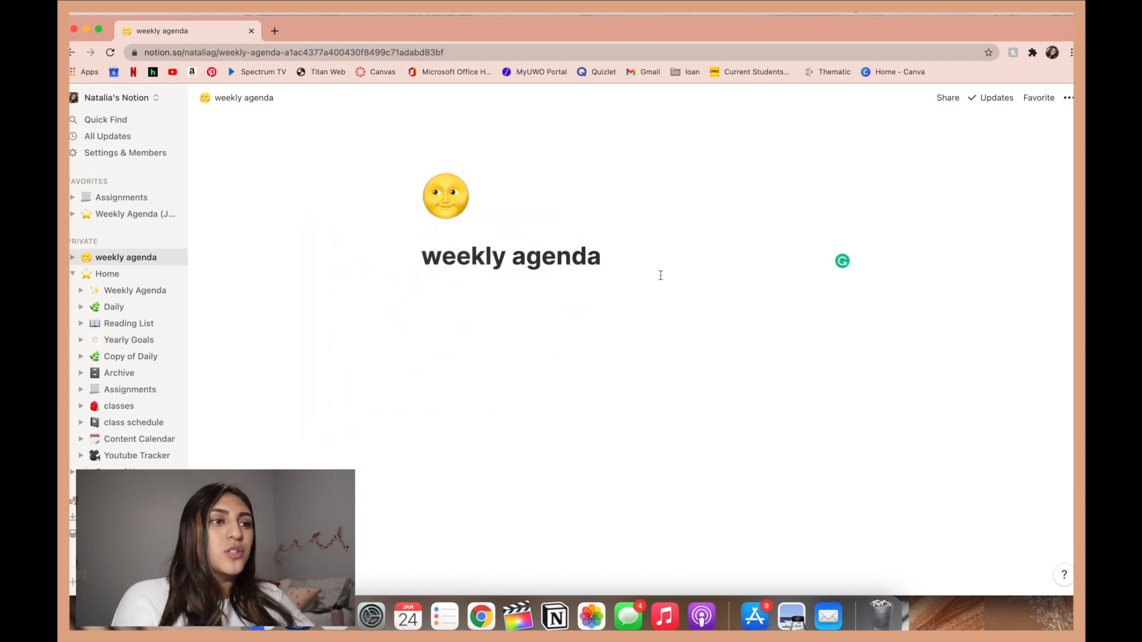
- Add several blank lines to the page body and delete them again back up to the title
left_click(620, 296)
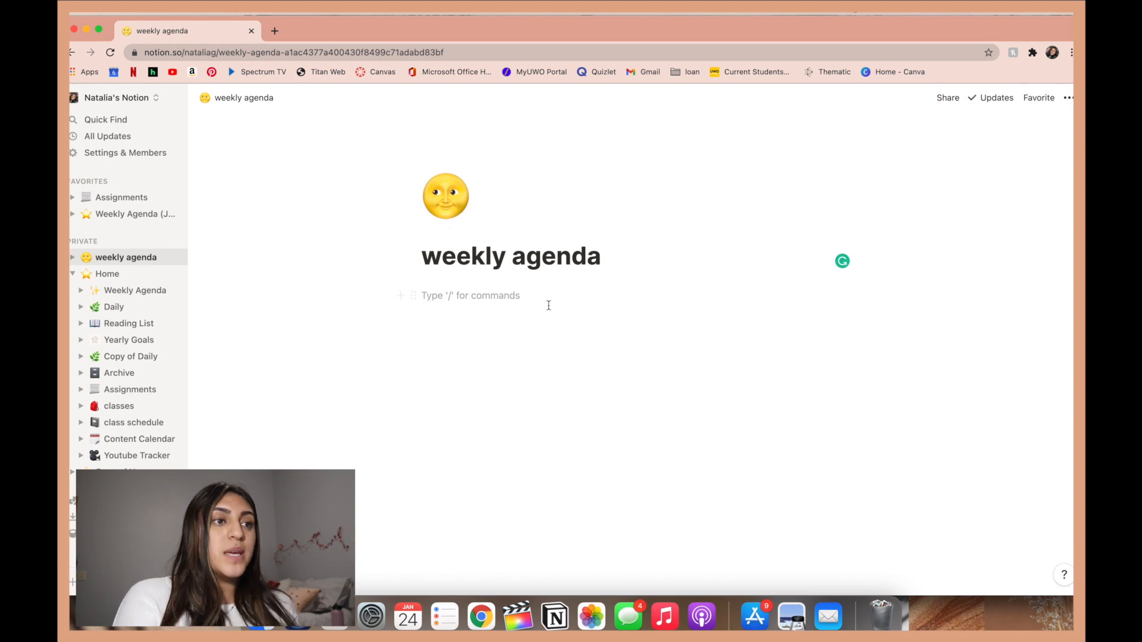
key("Return")
key("Return")
key("Return")
key("Return")
key("BackSpace")
key("BackSpace")
key("BackSpace")
key("BackSpace")
key("BackSpace")
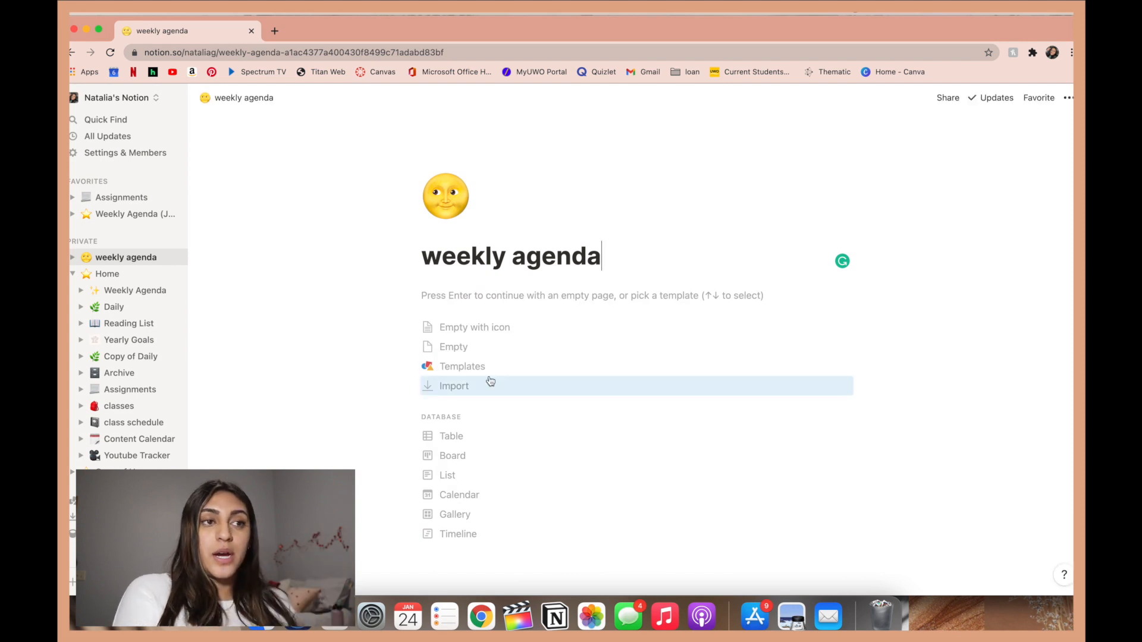
- Try the Serif and Mono font styles on the weekly agenda page and return to Default
left_click(1068, 100)
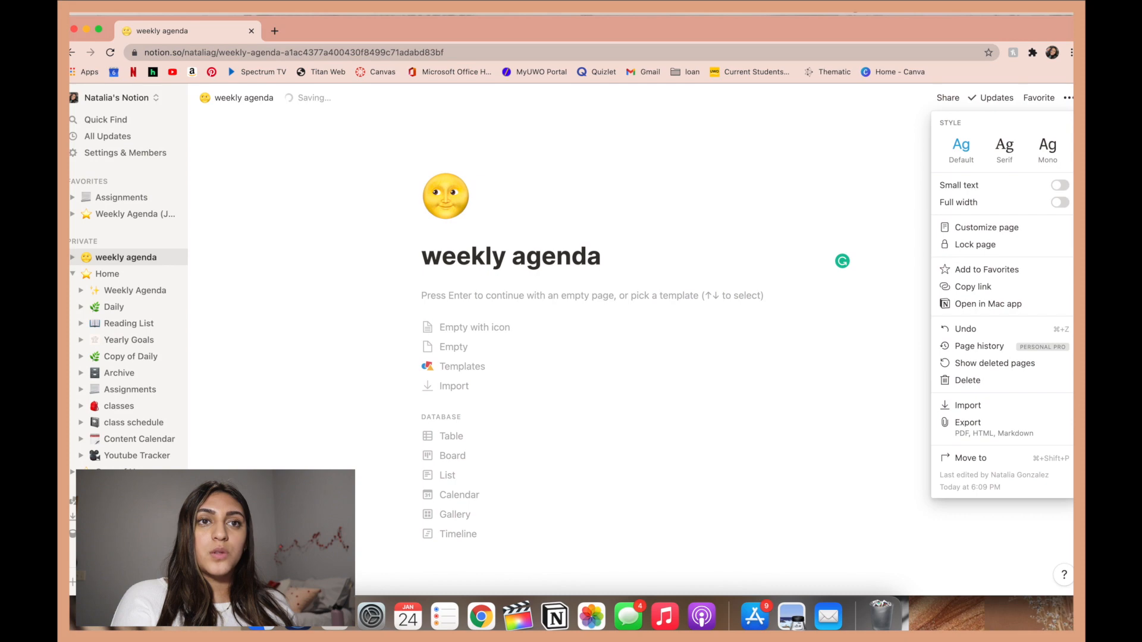
left_click(1011, 149)
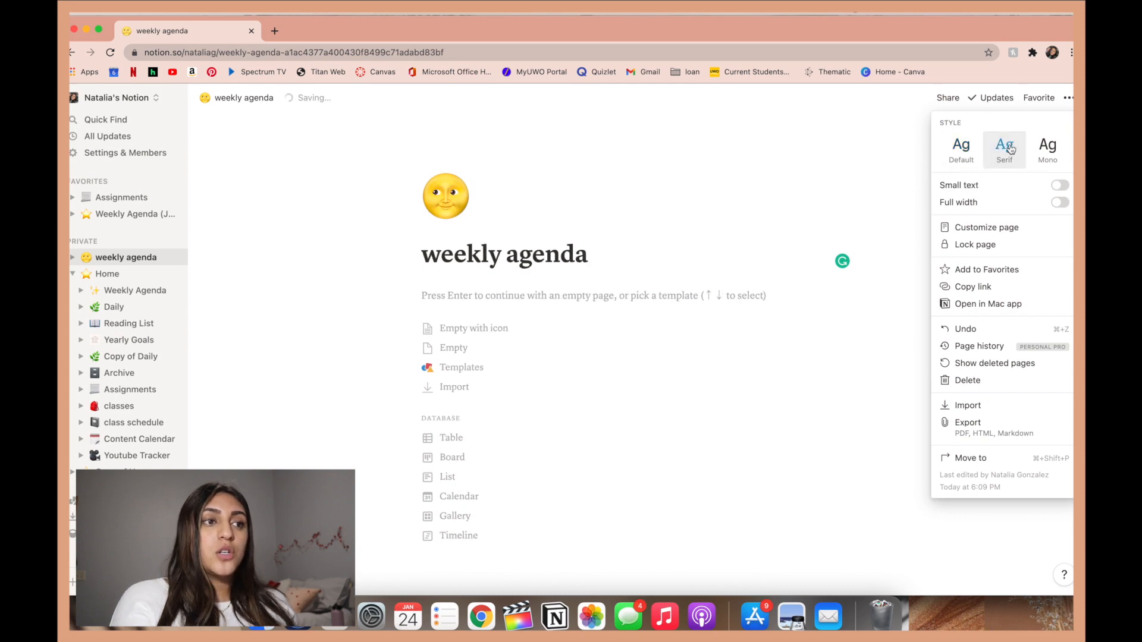
left_click(1047, 148)
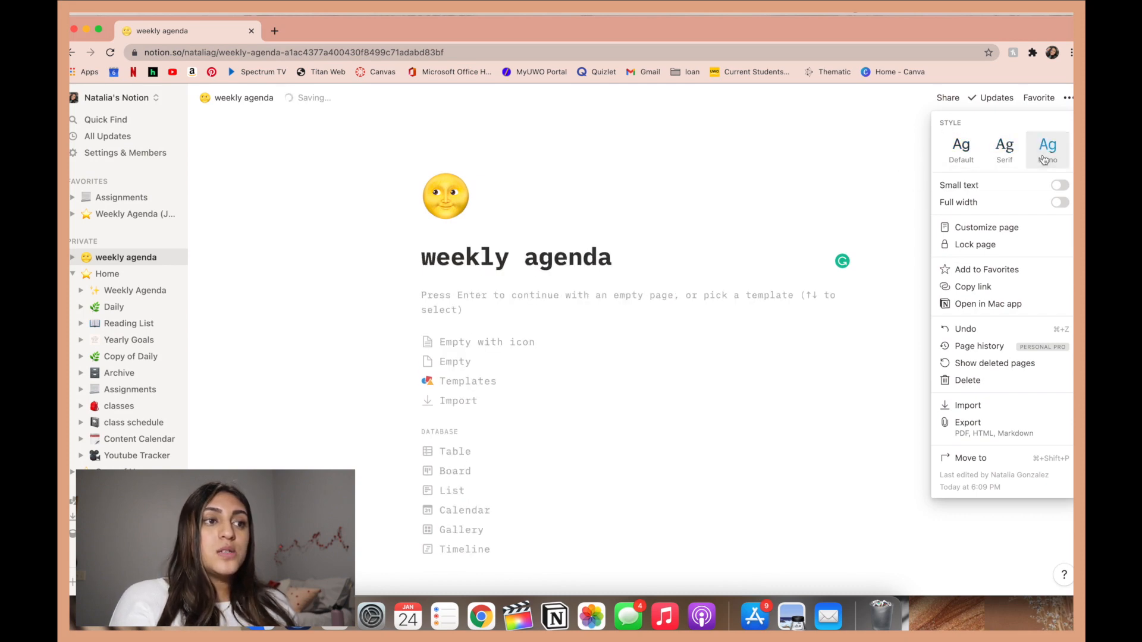
left_click(947, 163)
- Try the small text option, turn it back off, and set the weekly agenda page to full width
left_click(1058, 186)
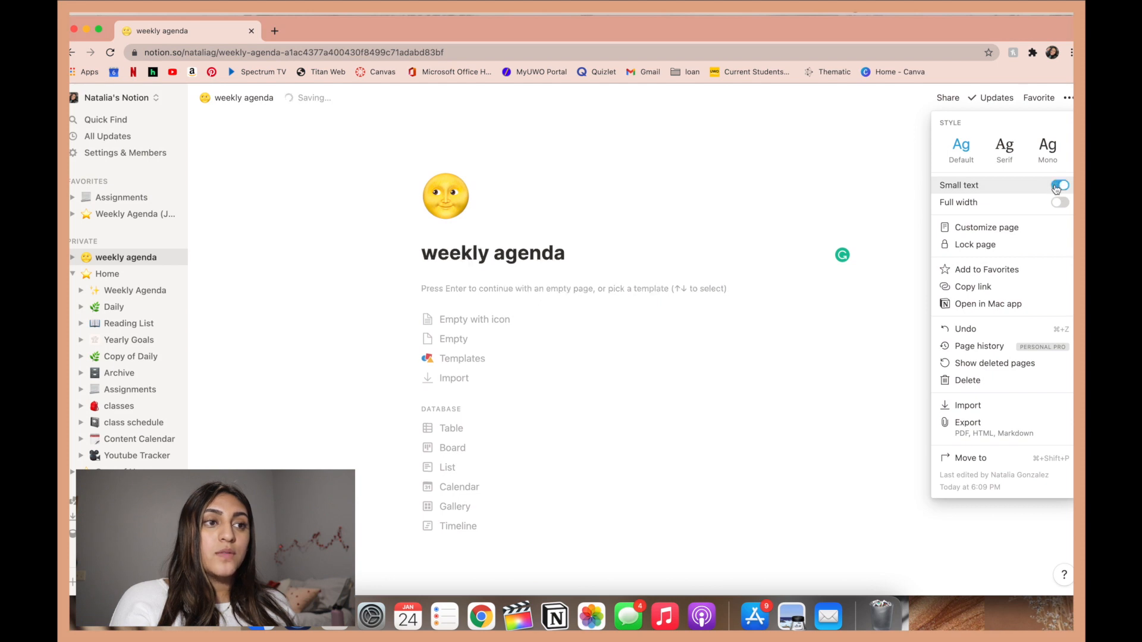
left_click(1057, 185)
left_click(1059, 203)
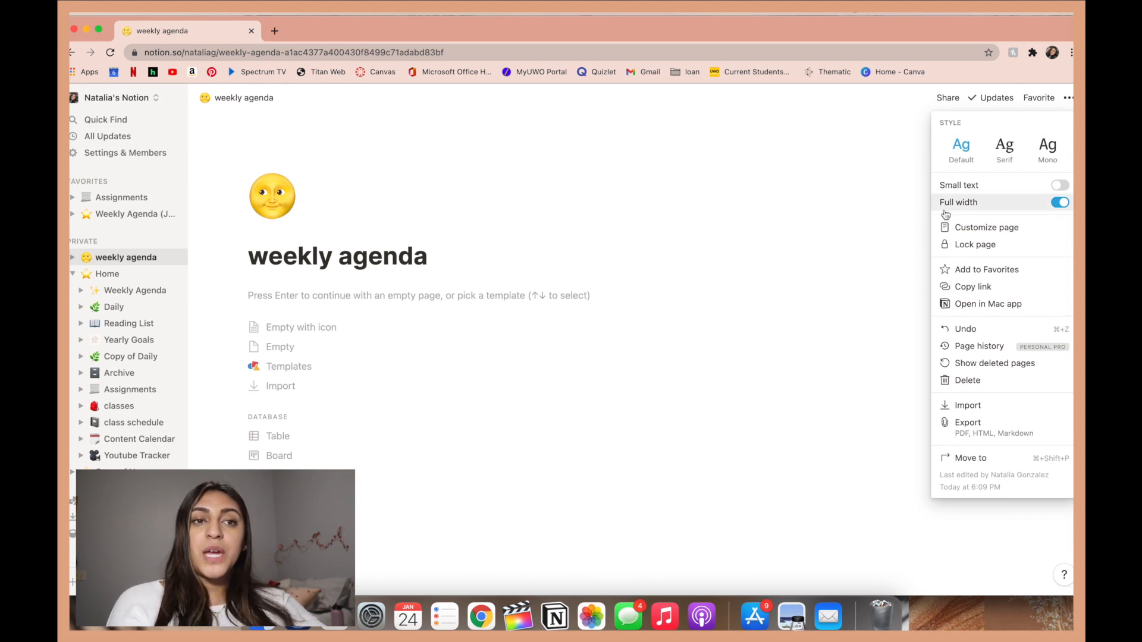
- Start the page body with a text block and enter sunday and monday on separate lines
left_click(297, 305)
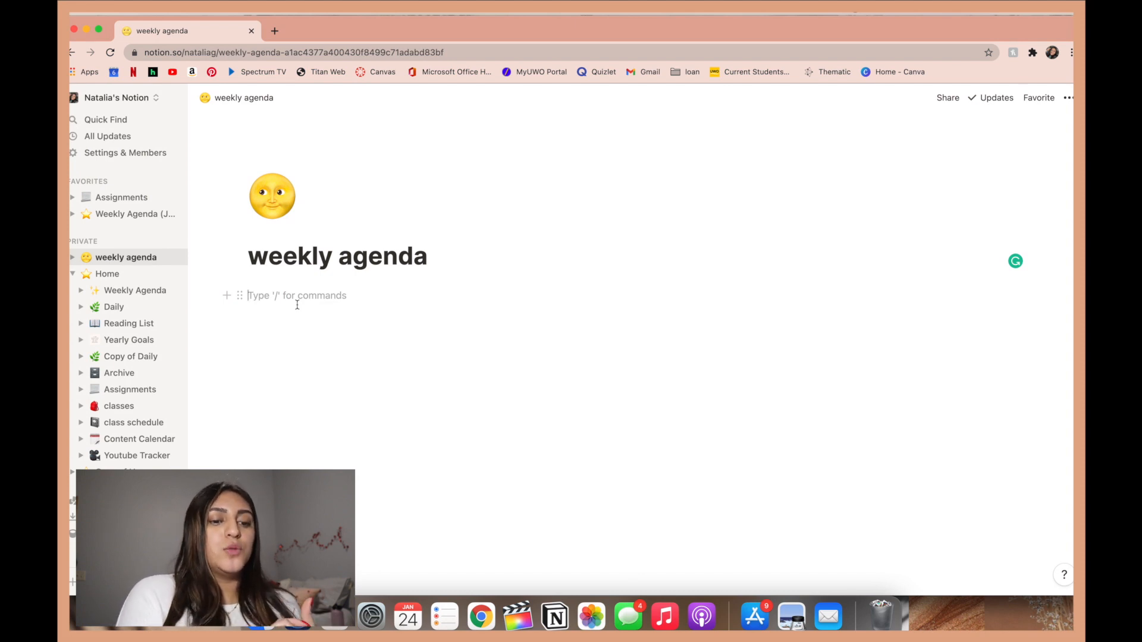
type("/")
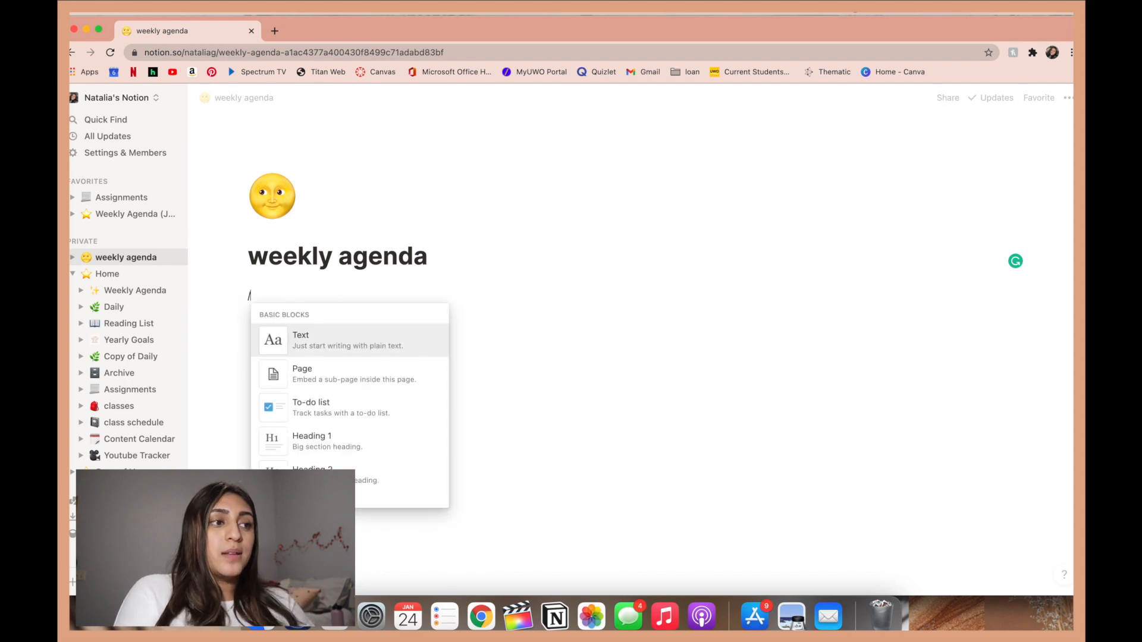
left_click(328, 342)
type("sunday")
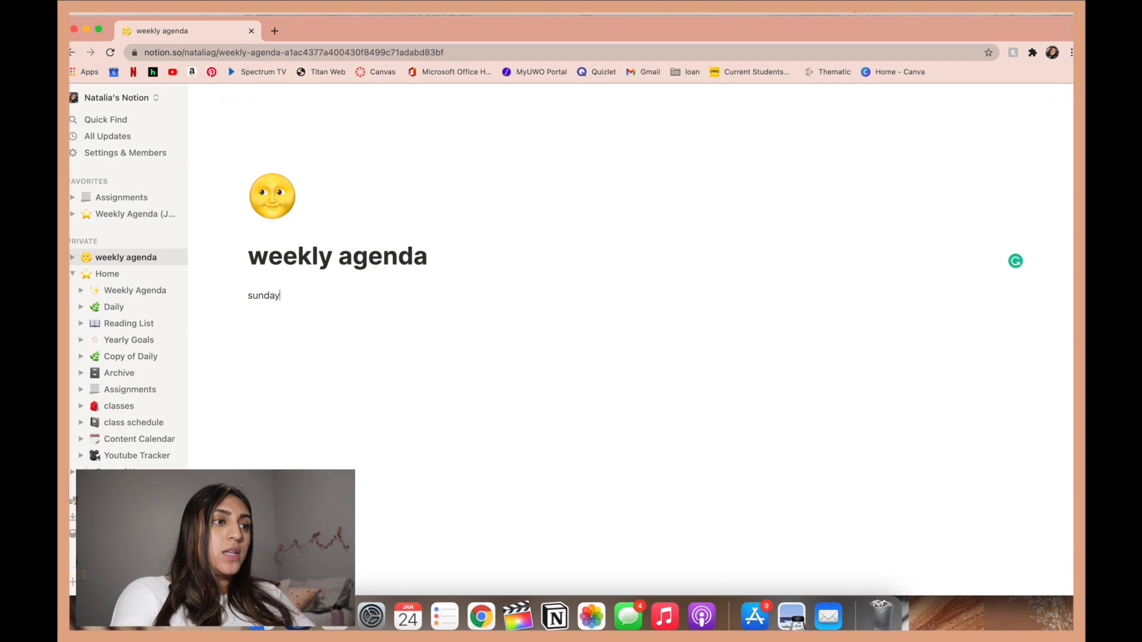
key("Return")
type("monday")
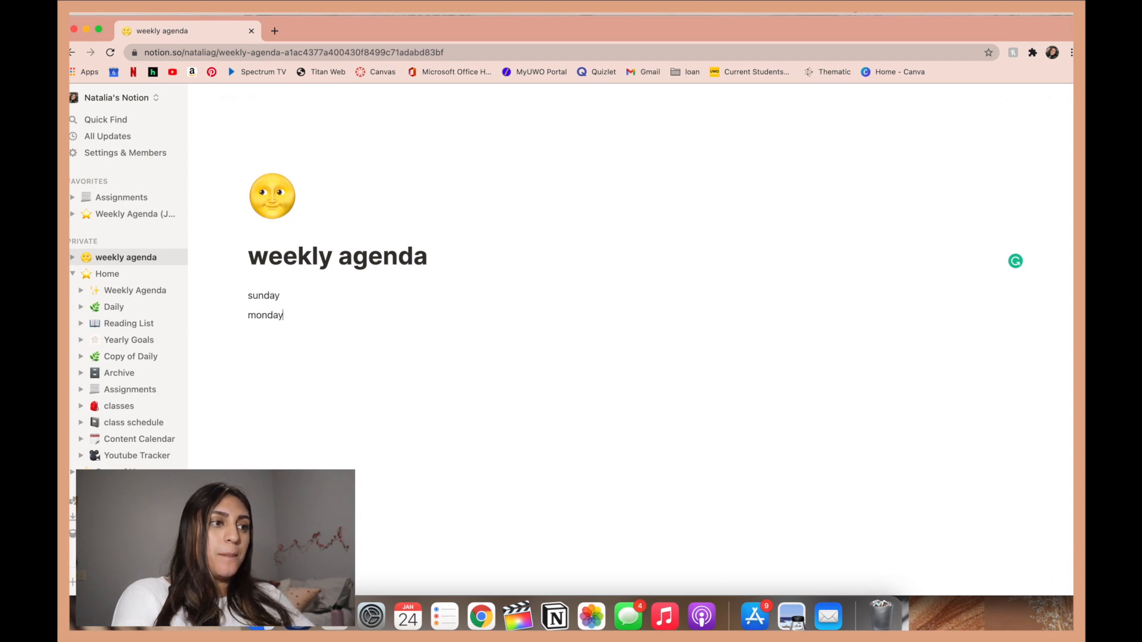
- List tuesday, wednesday, thursday, friday and saturday on separate lines below monday
key("Return")
type("tuesday")
key("Return")
type("wedn")
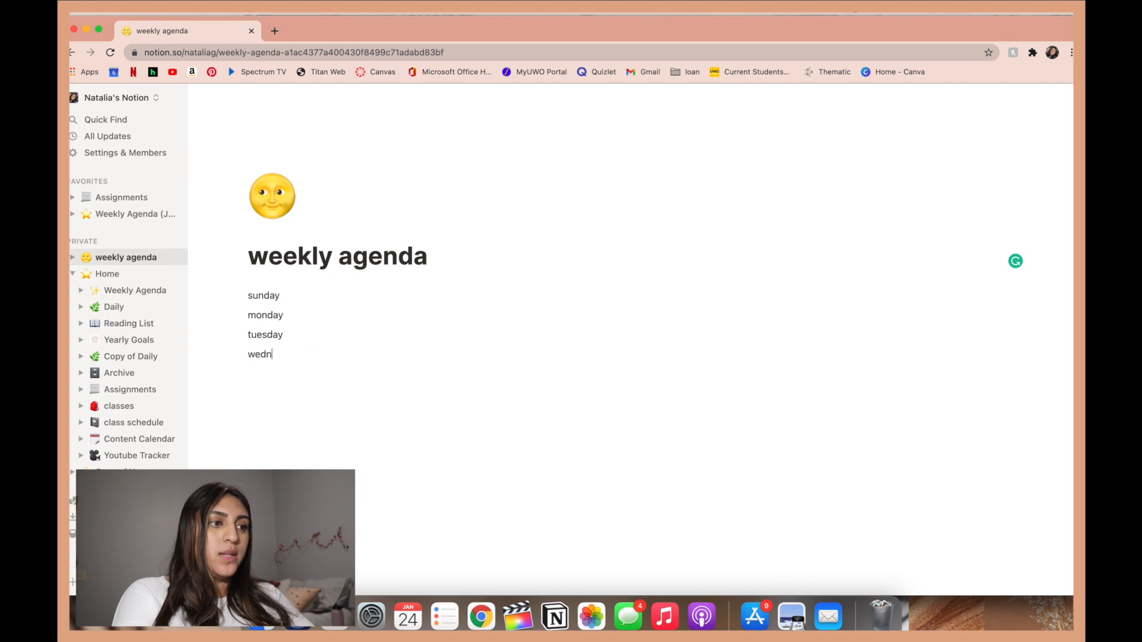
key("Return")
type("thursday")
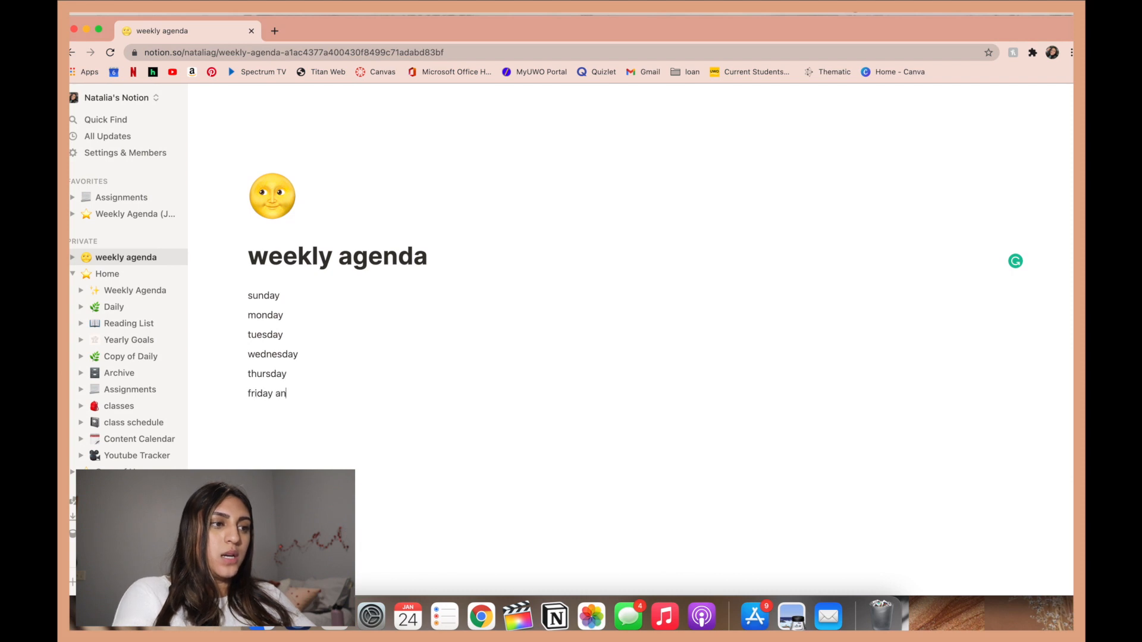
key("Return")
type("saturday")
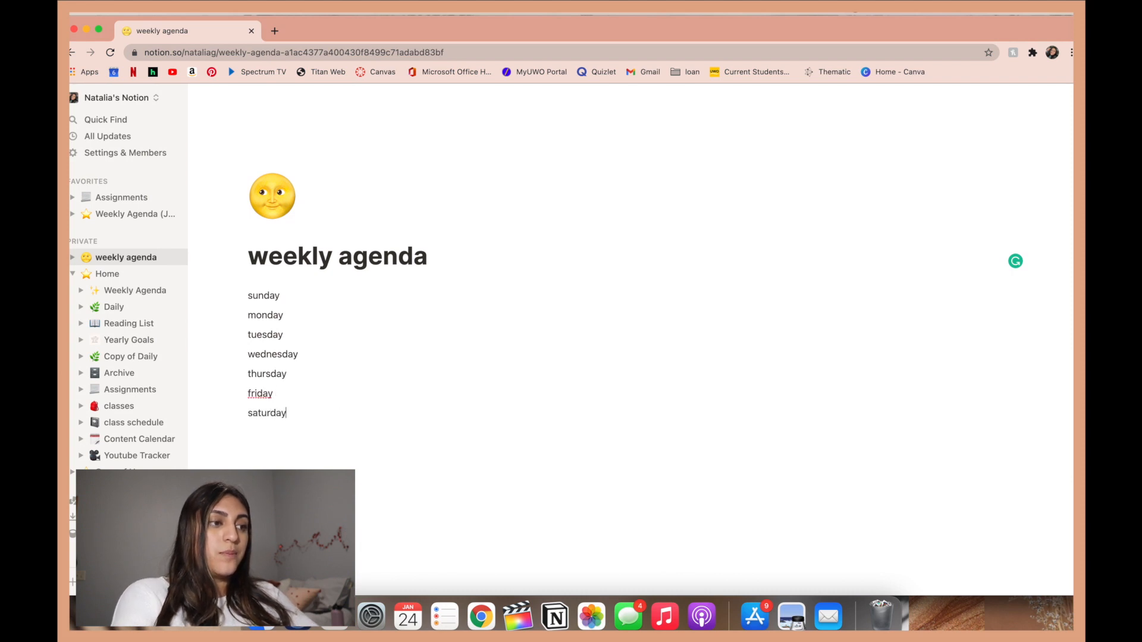
key("Return")
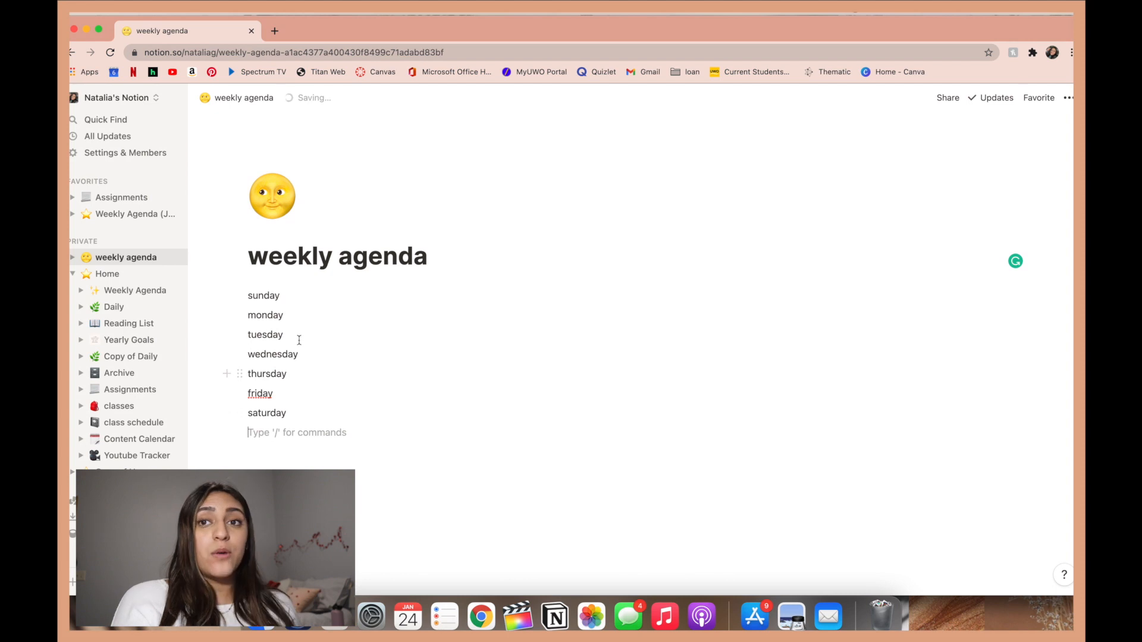
- Move the sunday line down between friday and saturday
left_click_drag(240, 295, 240, 393)
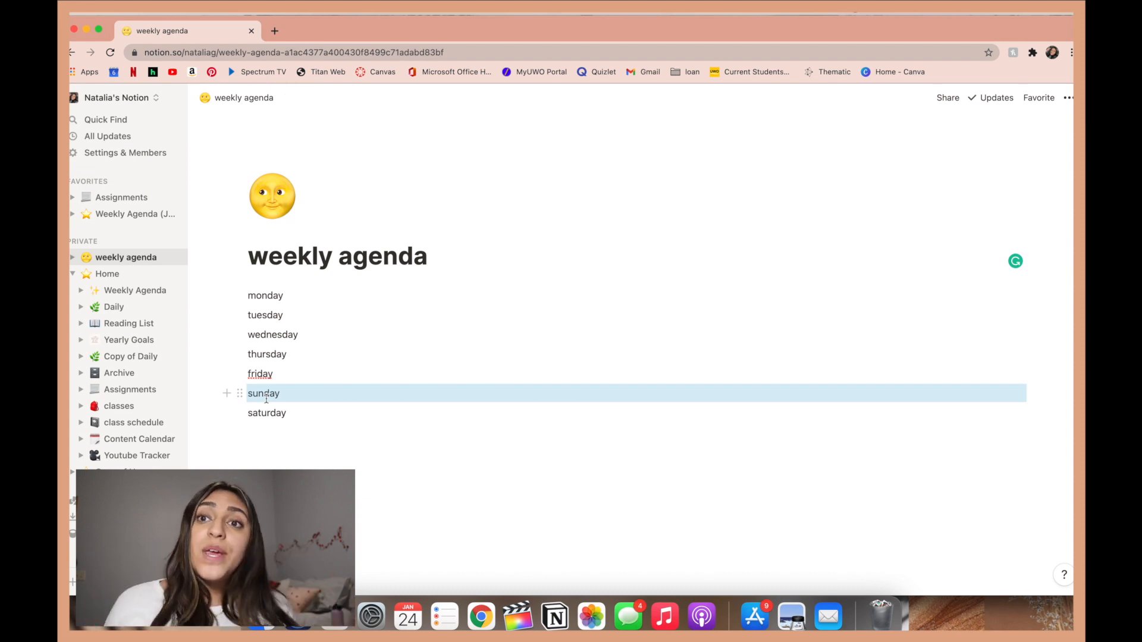
key("super+z")
left_click_drag(240, 295, 237, 403)
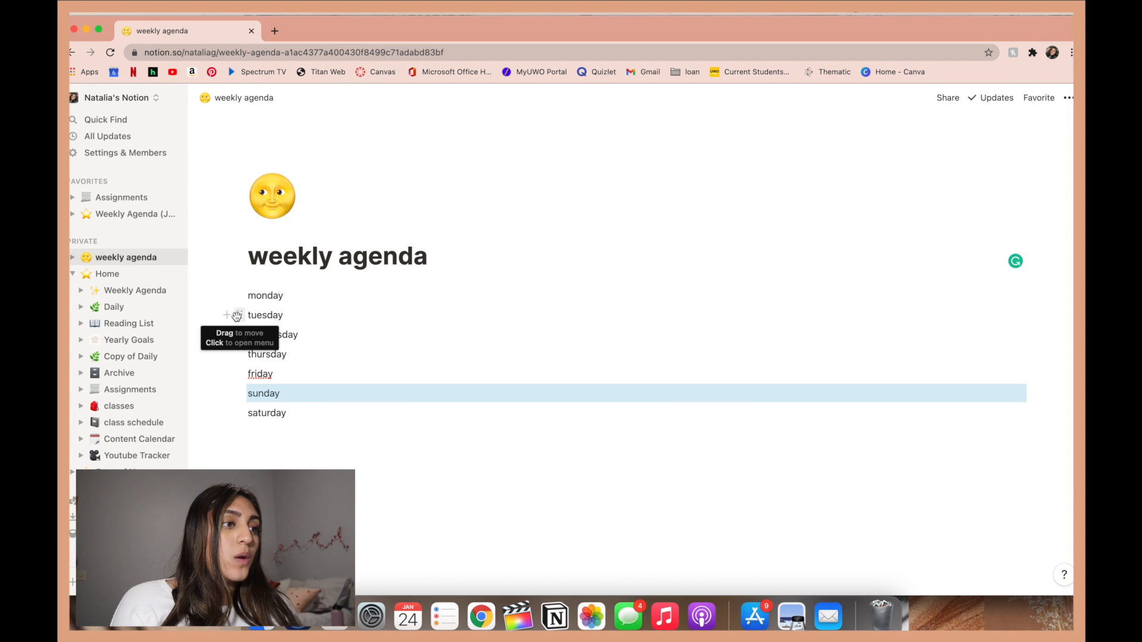
- Arrange tuesday, wednesday, thursday and friday as side-by-side columns in one row with monday
left_click_drag(236, 315, 1050, 295)
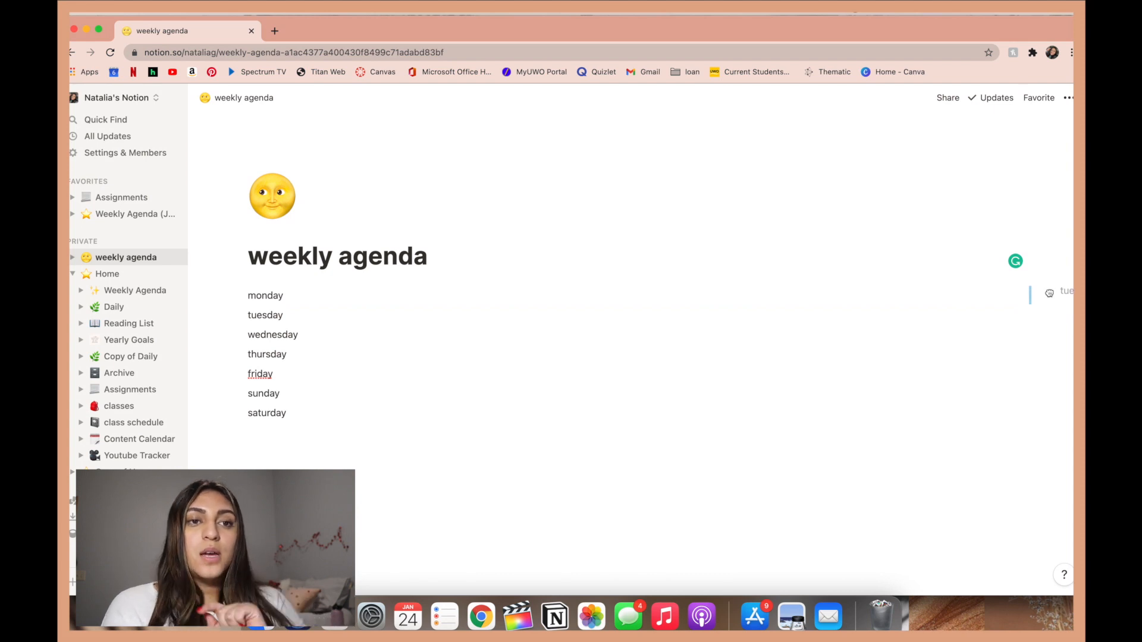
left_click_drag(1049, 293, 1049, 292)
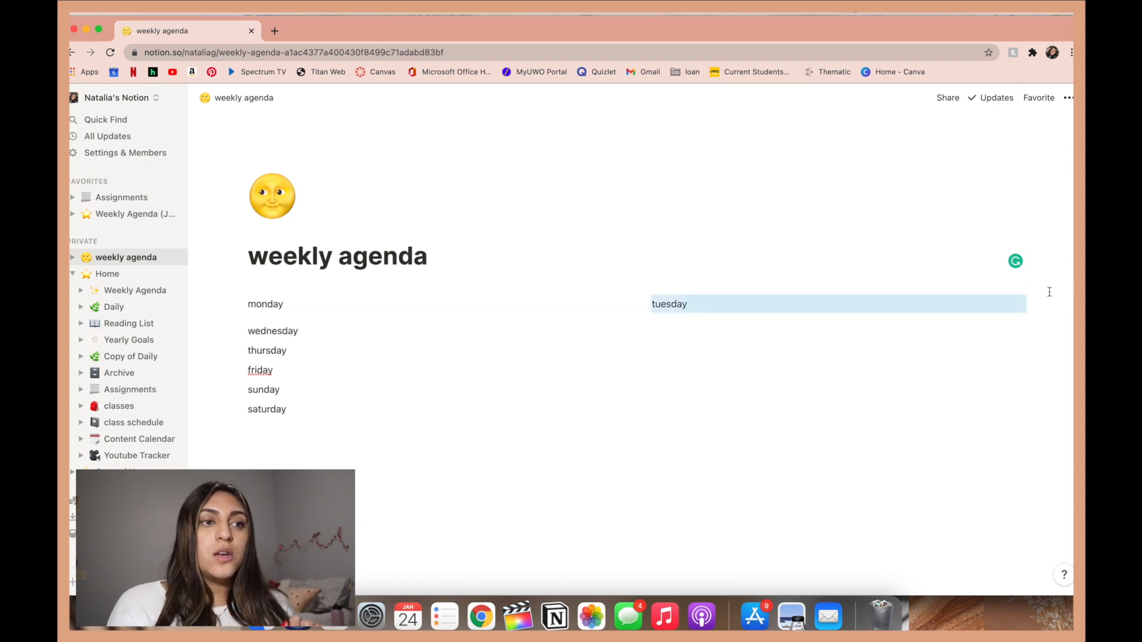
left_click_drag(239, 331, 1037, 304)
left_click_drag(239, 331, 1038, 305)
- Add an empty to-do item and an "Add a new to-do" template button in the monday column
left_click(308, 321)
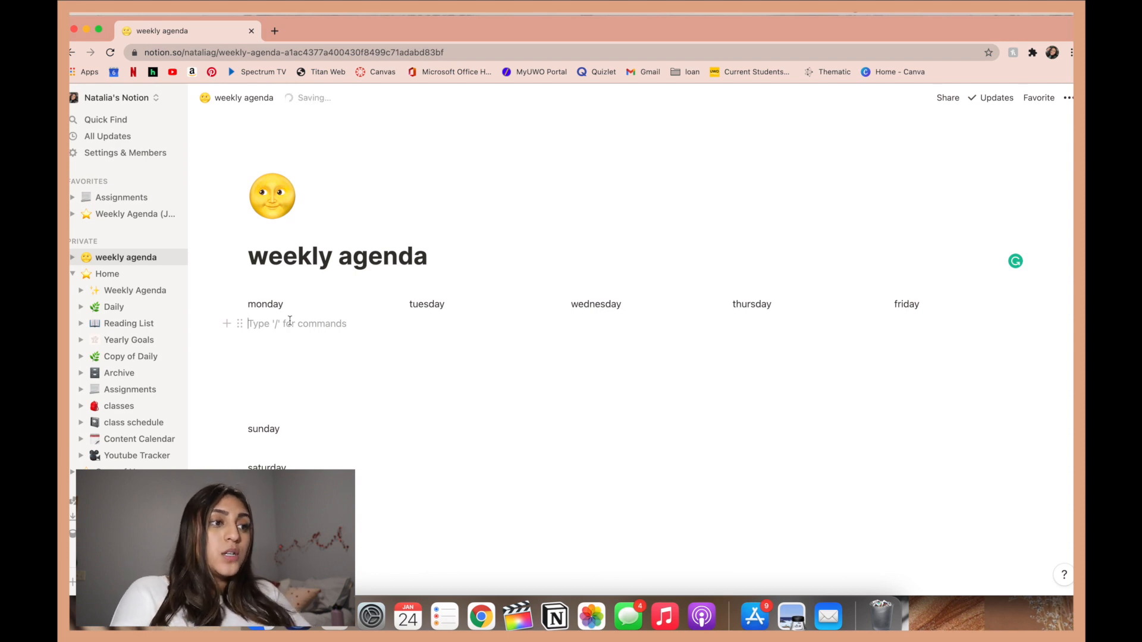
type("/")
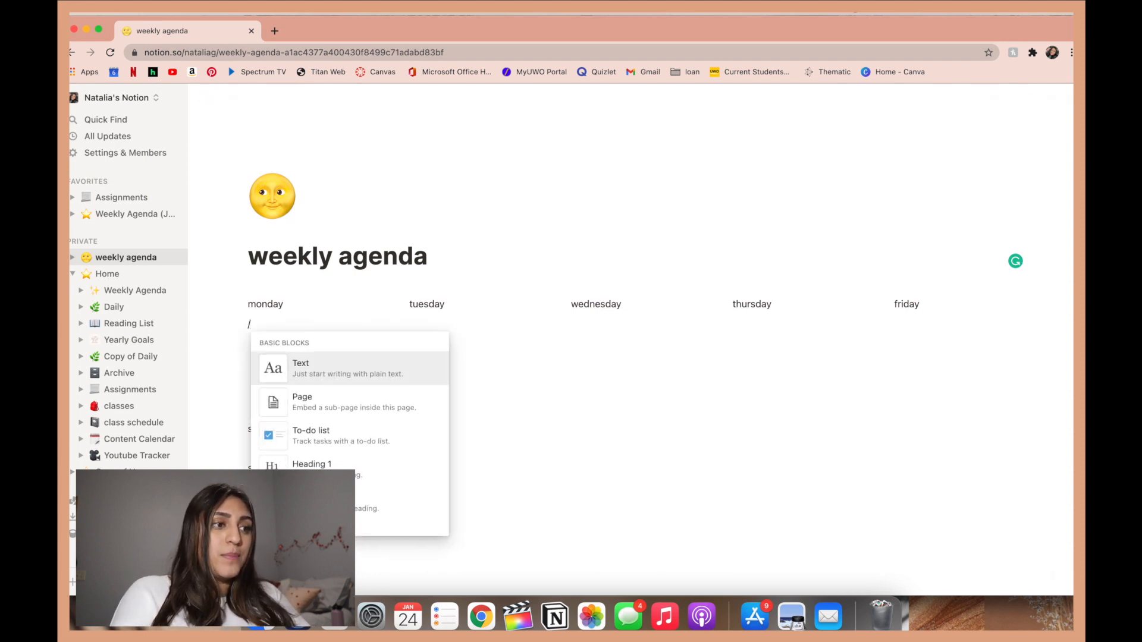
left_click(339, 440)
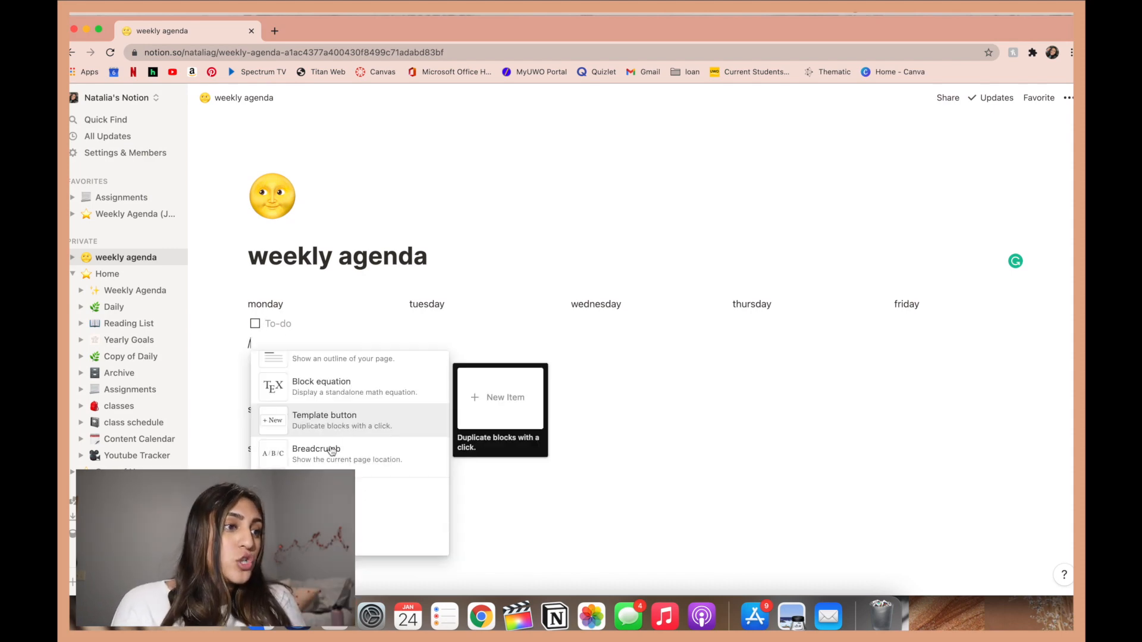
left_click(347, 433)
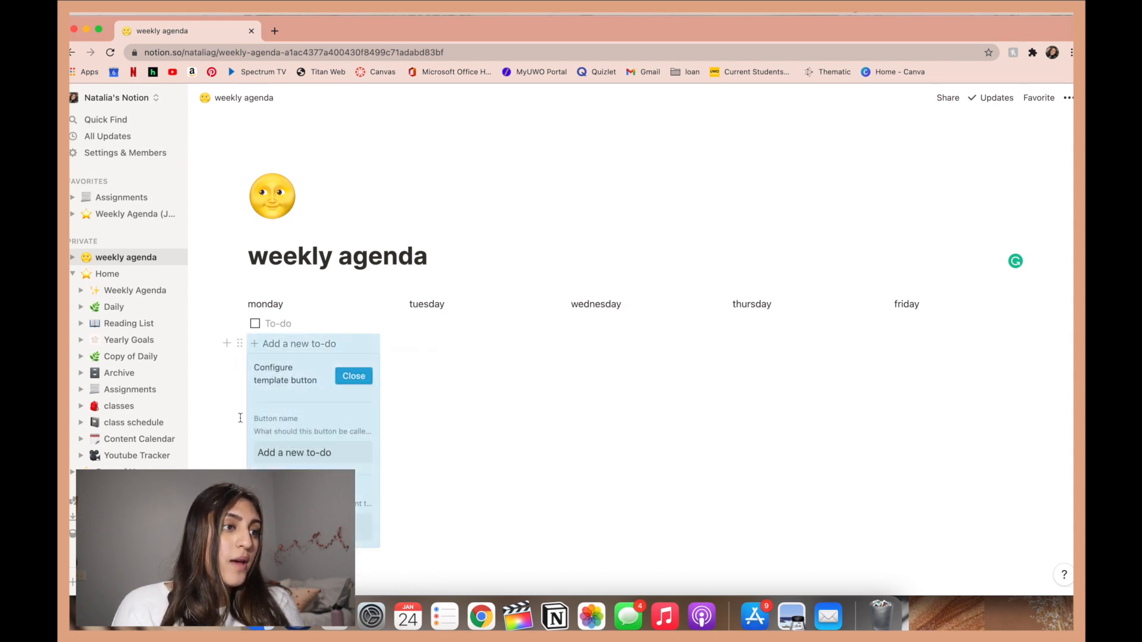
left_click(353, 379)
- Generate two more to-dos with the template button and move the button directly below the monday label
left_click(253, 347)
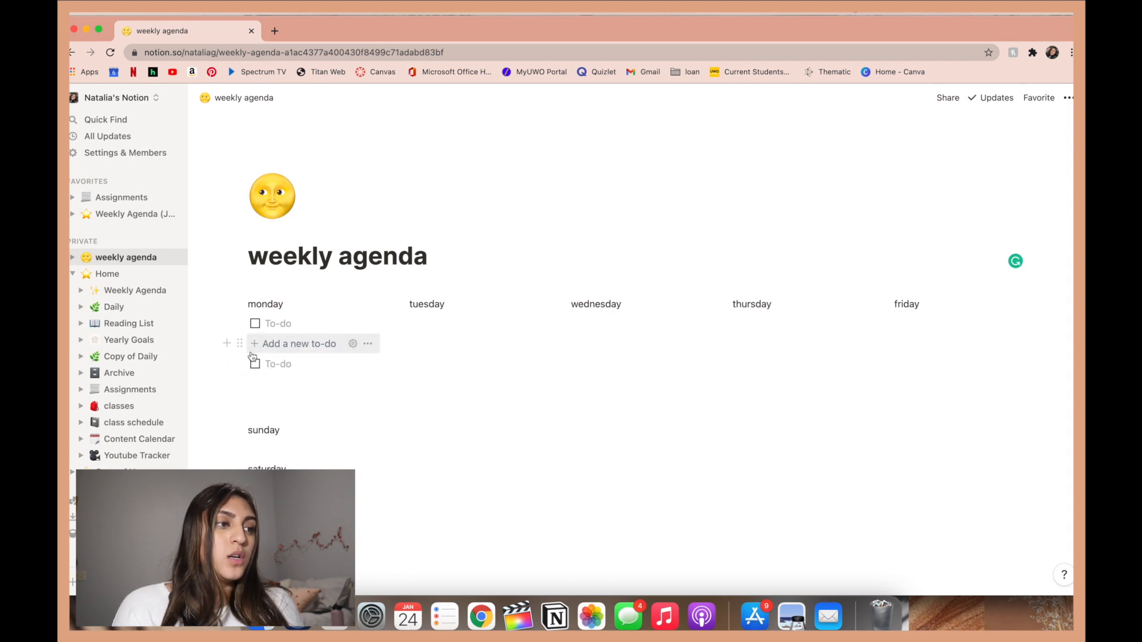
left_click(255, 348)
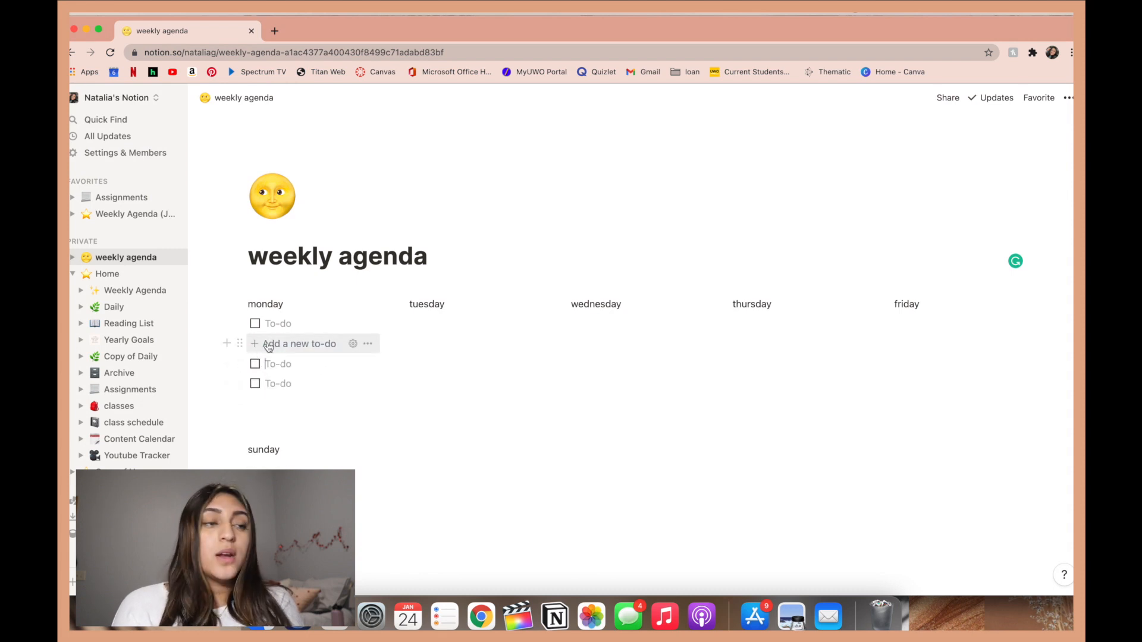
left_click_drag(239, 342, 241, 319)
left_click(291, 304)
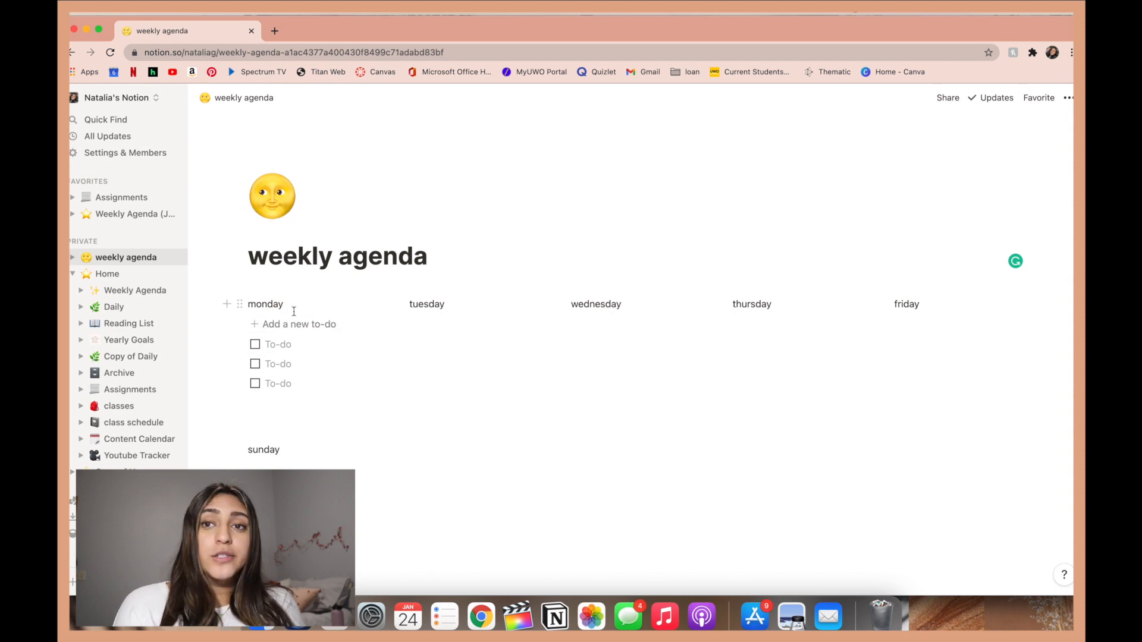
- Give the monday label a gray background and gray text, and add another to-do in its column
left_click(238, 304)
mouse_move(203, 375)
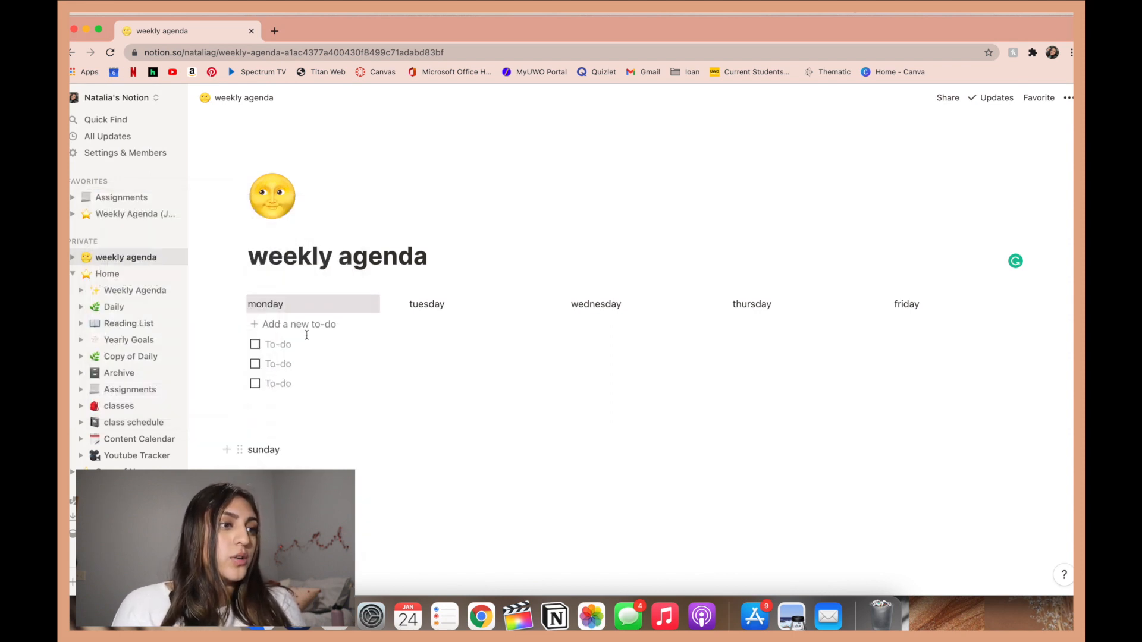
double_click(265, 304)
left_click(479, 281)
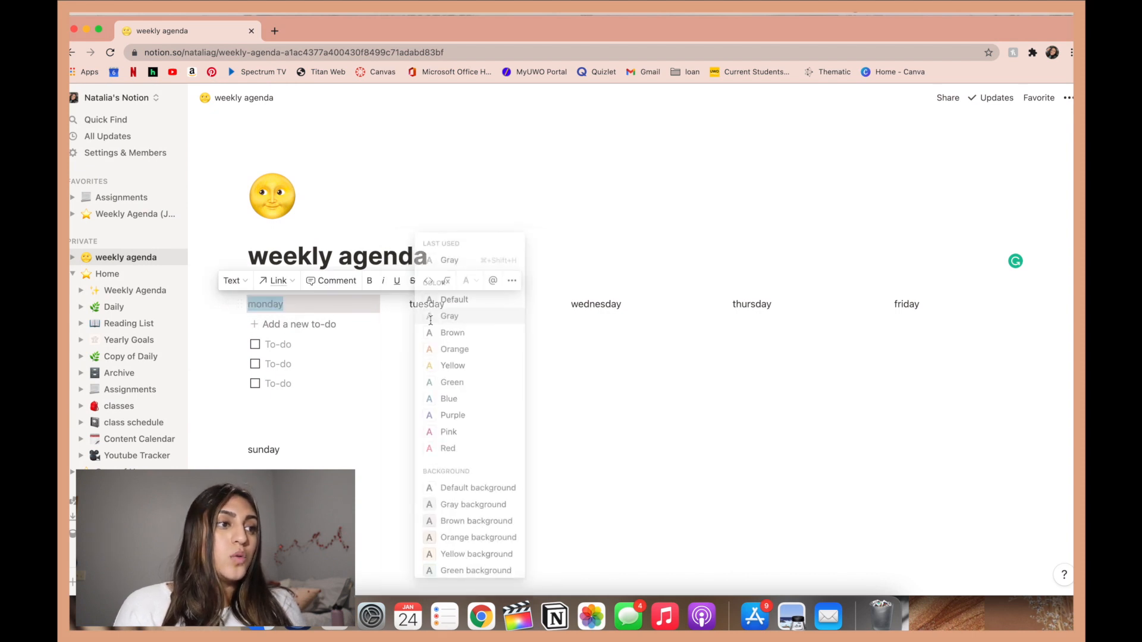
left_click(430, 318)
left_click(343, 328)
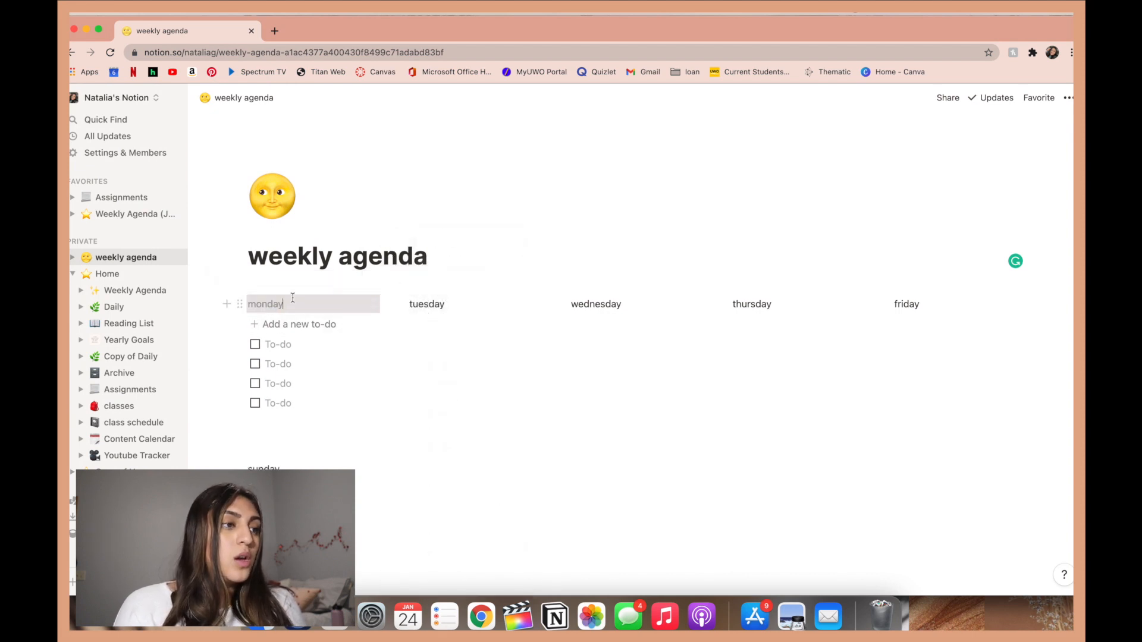
- Turn the monday label into a Heading 1
double_click(254, 304)
left_click(233, 281)
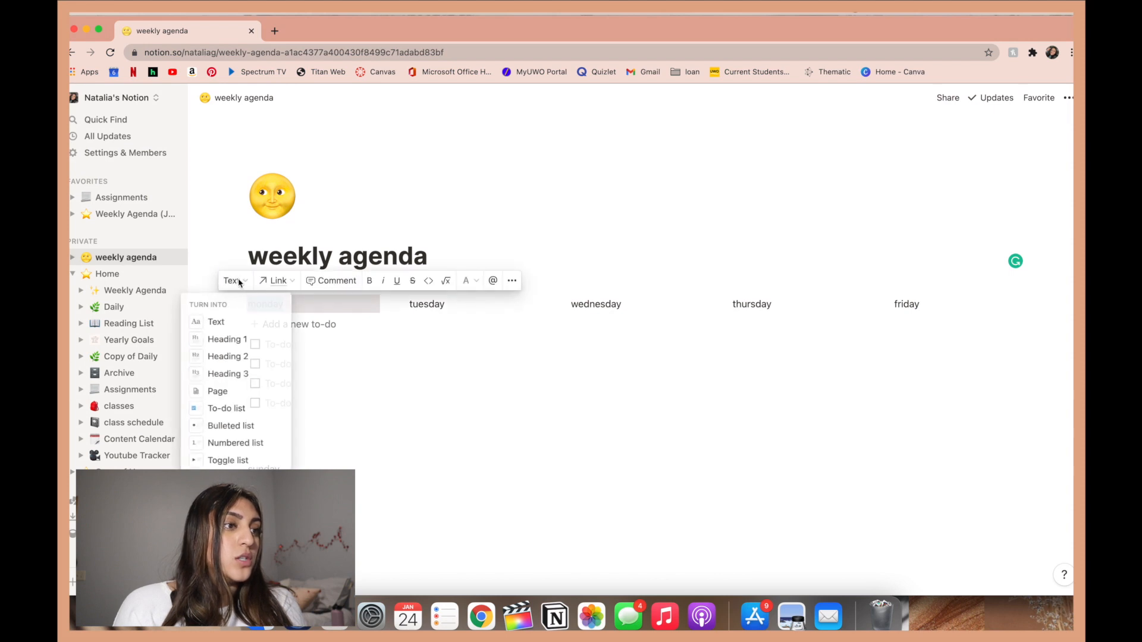
left_click(306, 301)
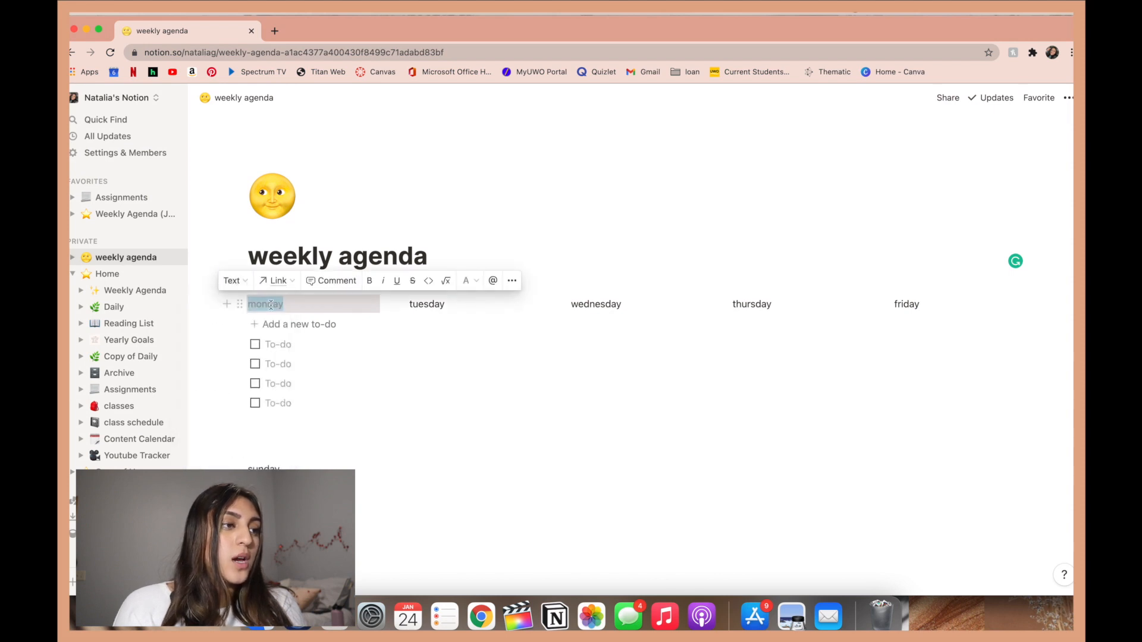
left_click(248, 286)
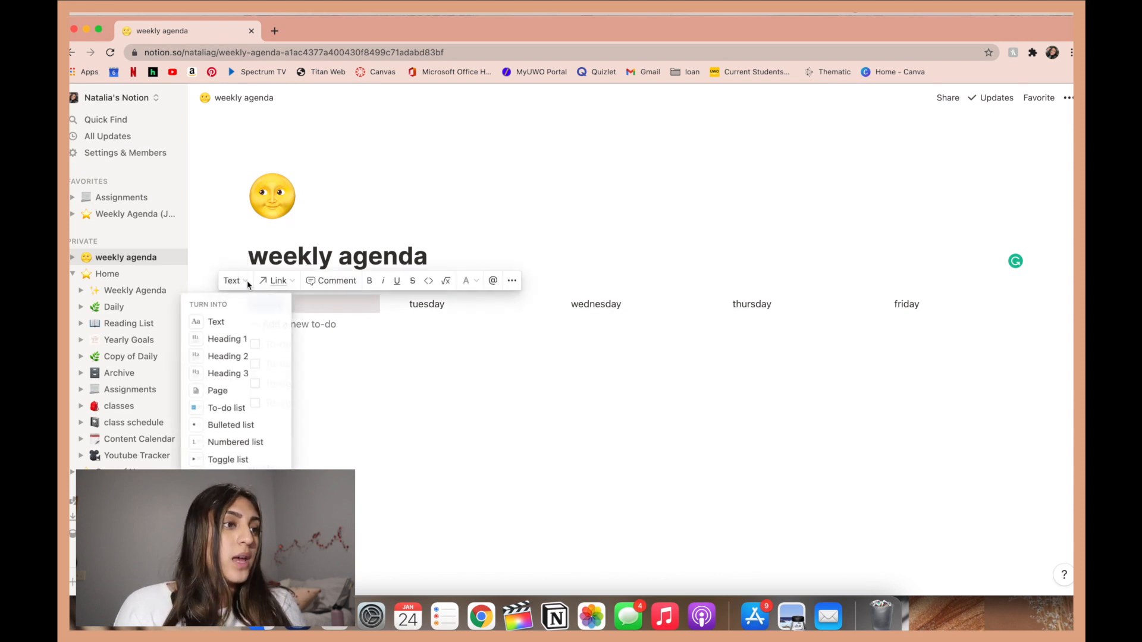
left_click(240, 338)
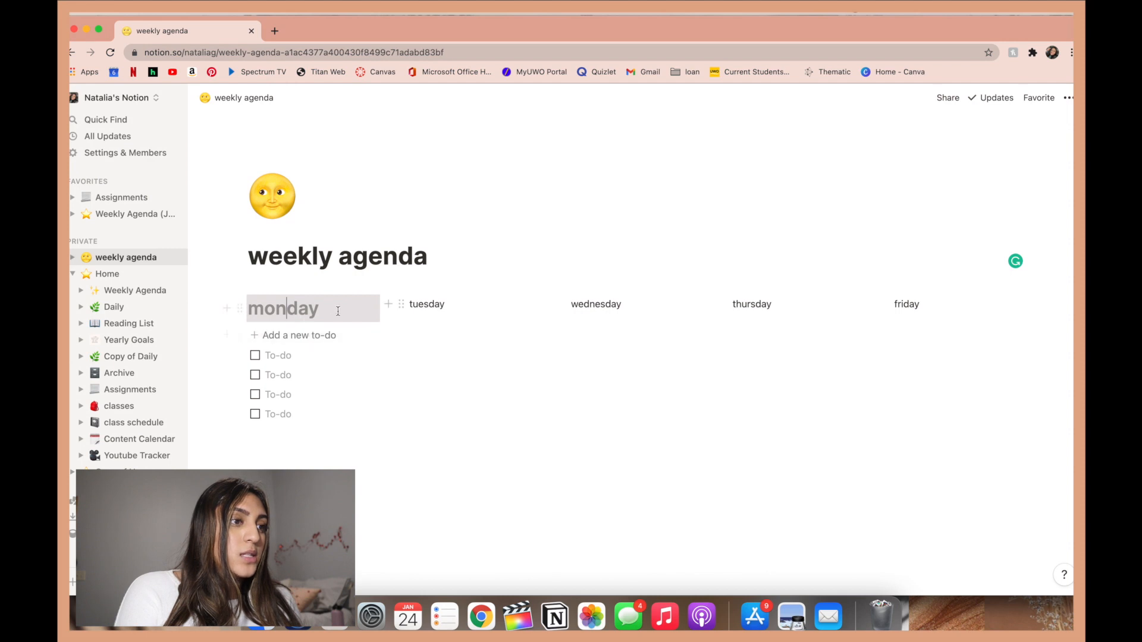
- Insert a divider between the monday heading and the template button
left_click(225, 310)
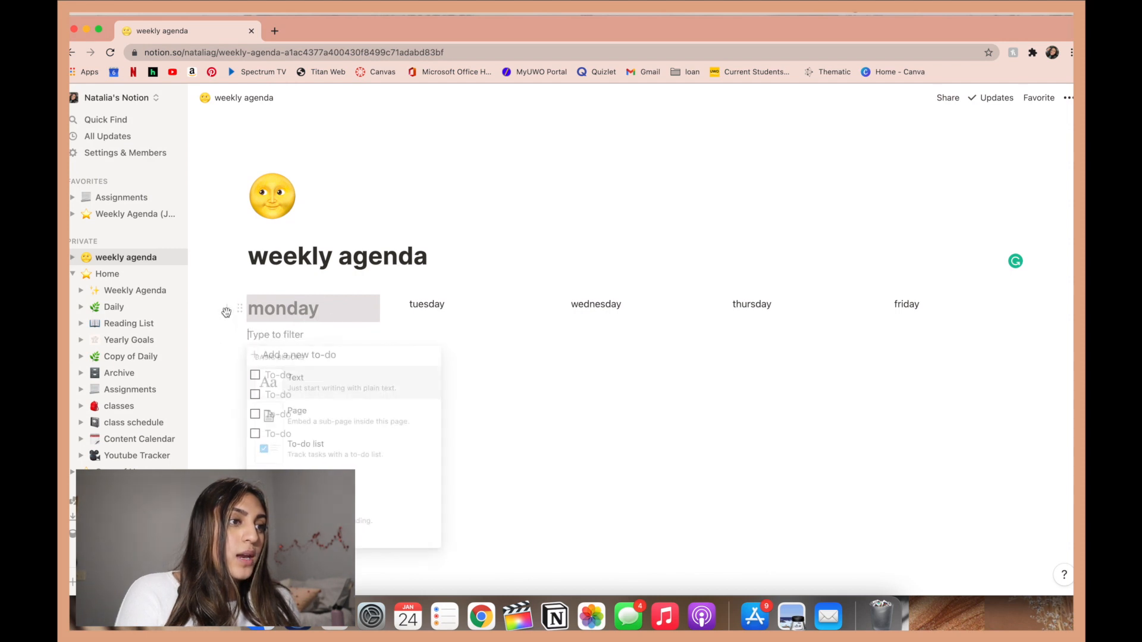
type("divi")
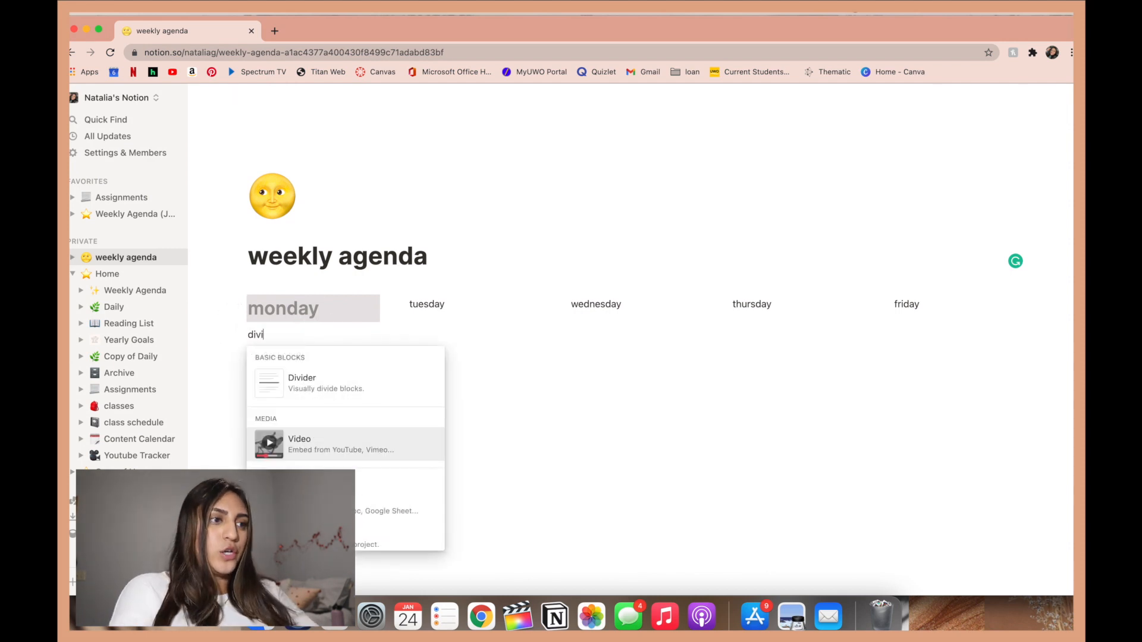
left_click(349, 384)
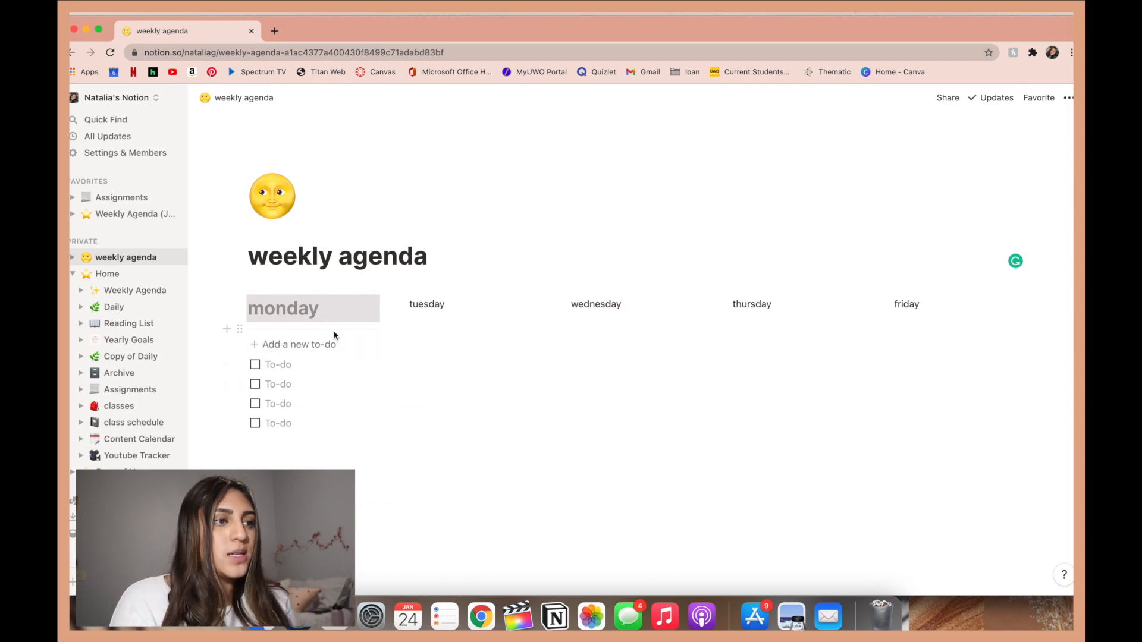
- Add a numbered list on the empty line below saturday
scroll(335, 336, "down", 3)
left_click(251, 463)
type("/")
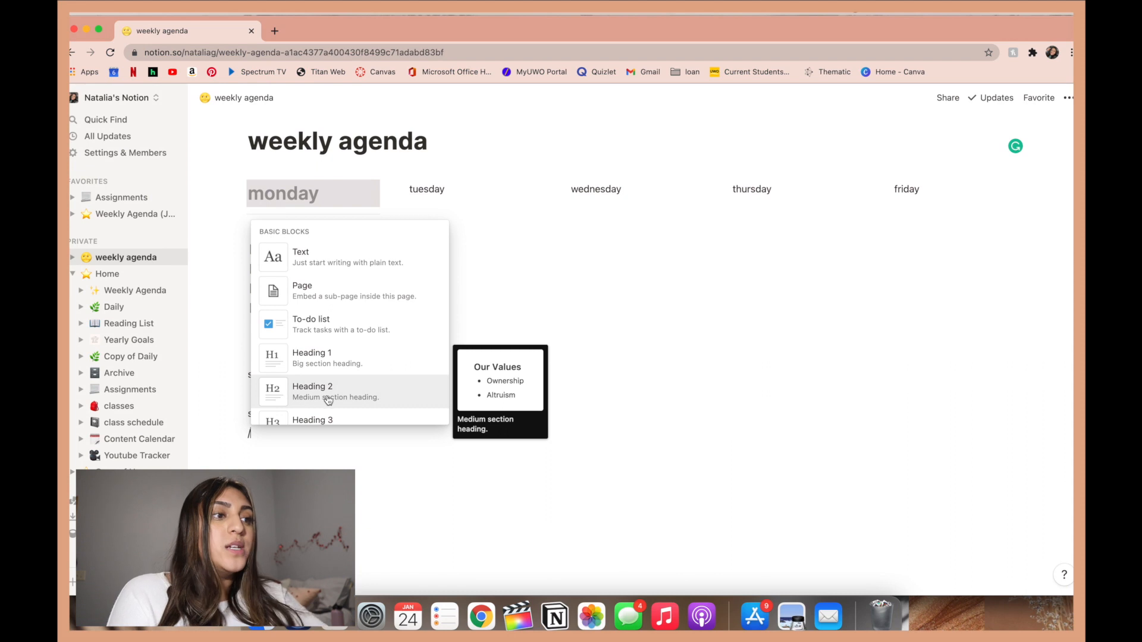
scroll(328, 400, "down", 3)
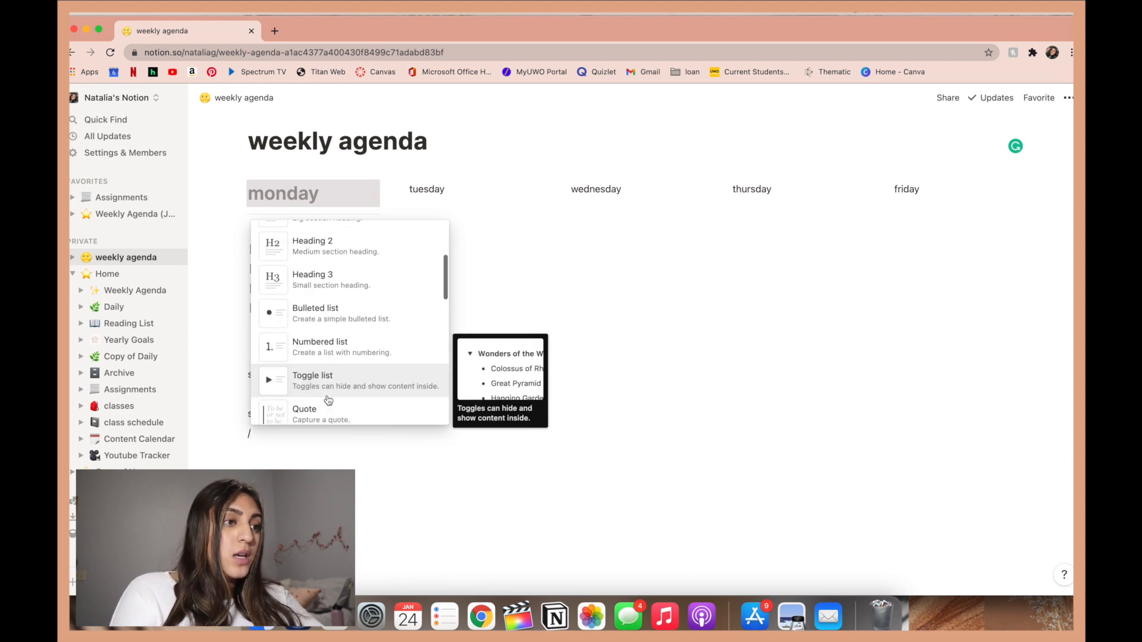
left_click(333, 346)
- Insert an inline table below the numbered list
left_click(226, 434)
scroll(313, 416, "down", 10)
left_click(336, 304)
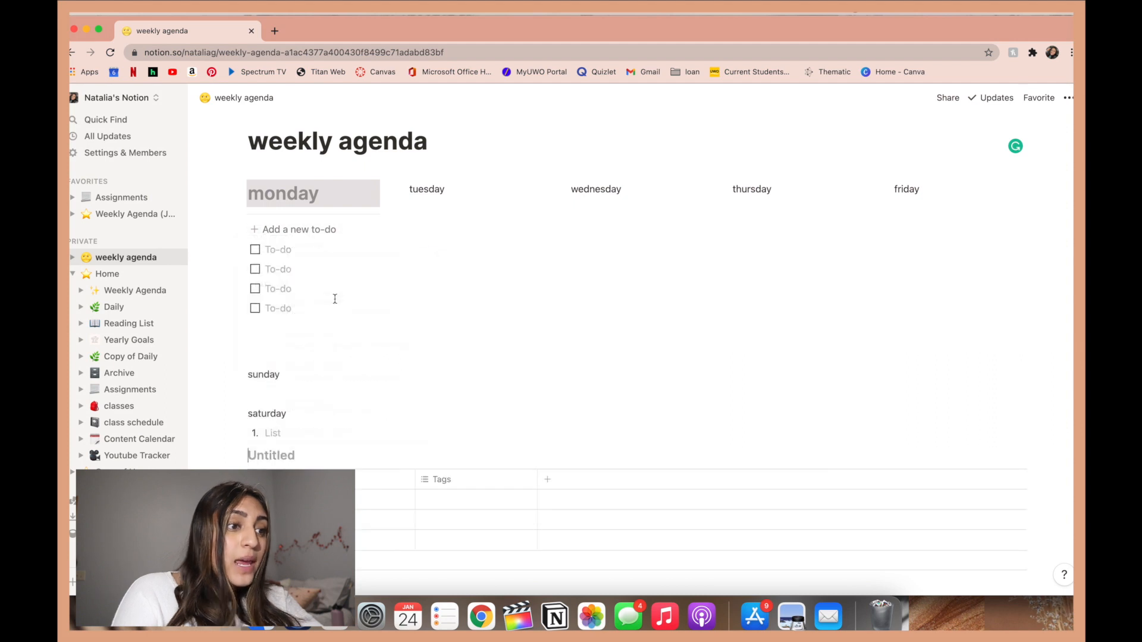
- Embed an empty sub-page below the inline table
scroll(536, 357, "down", 3)
left_click(256, 453)
type("/in")
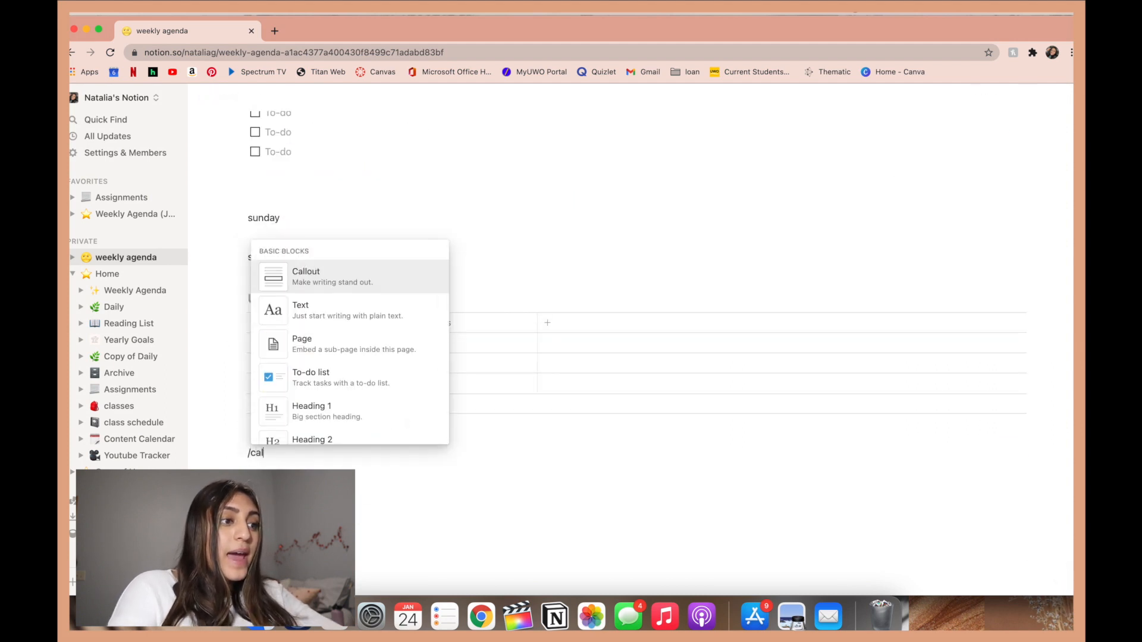
scroll(319, 389, "down", 1)
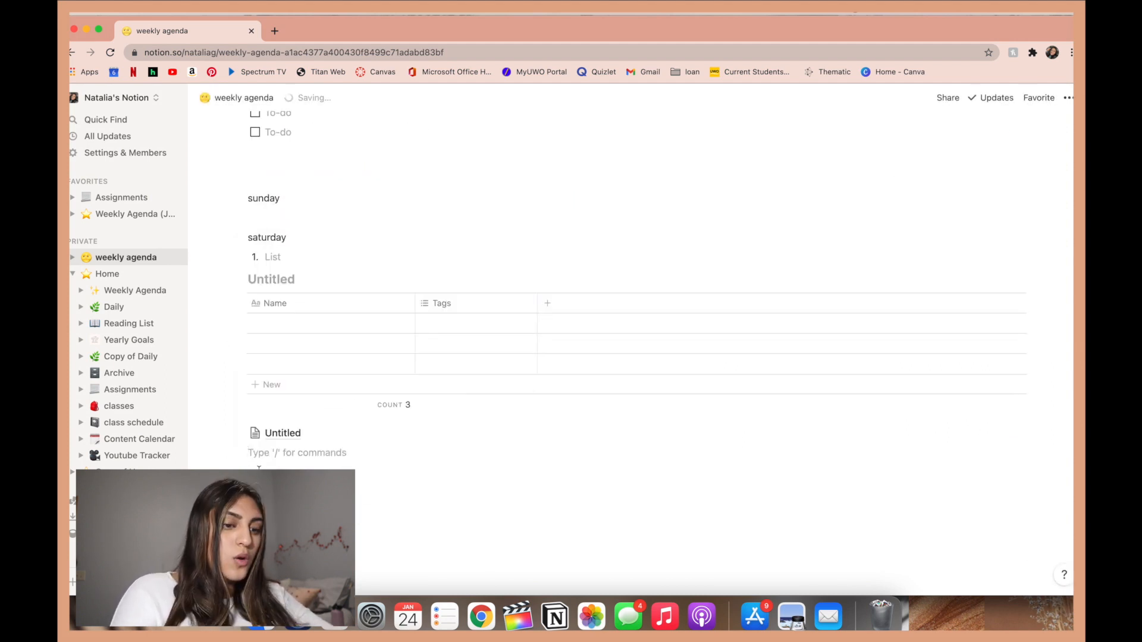
- Insert an inline calendar on the empty line below the untitled sub-page
type("/cal")
scroll(312, 405, "down", 5)
scroll(311, 405, "down", 3)
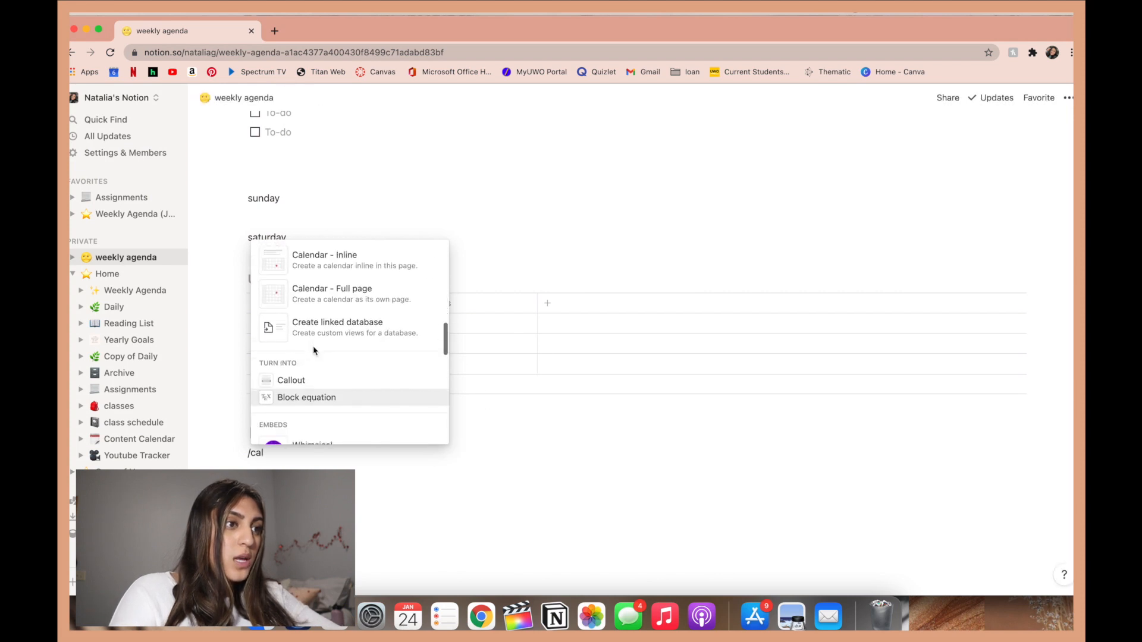
left_click(333, 254)
scroll(324, 405, "down", 6)
scroll(325, 405, "down", 3)
scroll(324, 405, "up", 15)
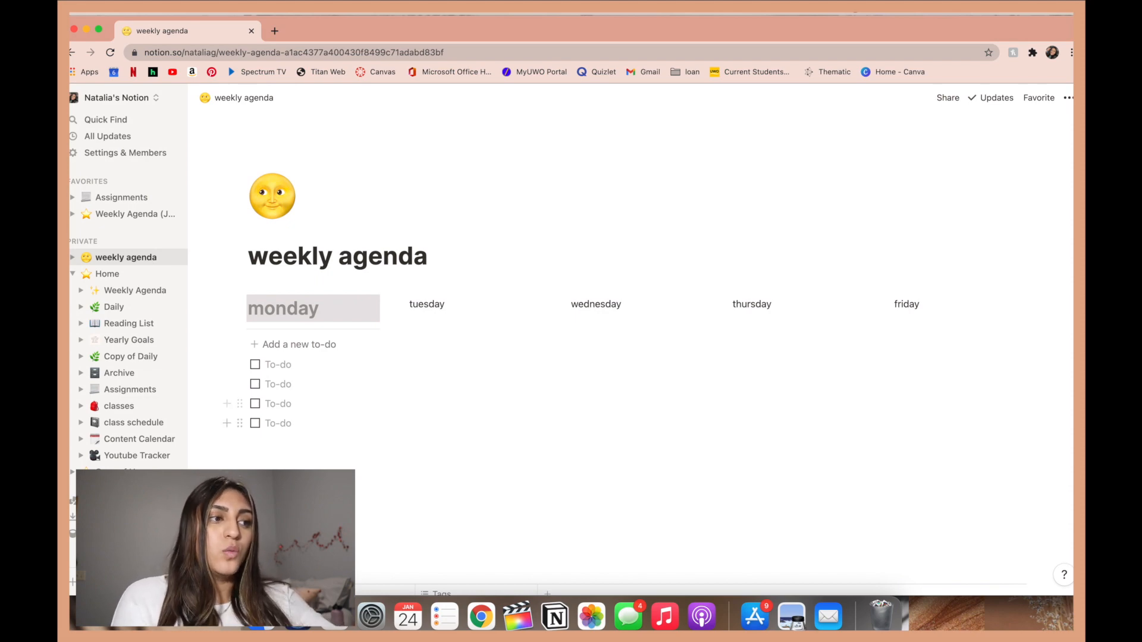
- Add a page cover and change it to the dark green leaves photo from an Unsplash search for "plants"
scroll(630, 357, "down", 8)
scroll(631, 357, "up", 2)
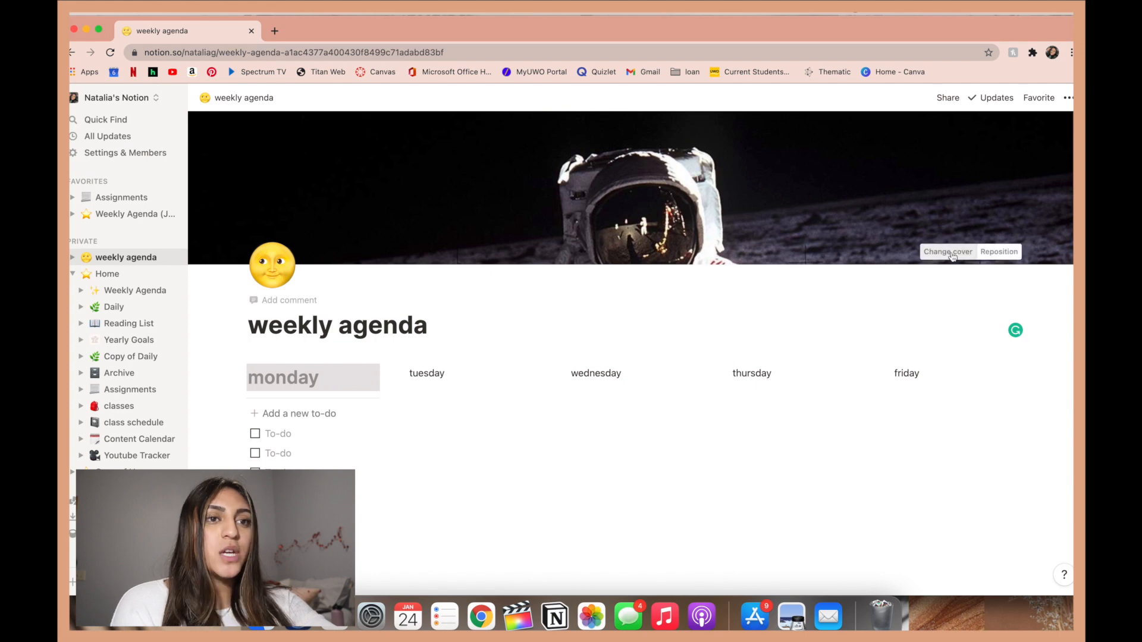
left_click(949, 252)
scroll(901, 393, "down", 5)
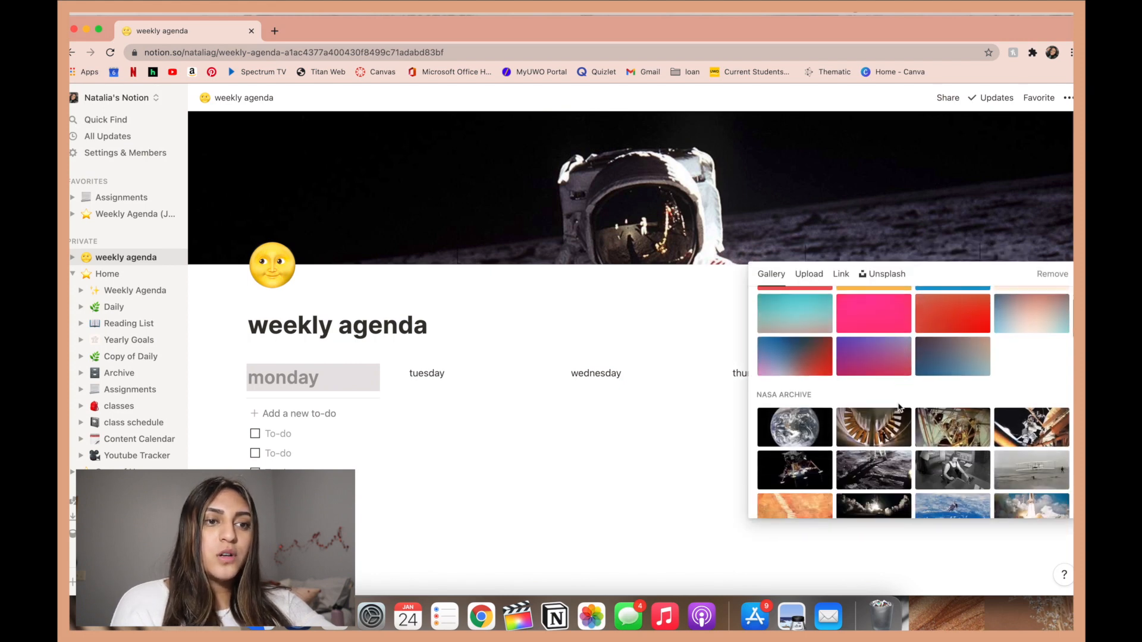
scroll(899, 407, "down", 3)
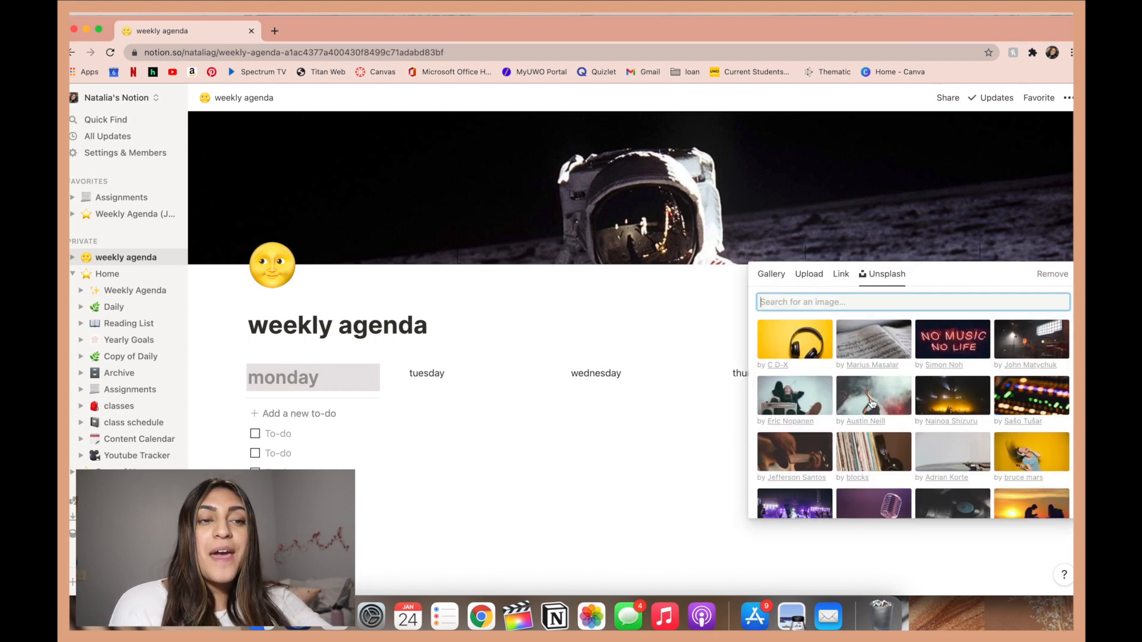
scroll(925, 428, "down", 5)
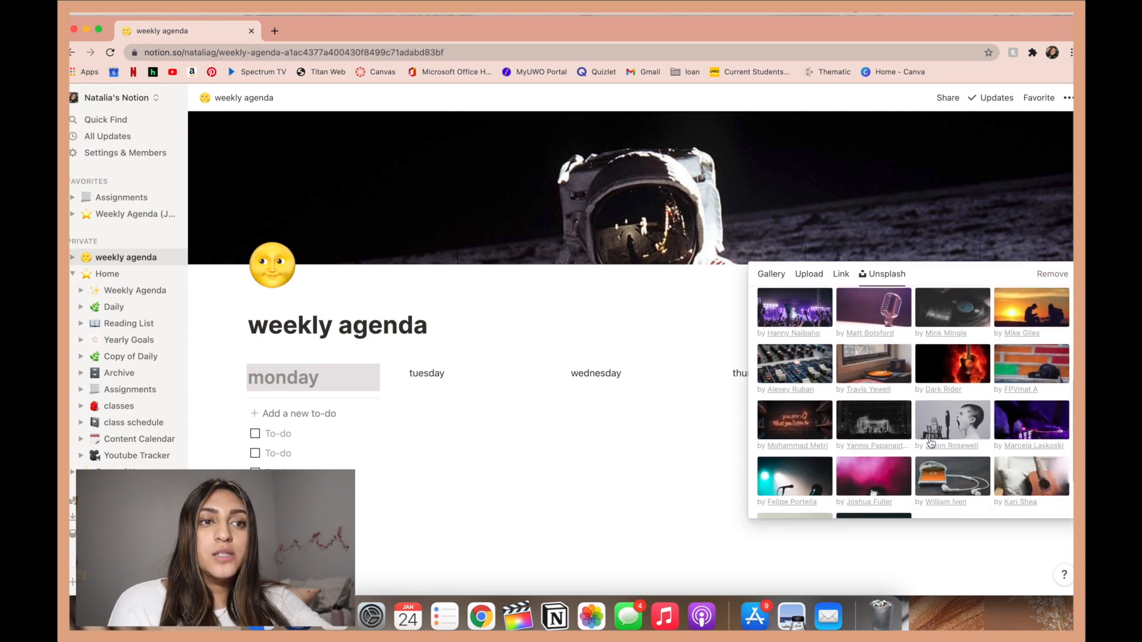
scroll(869, 369, "up", 5)
type("plants")
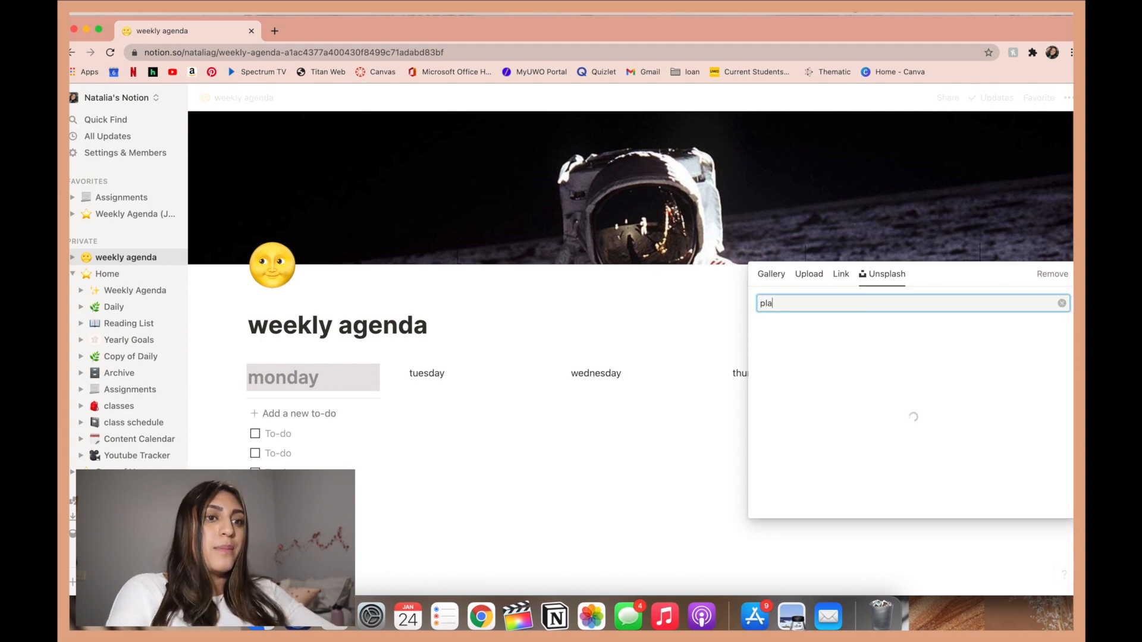
scroll(841, 438, "down", 3)
scroll(841, 438, "down", 5)
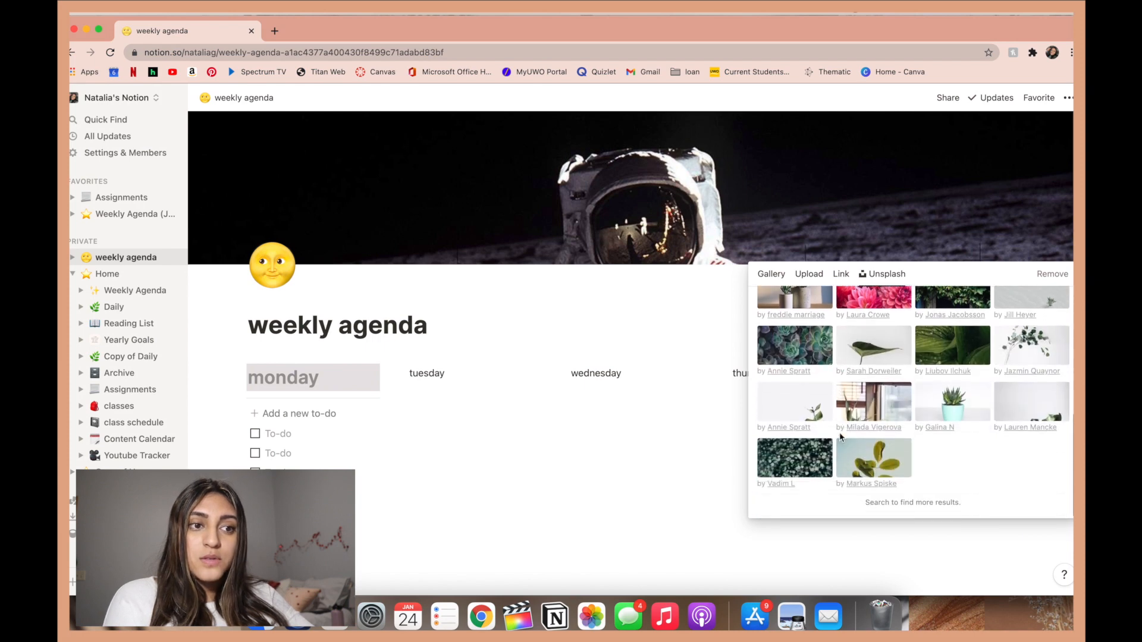
left_click(796, 458)
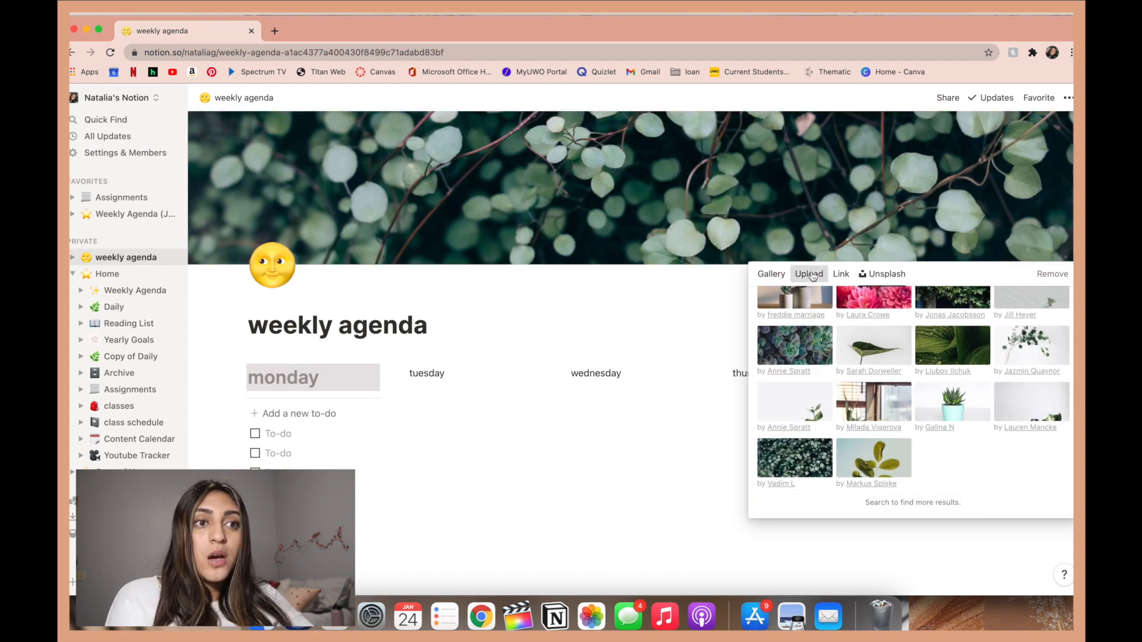
left_click(811, 275)
left_click(566, 320)
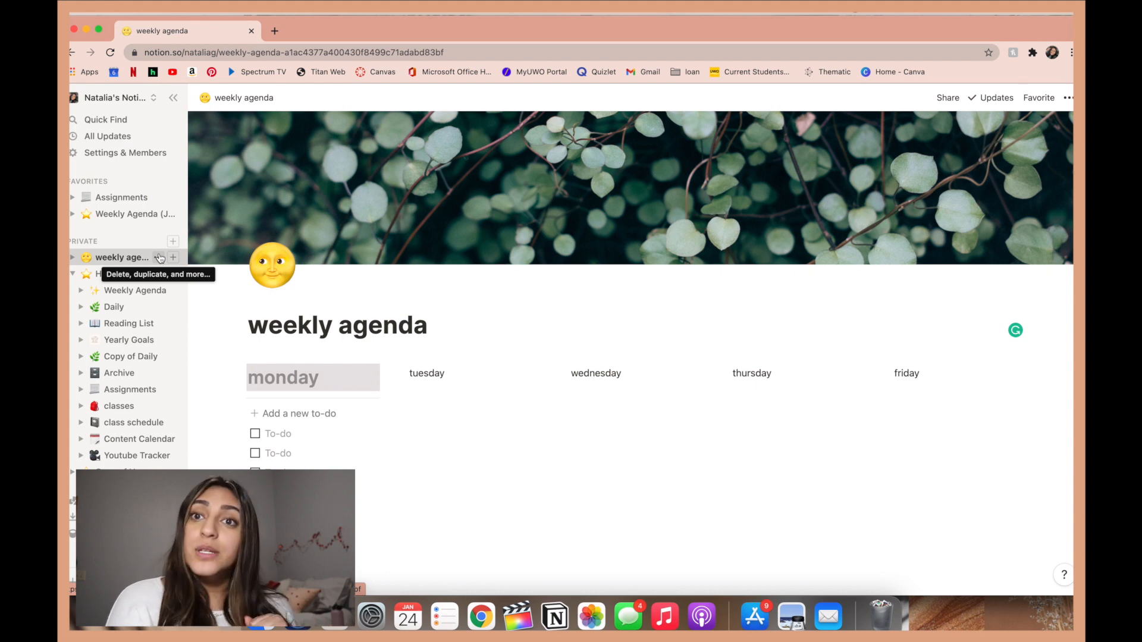
- Delete the practice weekly agenda page and collapse the list of sub-pages under Home
left_click(160, 257)
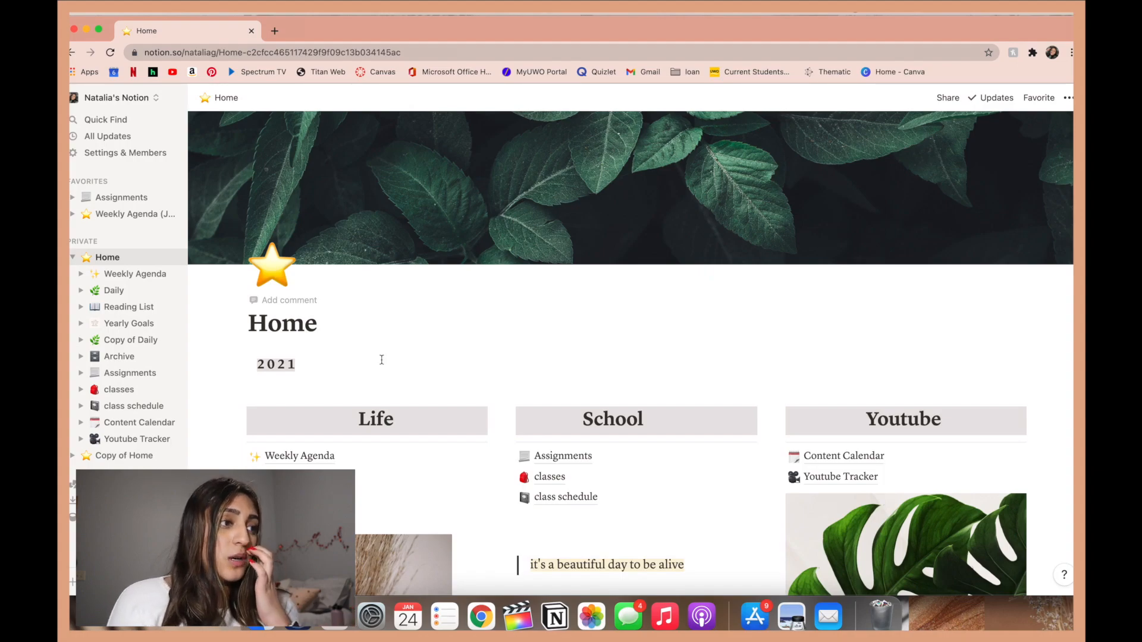
left_click(72, 257)
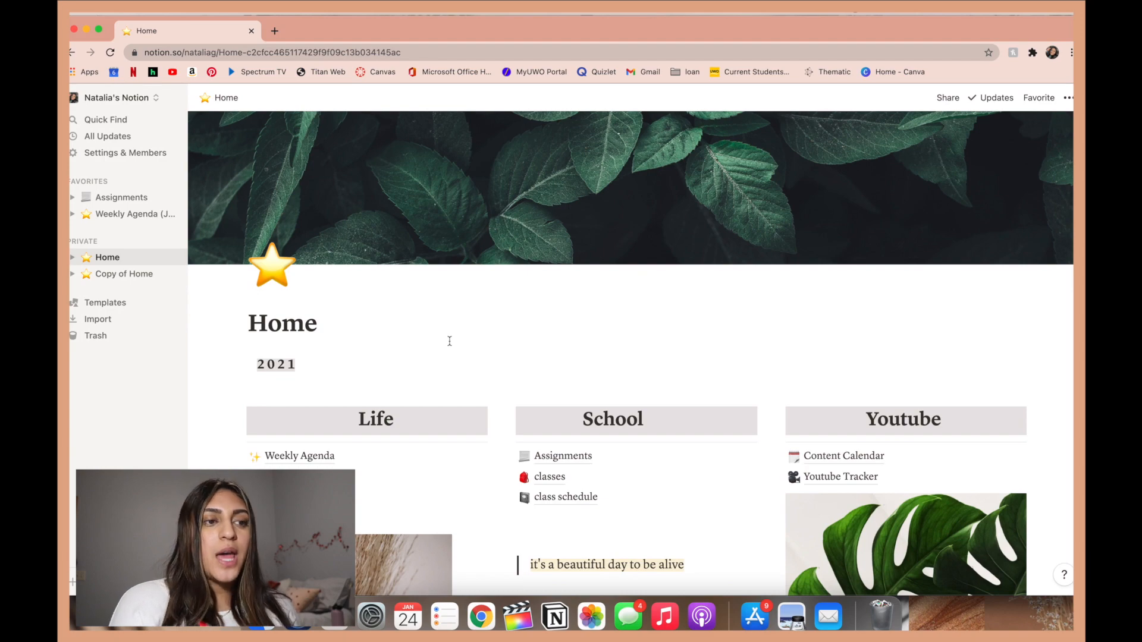
scroll(547, 413, "down", 3)
scroll(594, 476, "up", 3)
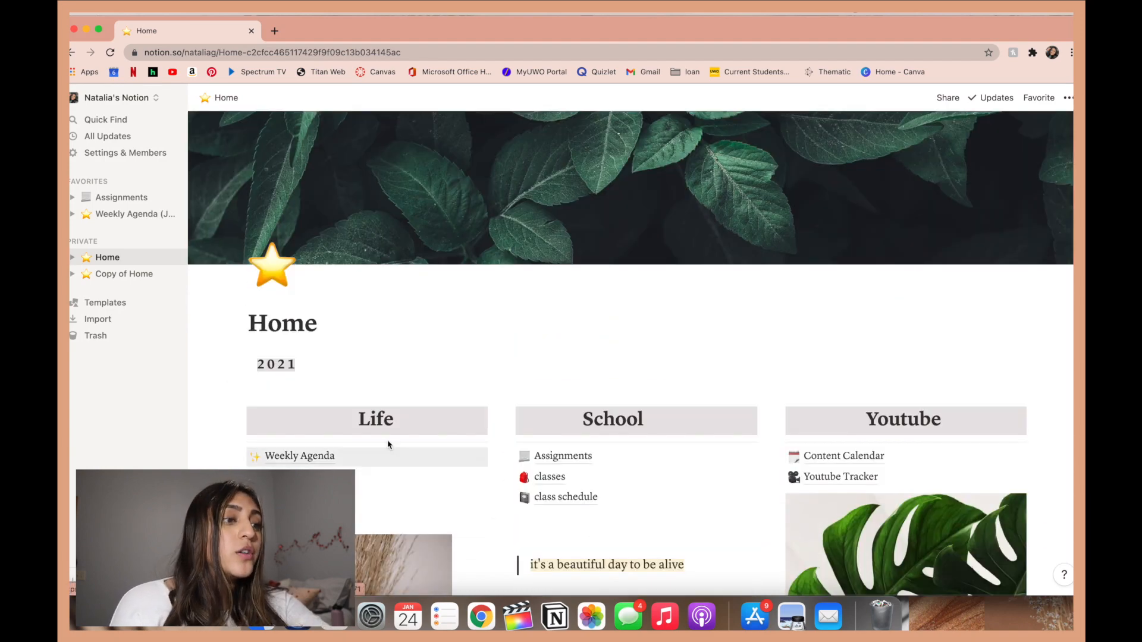
- Open the TEMPLATE- Weekly Agenda page through Weekly Agenda, examine its layout, and return to Weekly Agenda
left_click(328, 459)
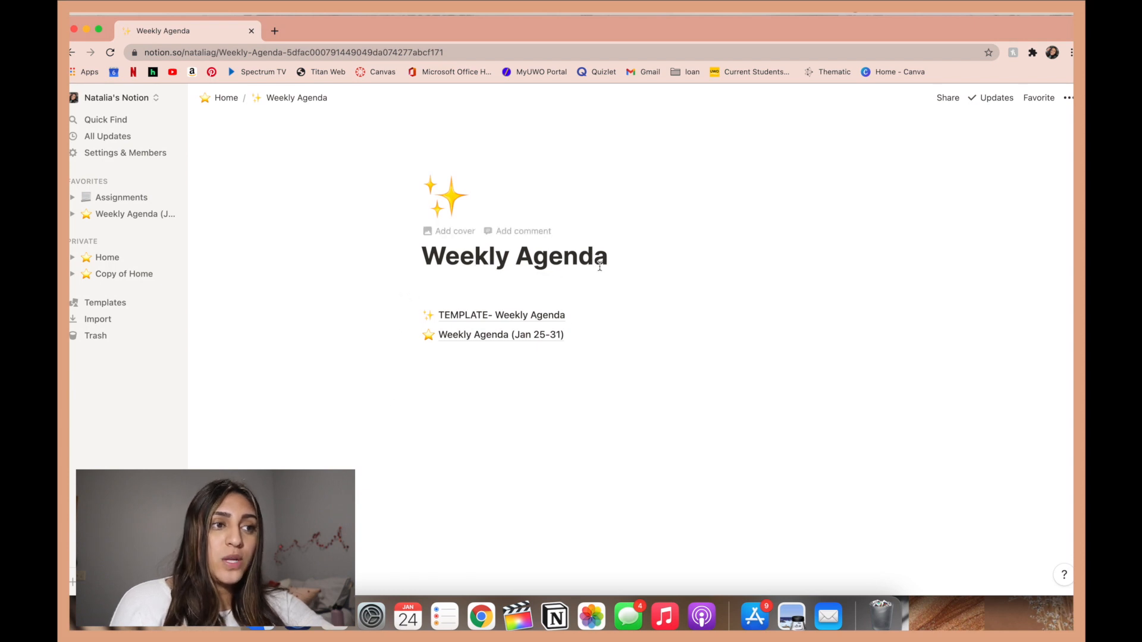
left_click(527, 318)
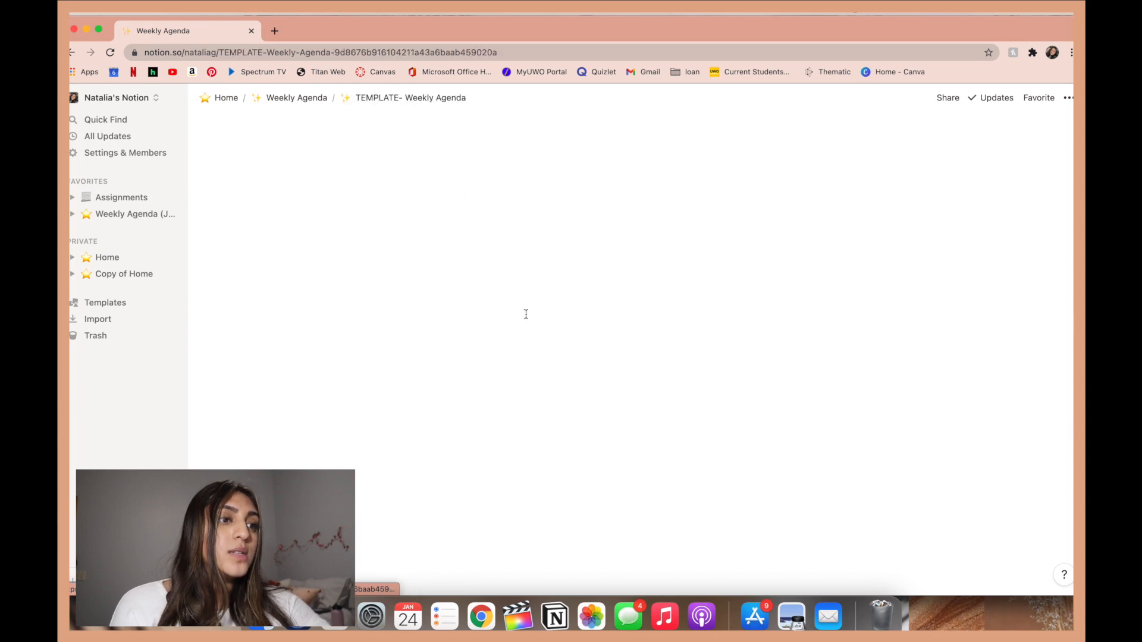
scroll(484, 413, "down", 3)
scroll(485, 419, "down", 5)
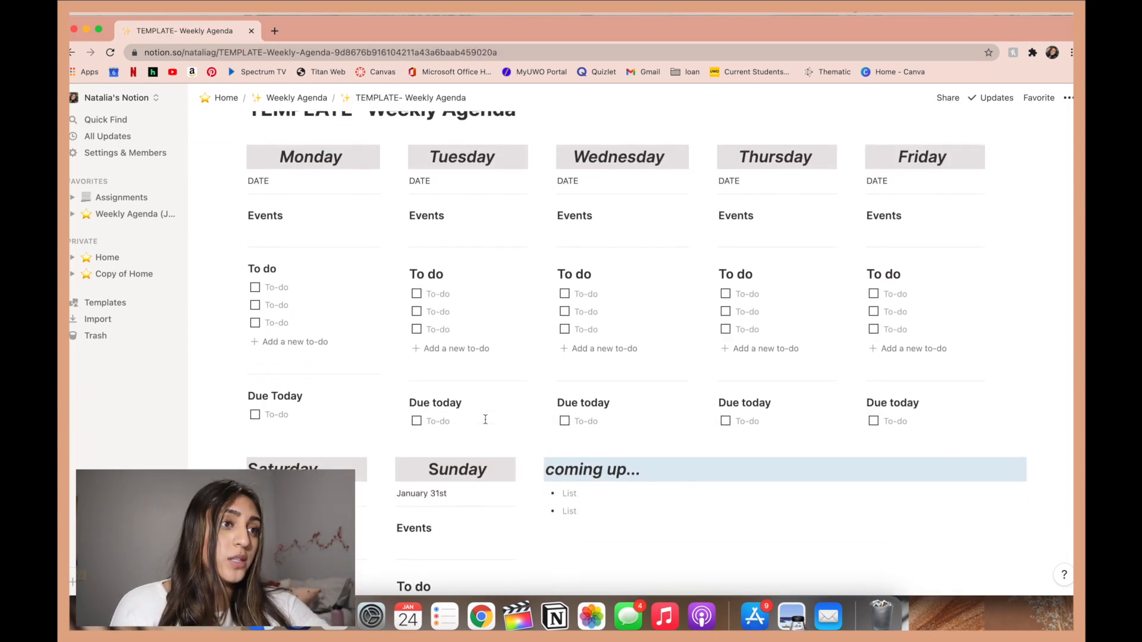
scroll(486, 419, "up", 6)
left_click(317, 97)
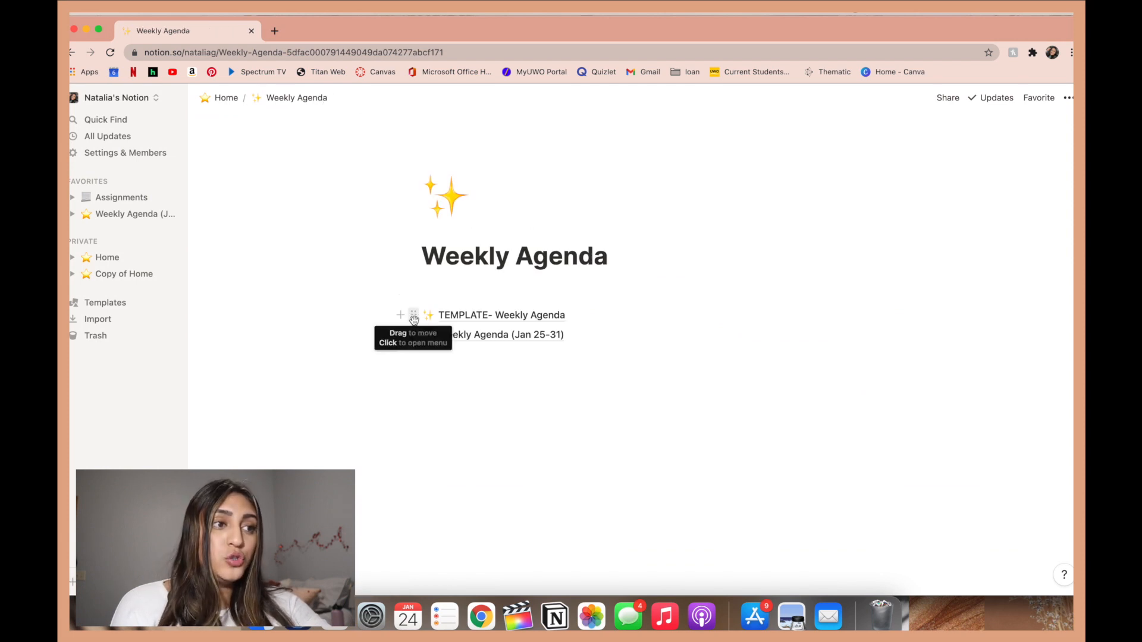
- View the available actions for the TEMPLATE- Weekly Agenda page, dismiss them, and open Weekly Agenda (Jan 25-31)
left_click(413, 316)
left_click(476, 340)
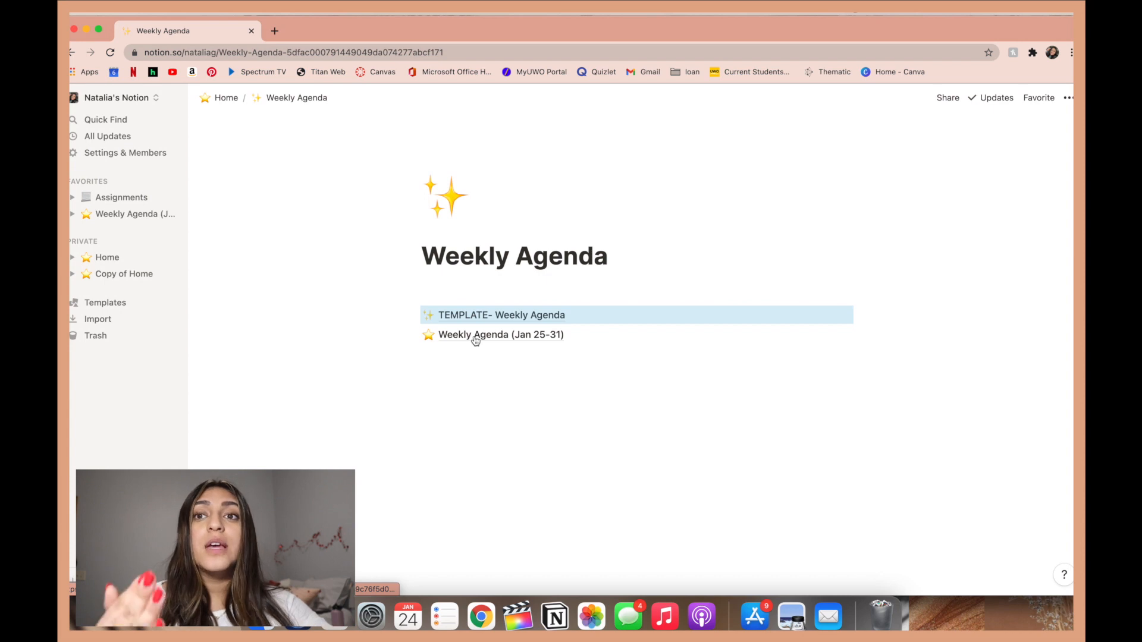
left_click(475, 338)
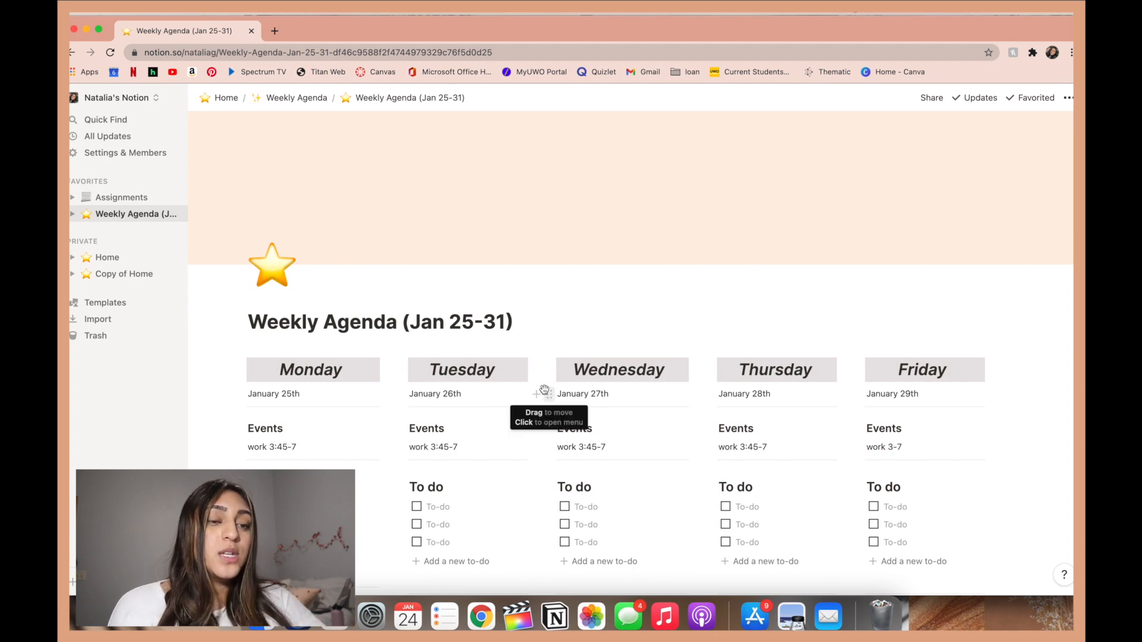
- Enter "finance @ 9" in Monday's first to-do and check it off
scroll(527, 332, "down", 5)
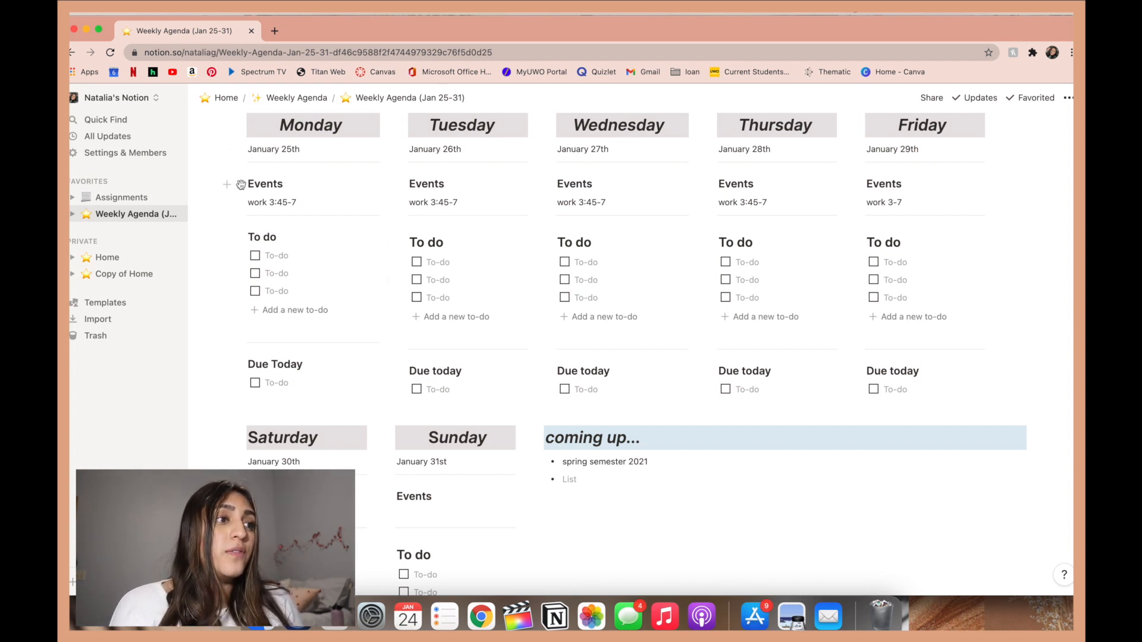
left_click(276, 255)
type("f")
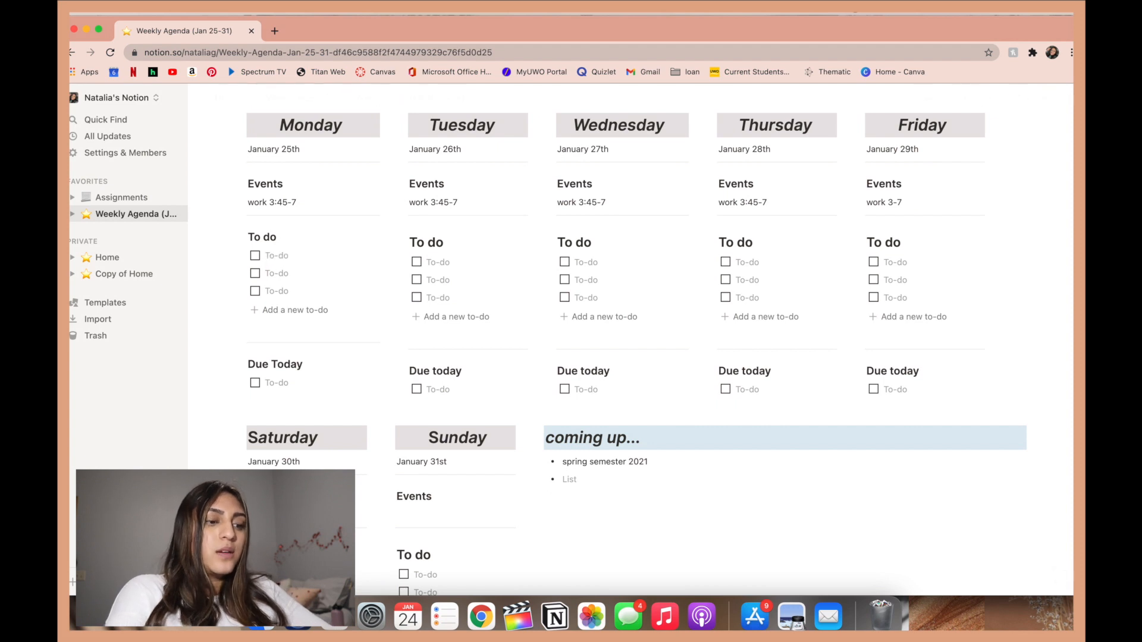
type("inance ")
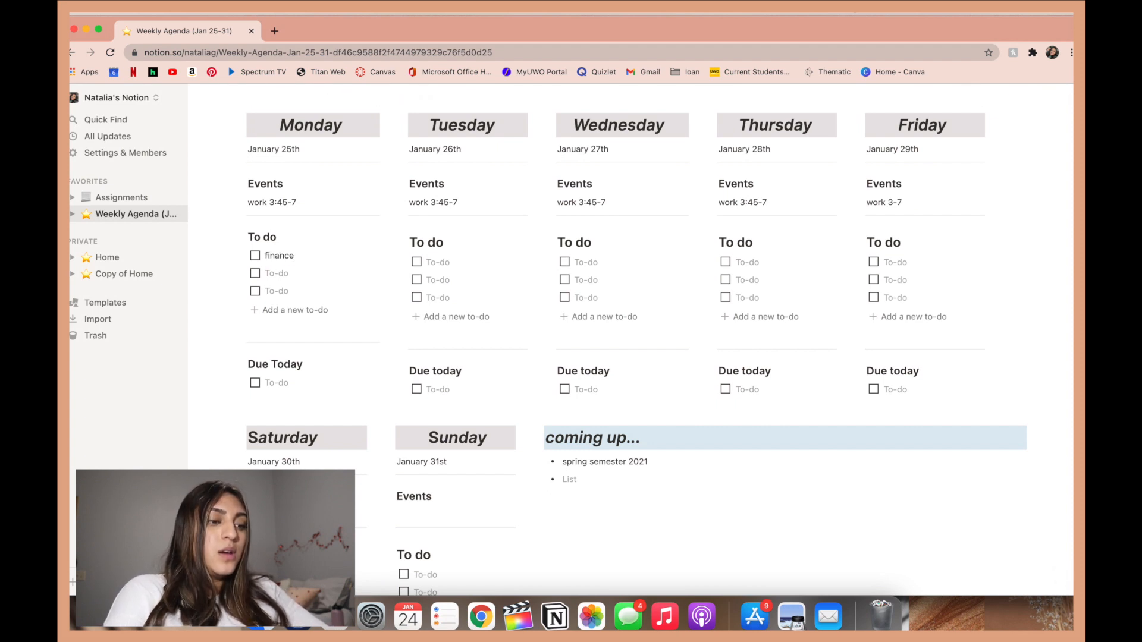
type("@")
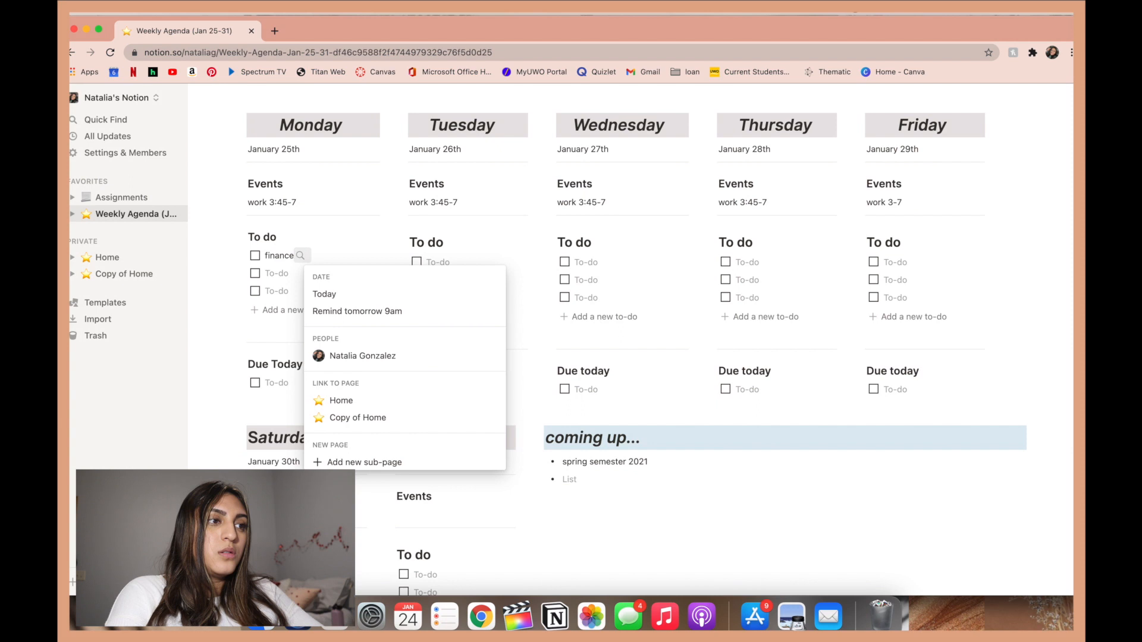
key("Escape")
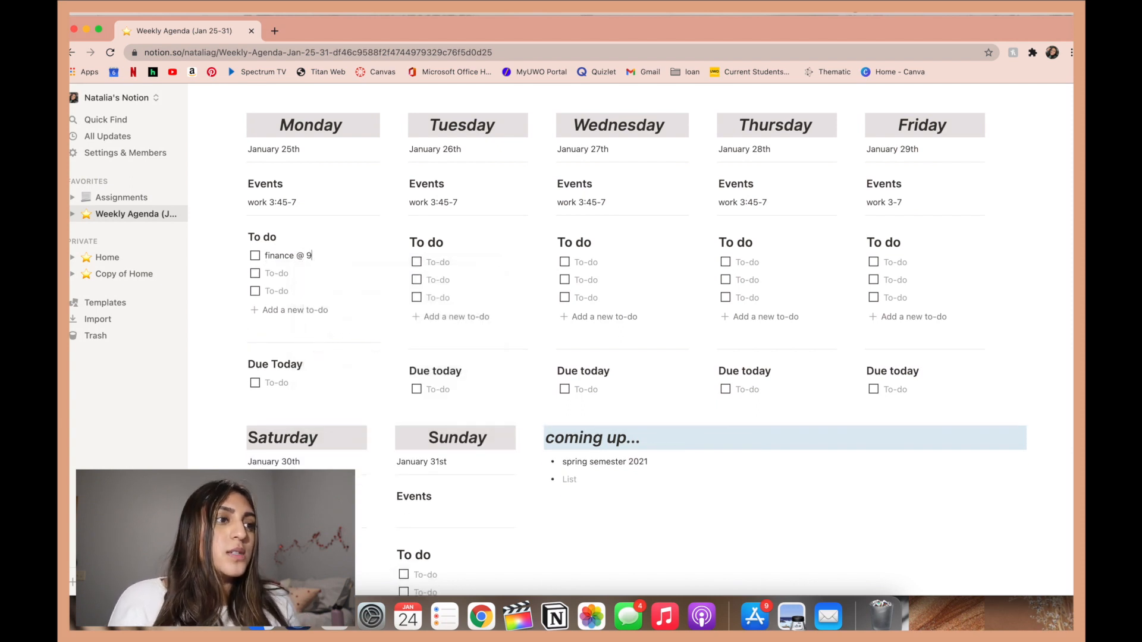
left_click(255, 256)
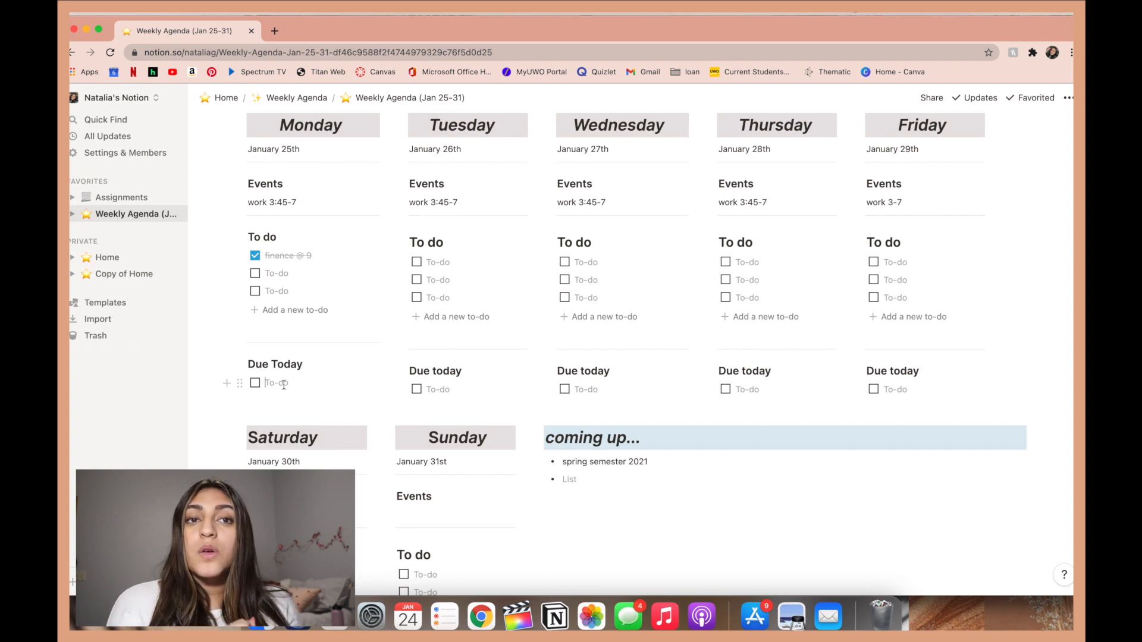
- Enter "upload notion set up" in Tuesday's Due today checkbox item and check it off
left_click(450, 398)
left_click(450, 392)
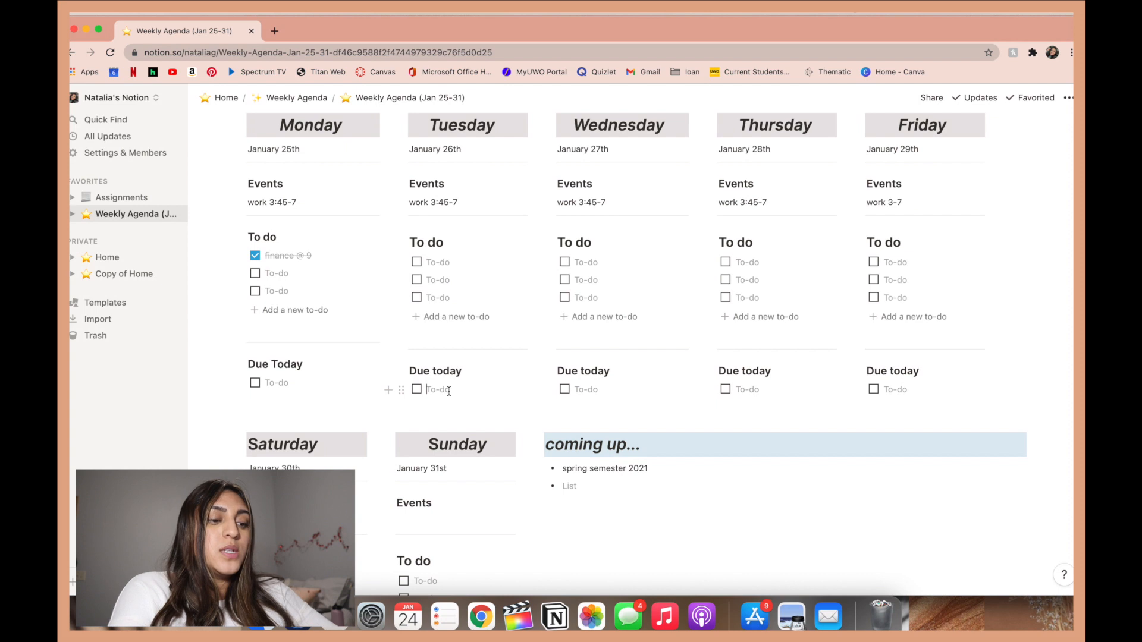
type("up")
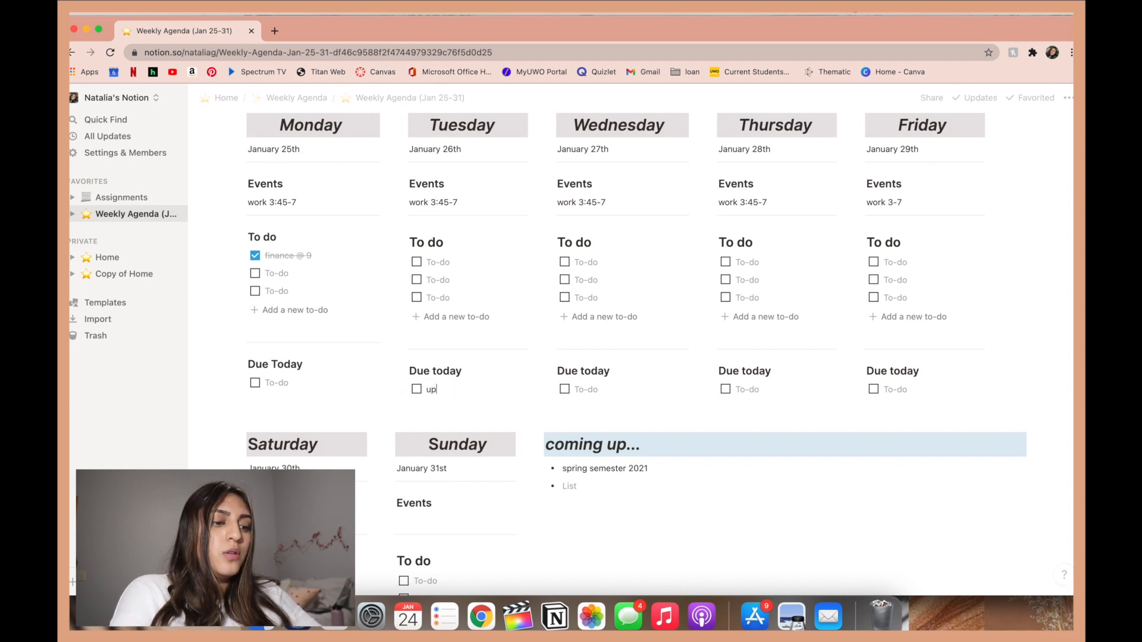
type("load notion set up")
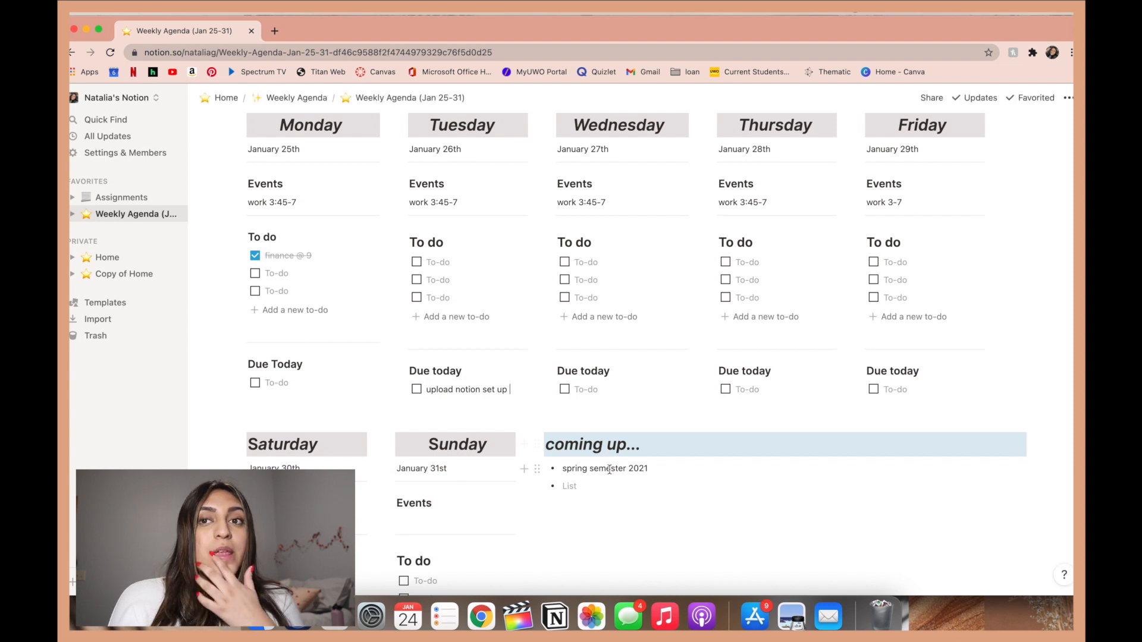
left_click(416, 390)
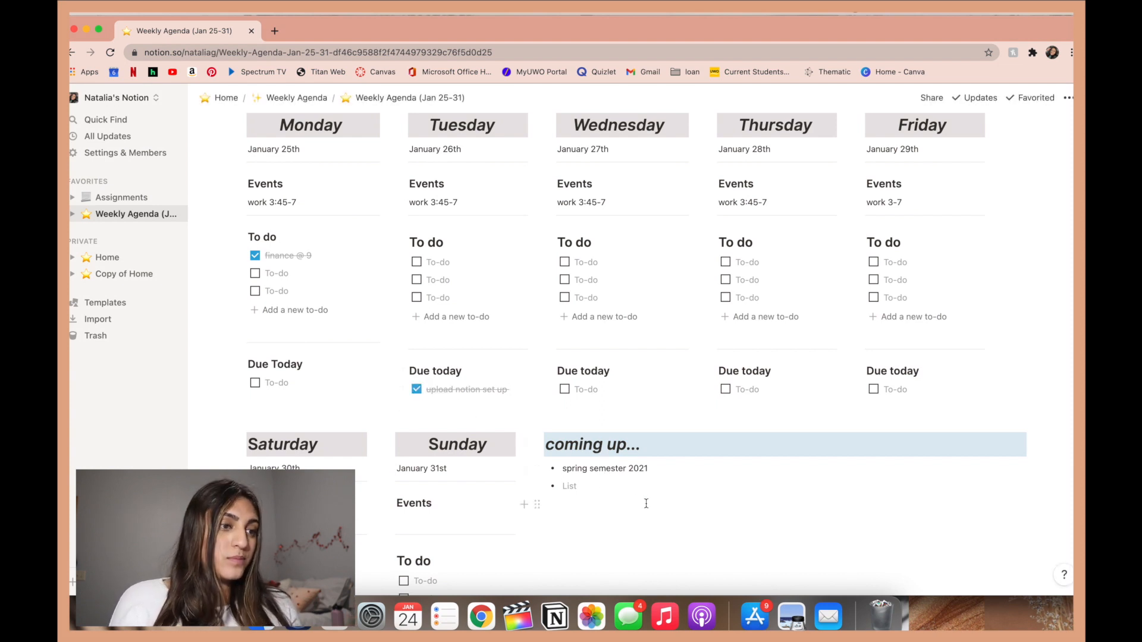
- Change the icon of the Weekly Agenda (Jan 25-31) page to the sparkles emoji
scroll(645, 504, "down", 5)
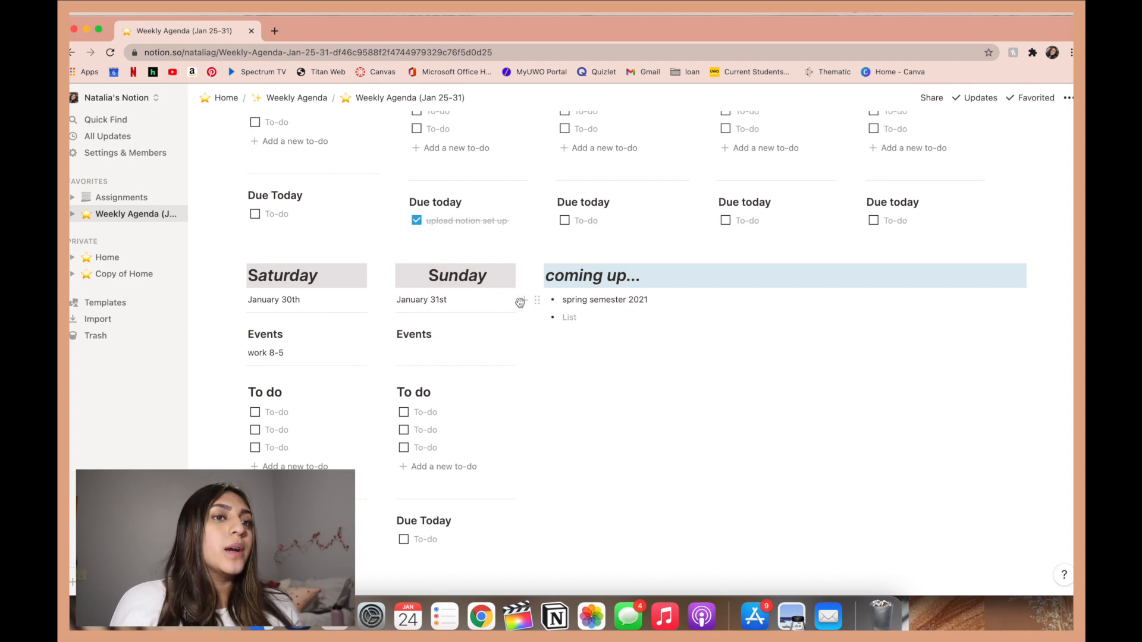
scroll(535, 273, "up", 10)
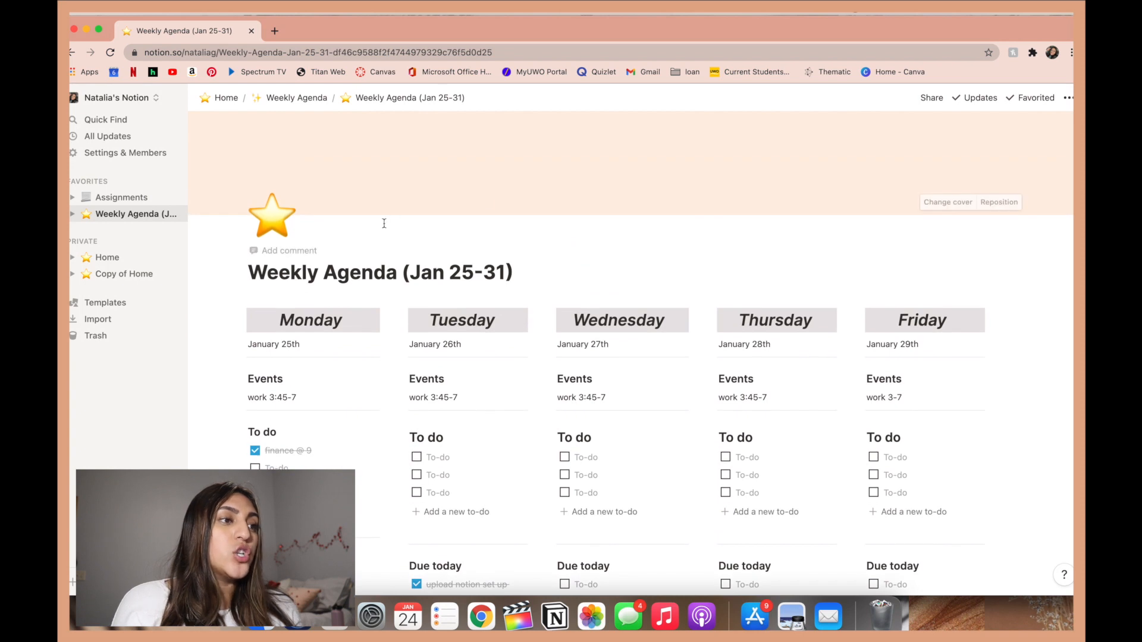
left_click(276, 219)
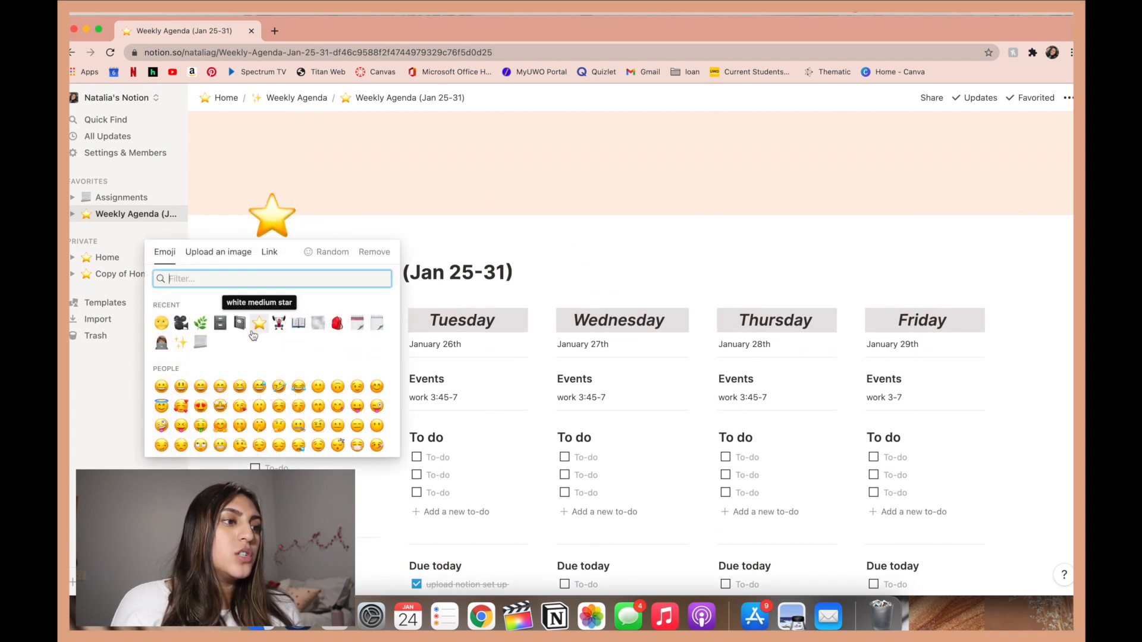
left_click(180, 343)
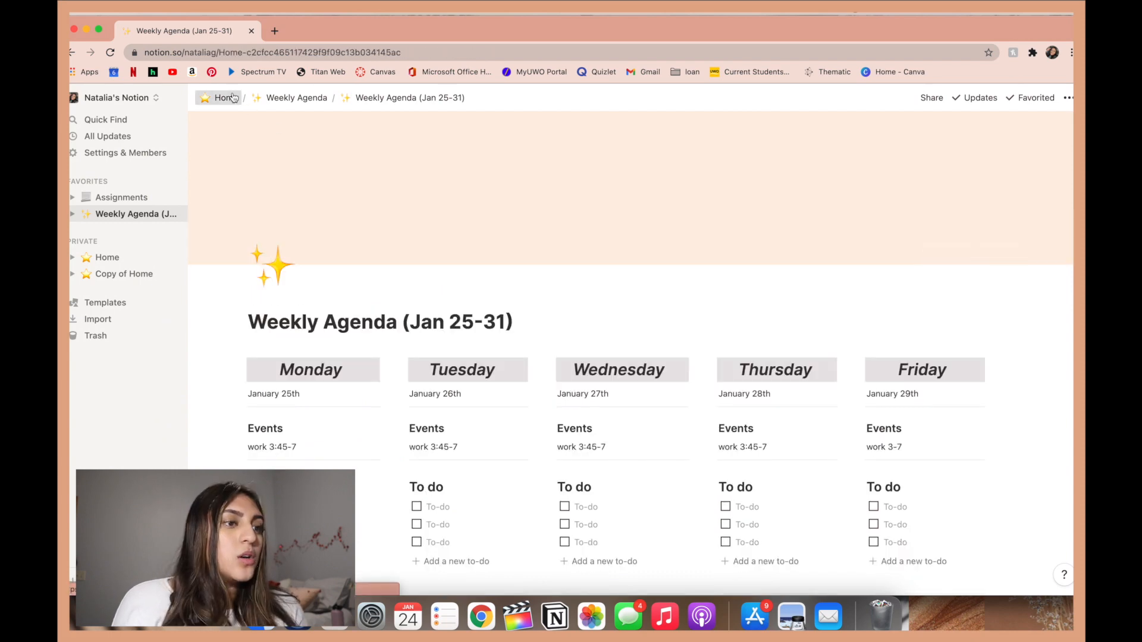
- Open the Daily page from Home and replace its Date heading with "January 24th"
left_click(226, 98)
left_click(281, 477)
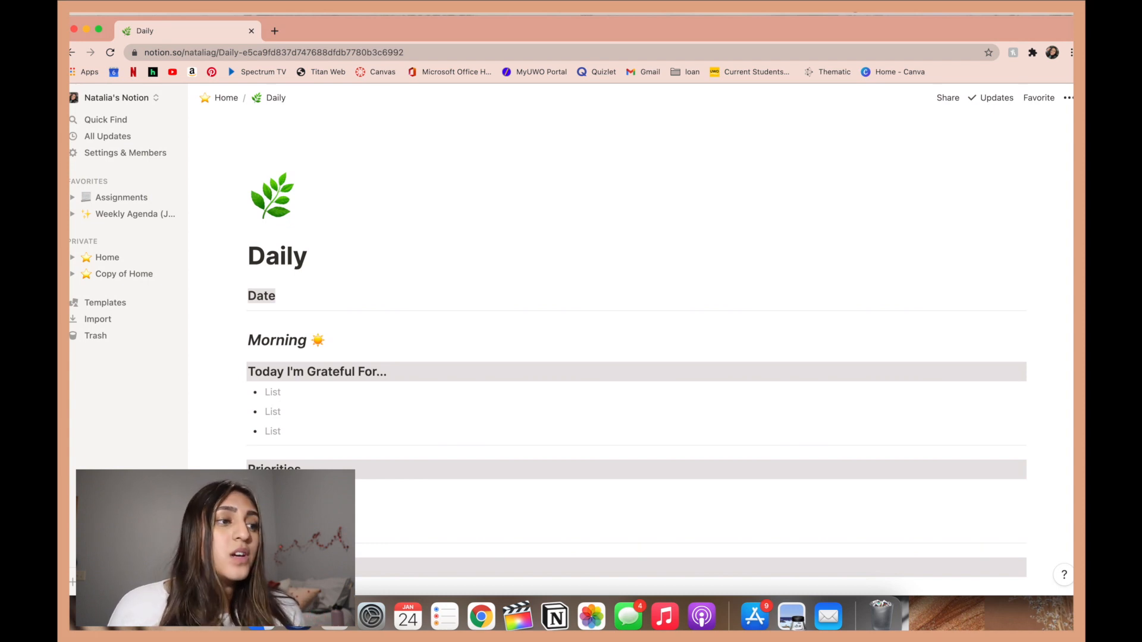
double_click(268, 297)
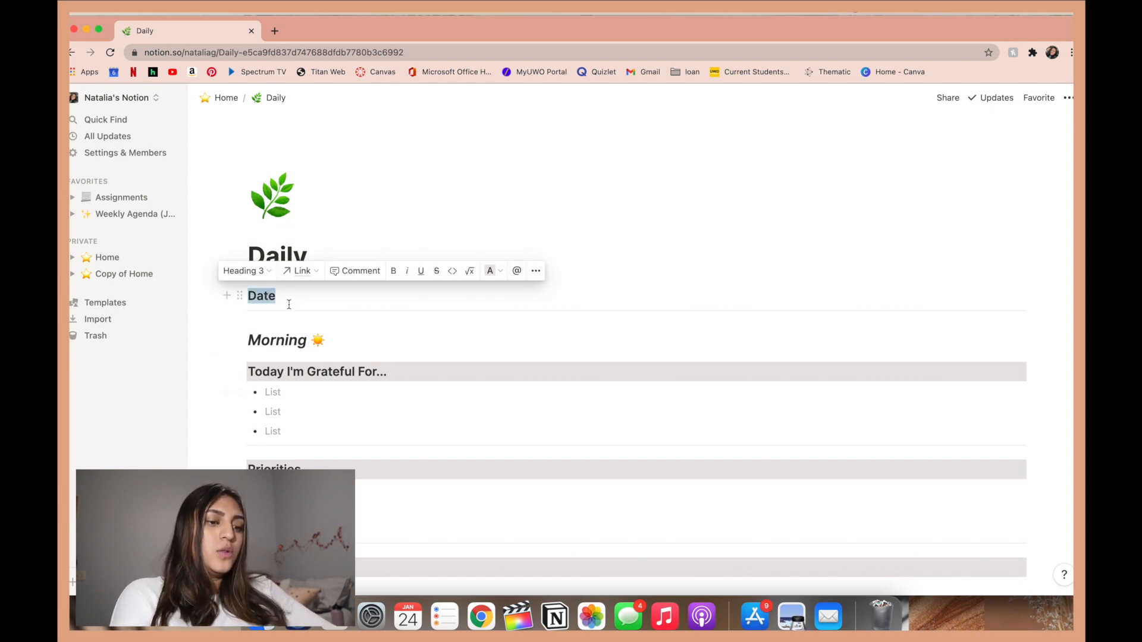
type("Januar")
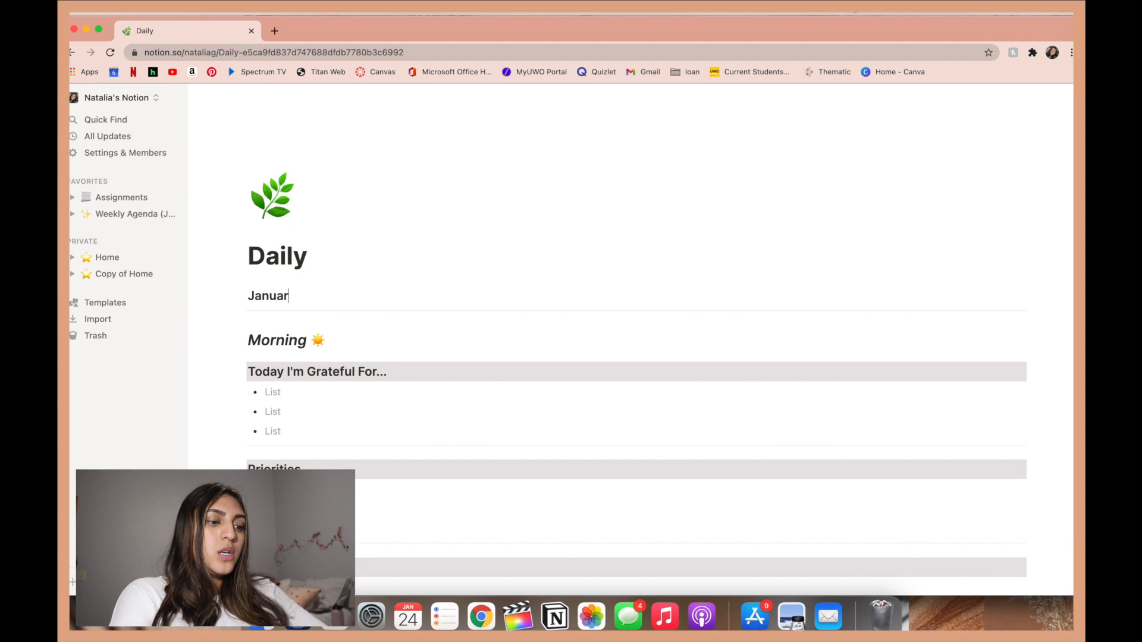
type("y 24th")
- Highlight the "January 24th" heading with the same background colour as the section headings
double_click(280, 297)
left_click_drag(281, 298, 328, 296)
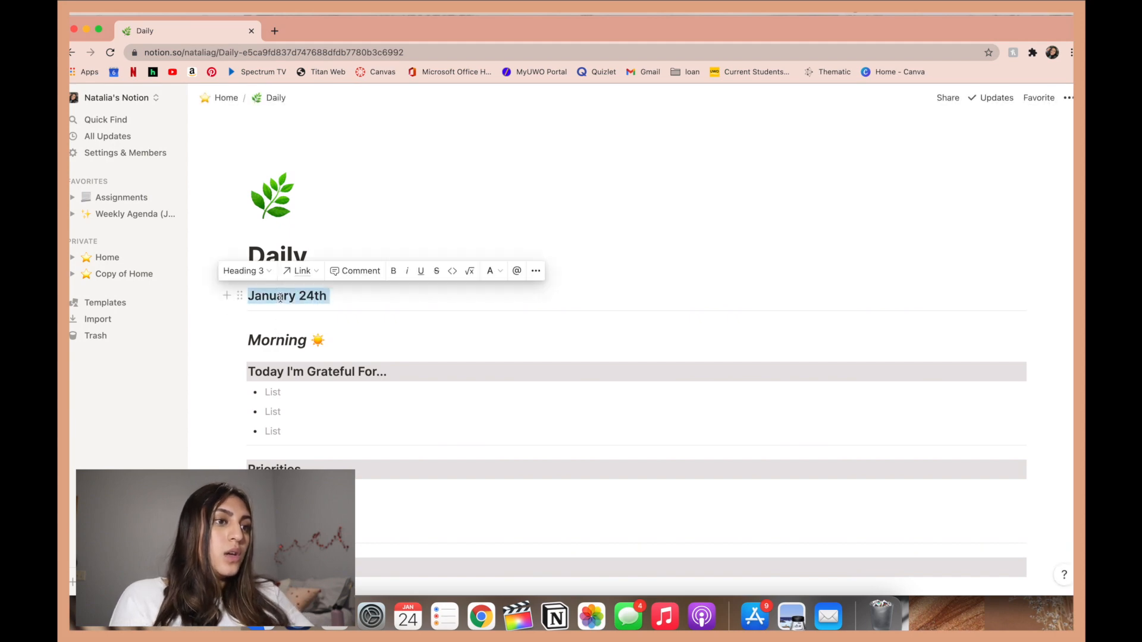
left_click(489, 269)
left_click(472, 531)
left_click(381, 406)
- Fill the "Today I'm Grateful For..." list with "parents", "dogs" and "last week of break"
left_click(290, 393)
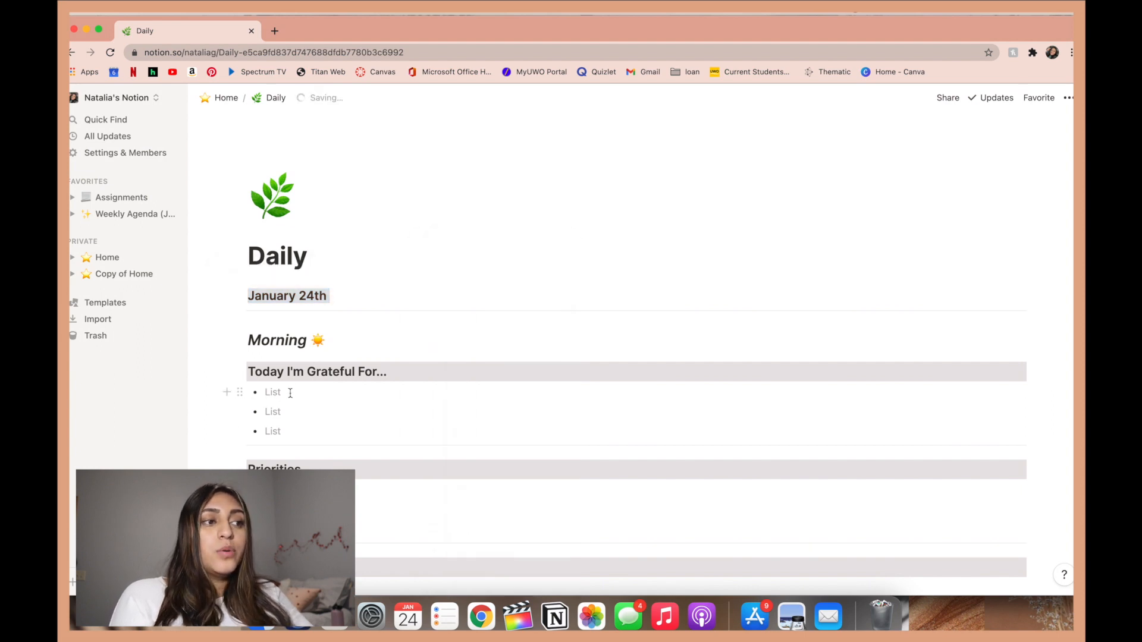
type("mon")
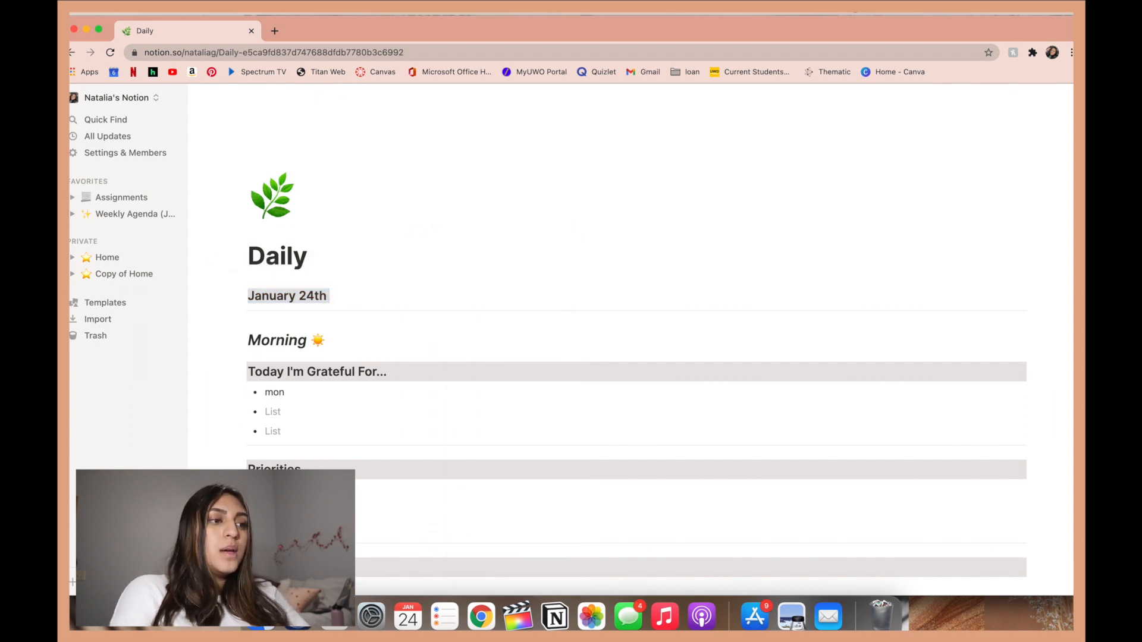
key("BackSpace")
type("parents")
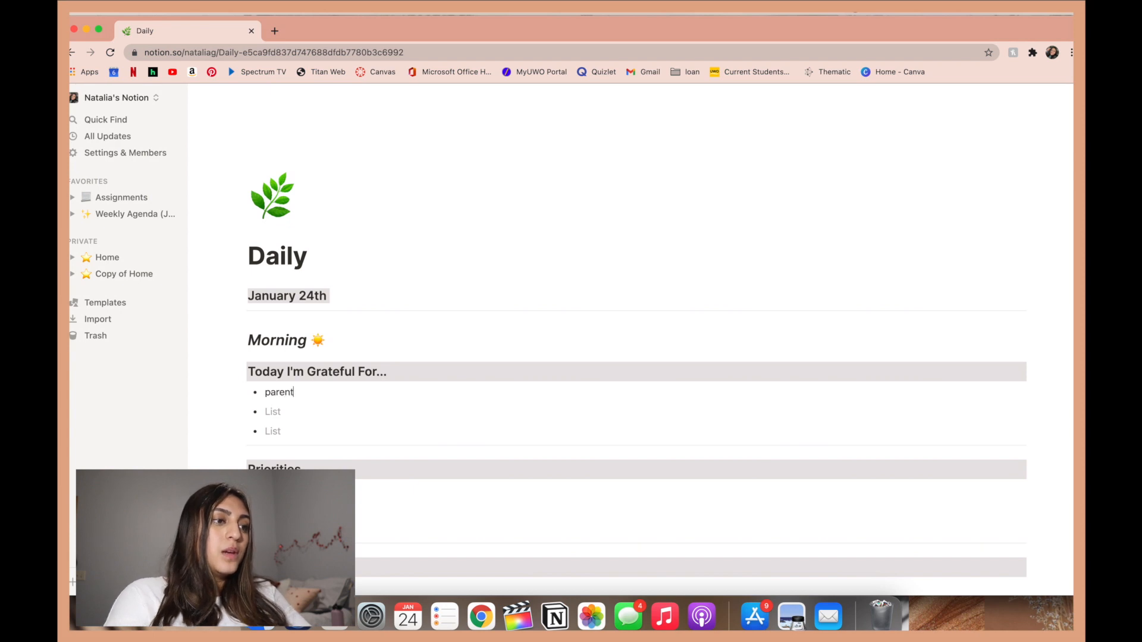
left_click(290, 411)
type("do")
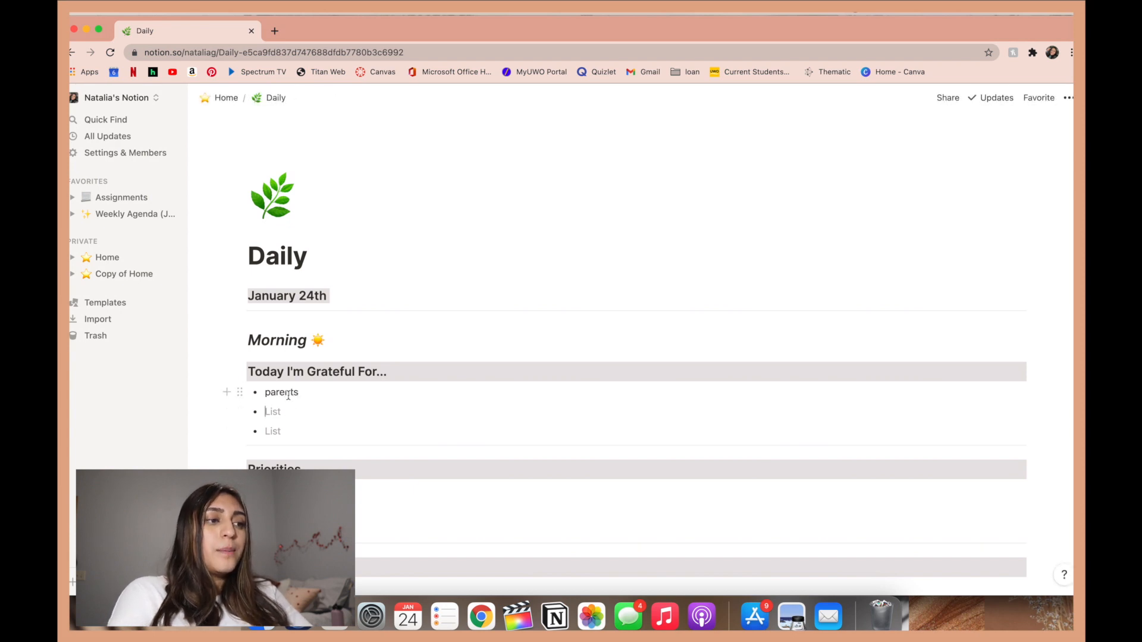
type("gs")
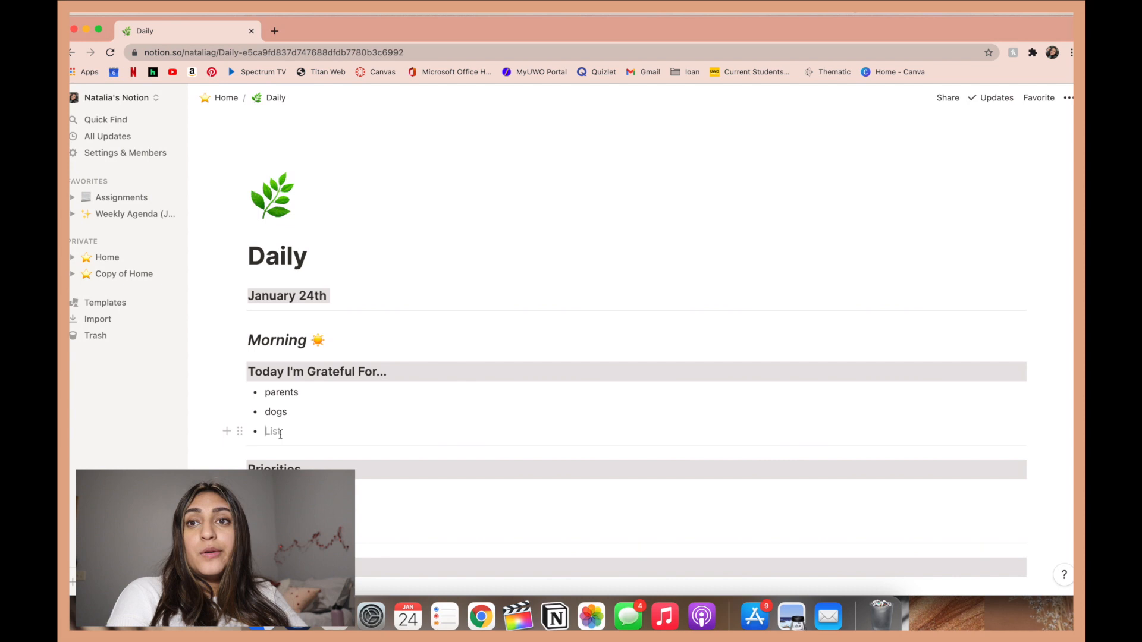
type("last week")
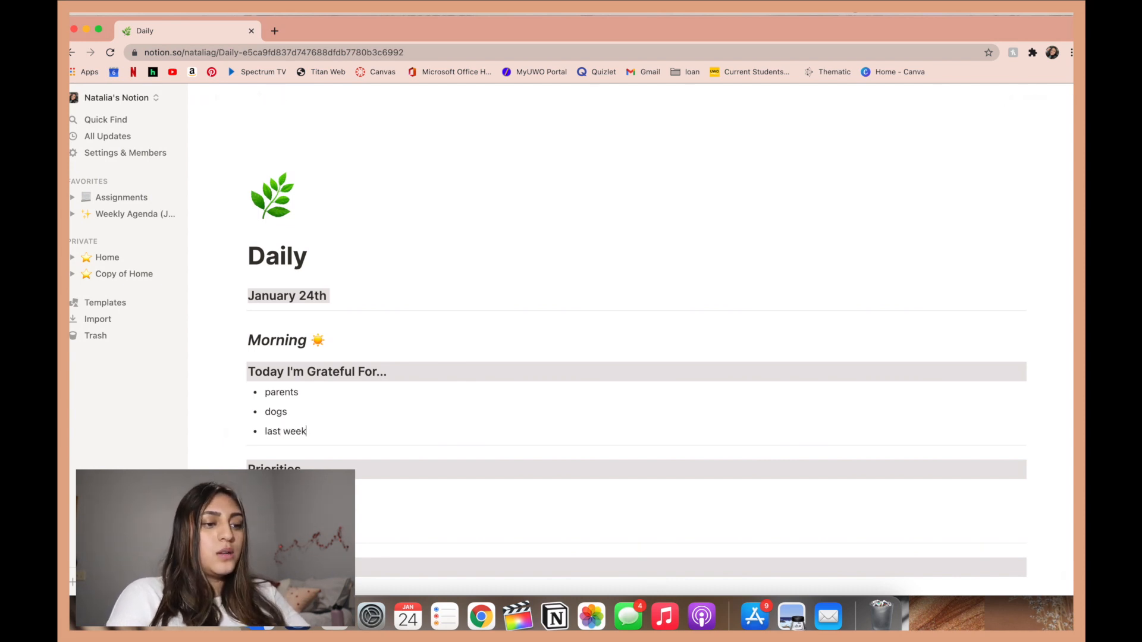
type(" of break")
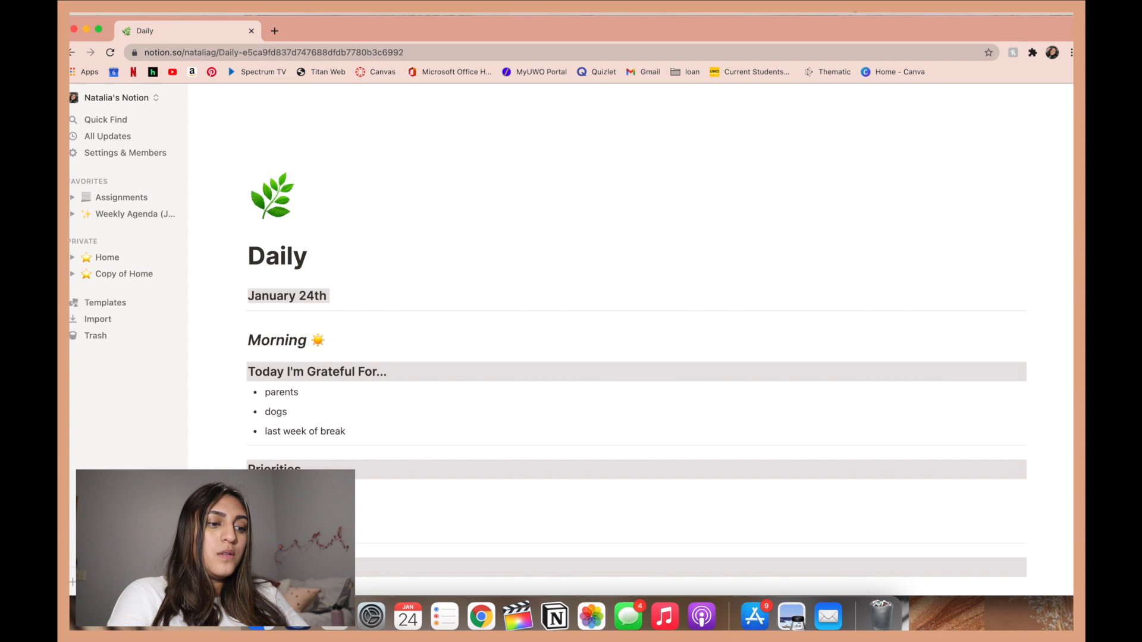
- Enter "film notion set up" as the first item of the To-Do List
scroll(301, 389, "down", 5)
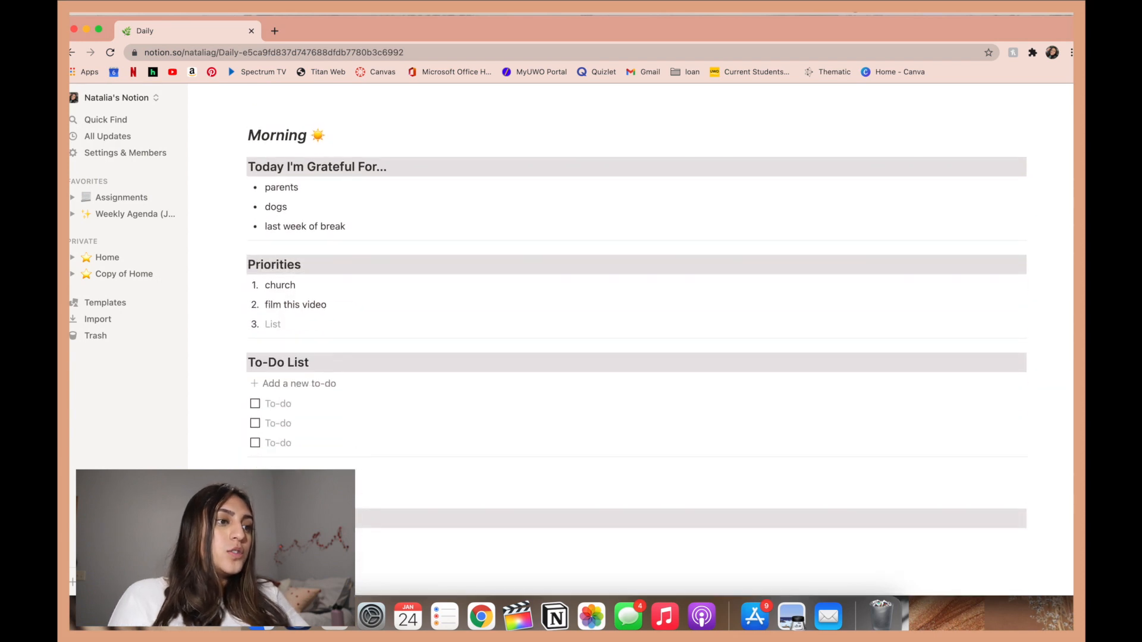
left_click(301, 388)
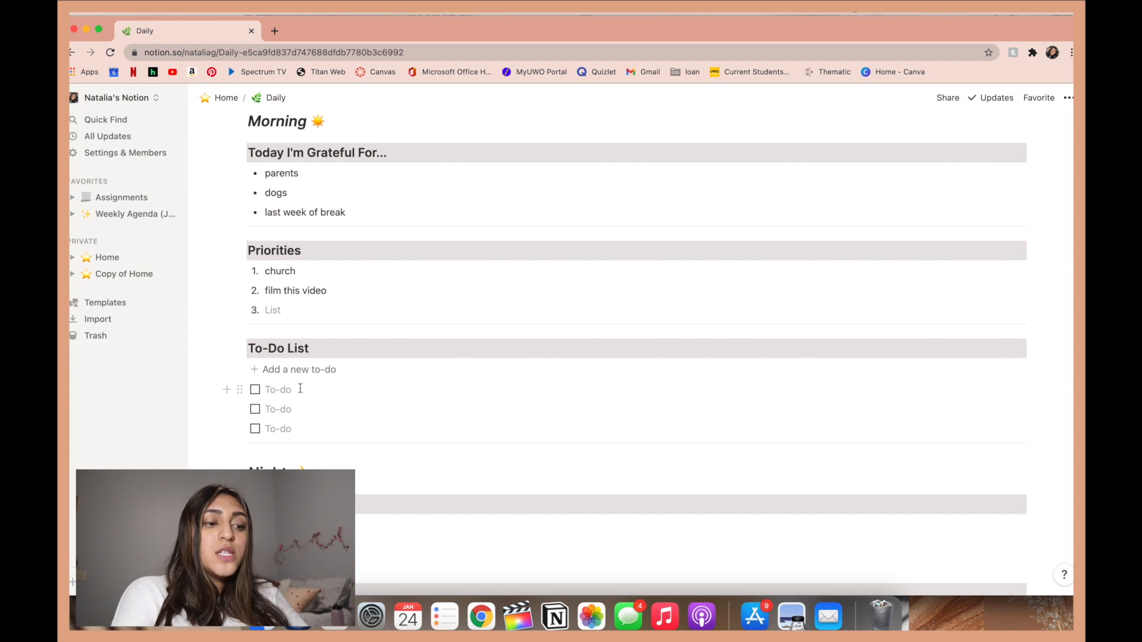
type("film ")
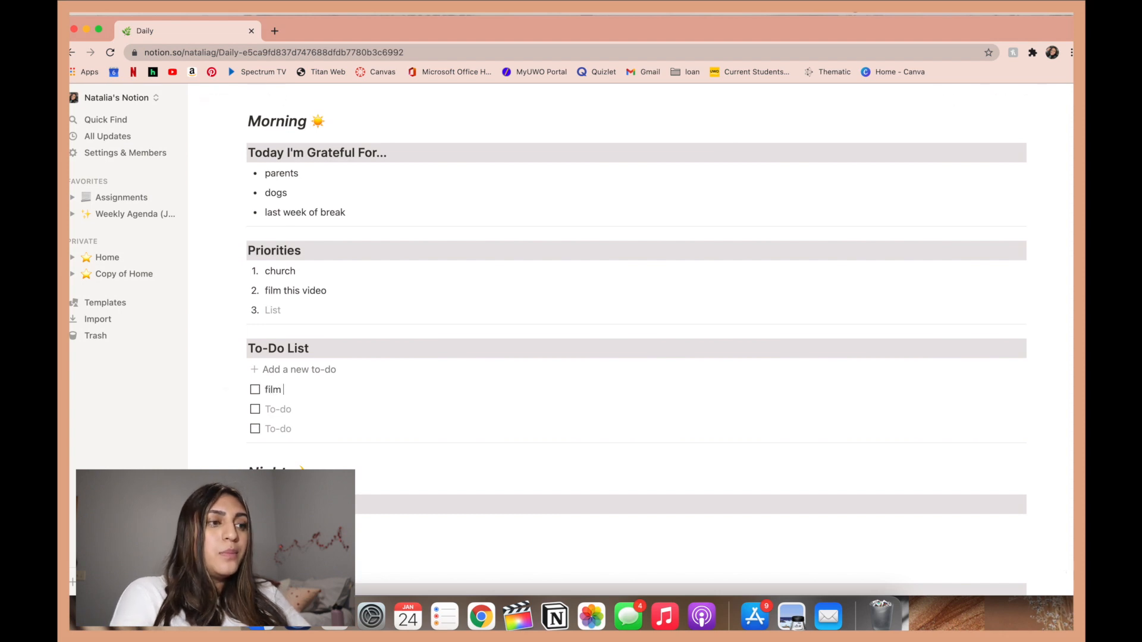
type("notion set up")
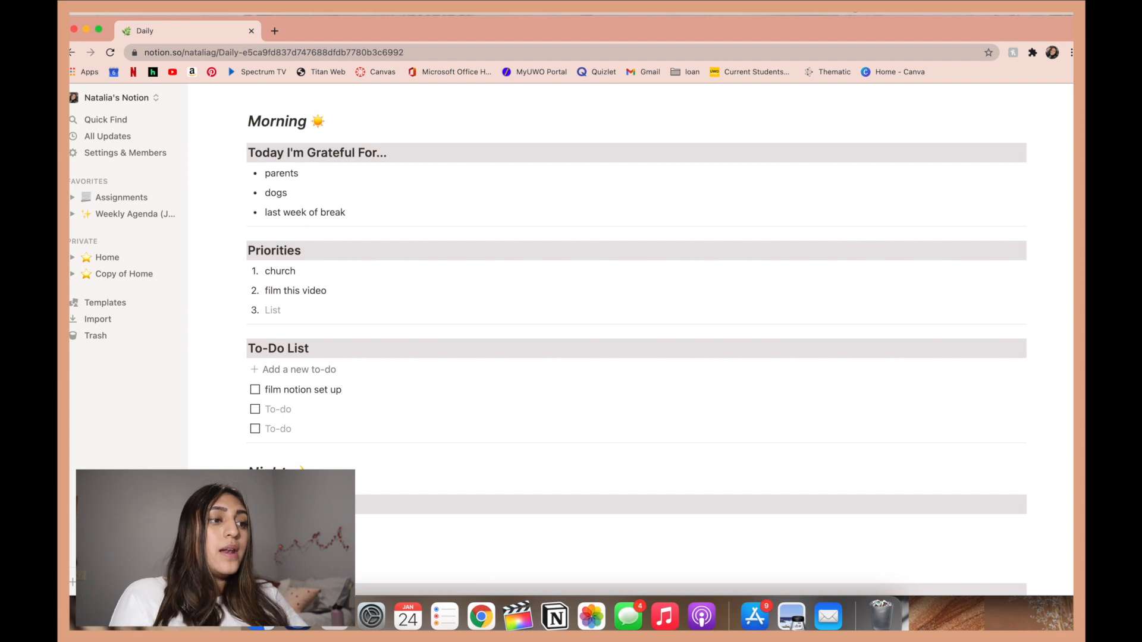
- Fill the Win From Today list with "took a nap", "went to church" and "watched criminal minds", and add an empty line under Daily Reflection
scroll(636, 328, "down", 5)
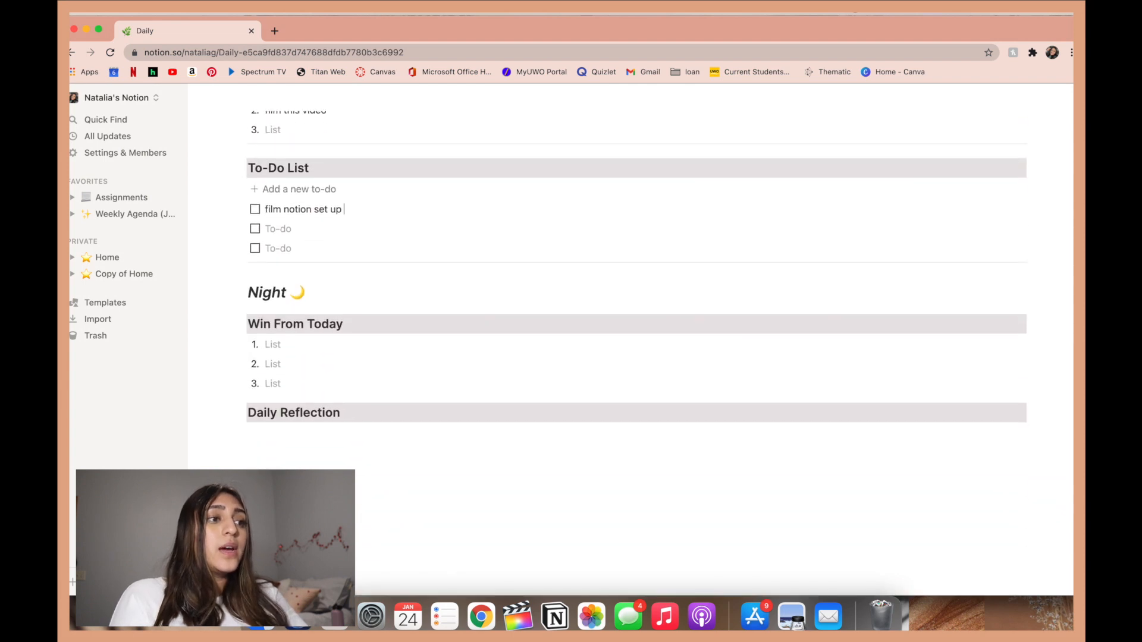
left_click(286, 348)
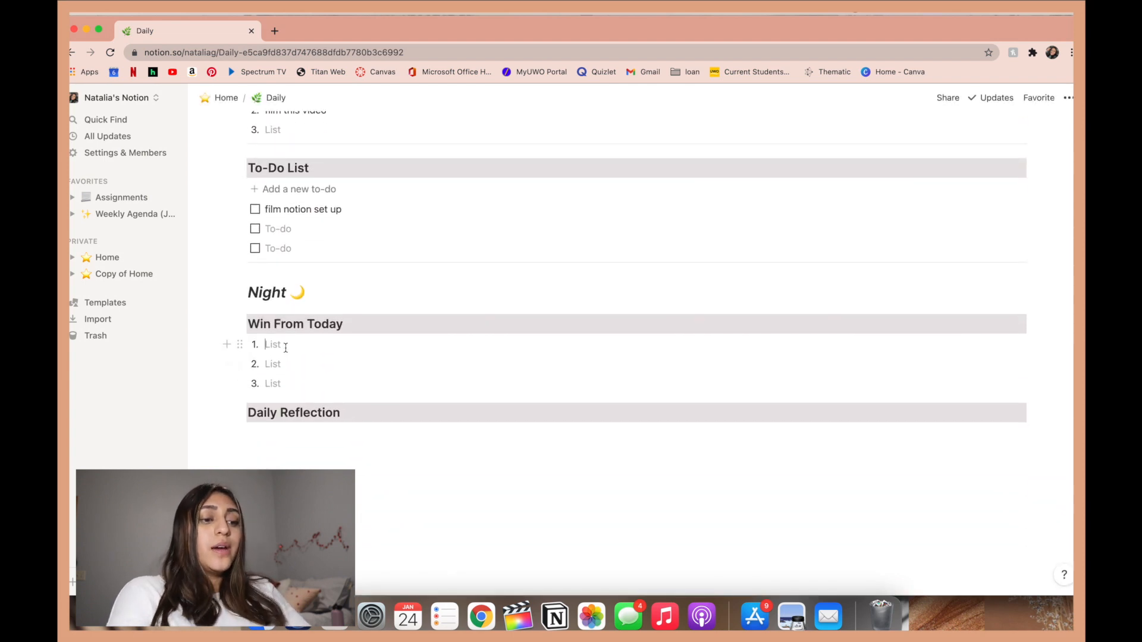
type("ti")
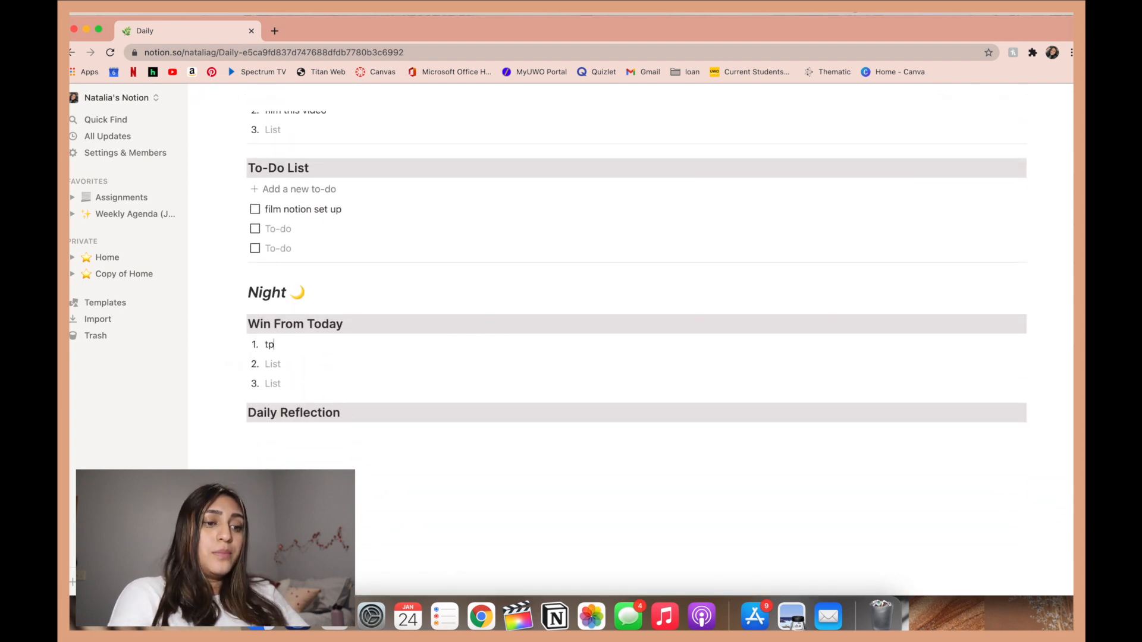
key("BackSpace")
type("ook a nap")
key("Return")
type("went to church")
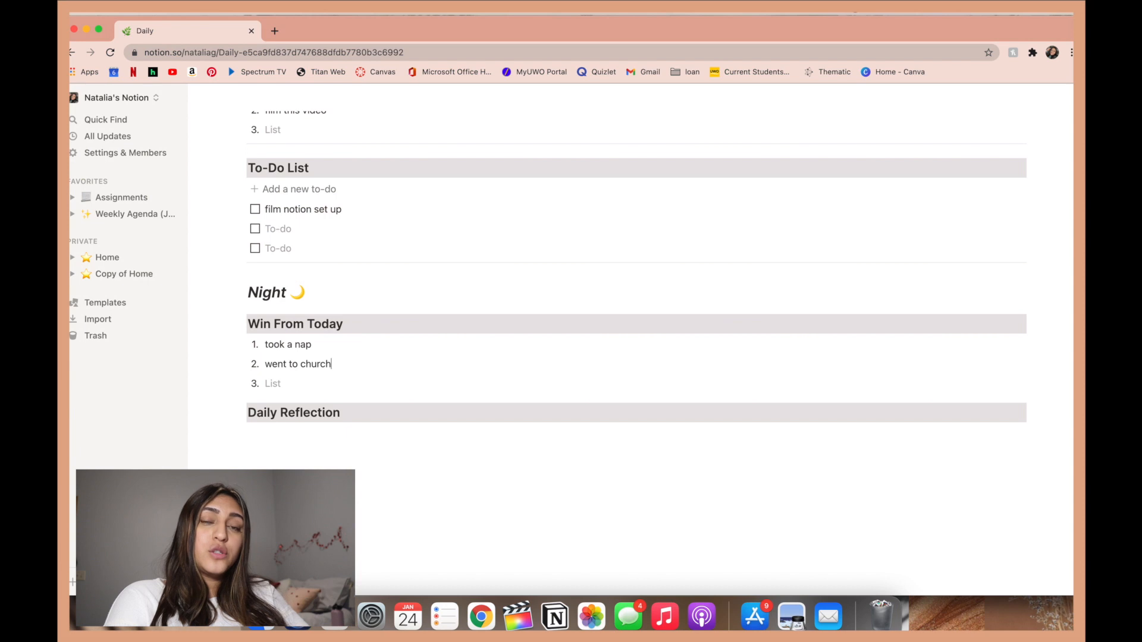
left_click(271, 383)
type("watched criminal minds")
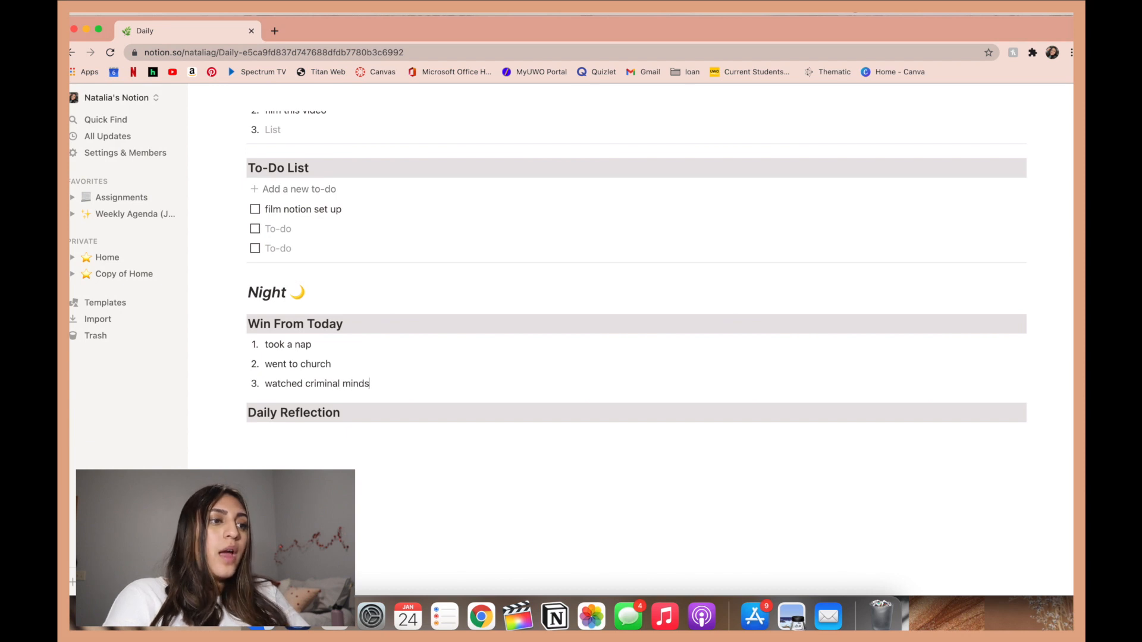
left_click(268, 442)
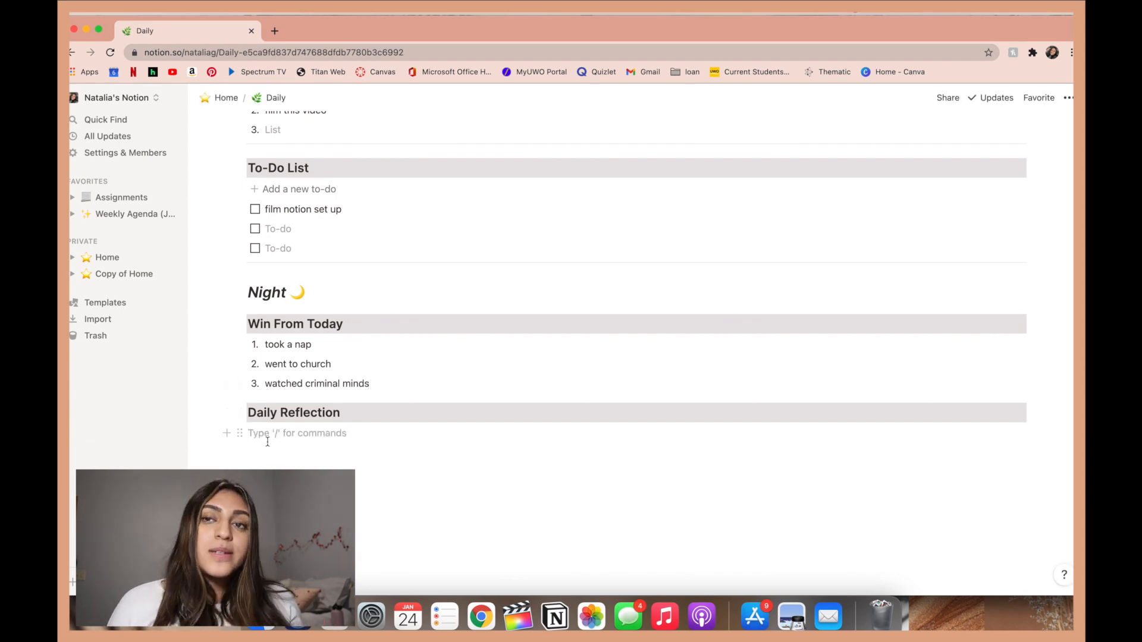
- Open the Copy of Daily page from Home and rename it "TEMPLATE of Daily"
scroll(267, 443, "up", 10)
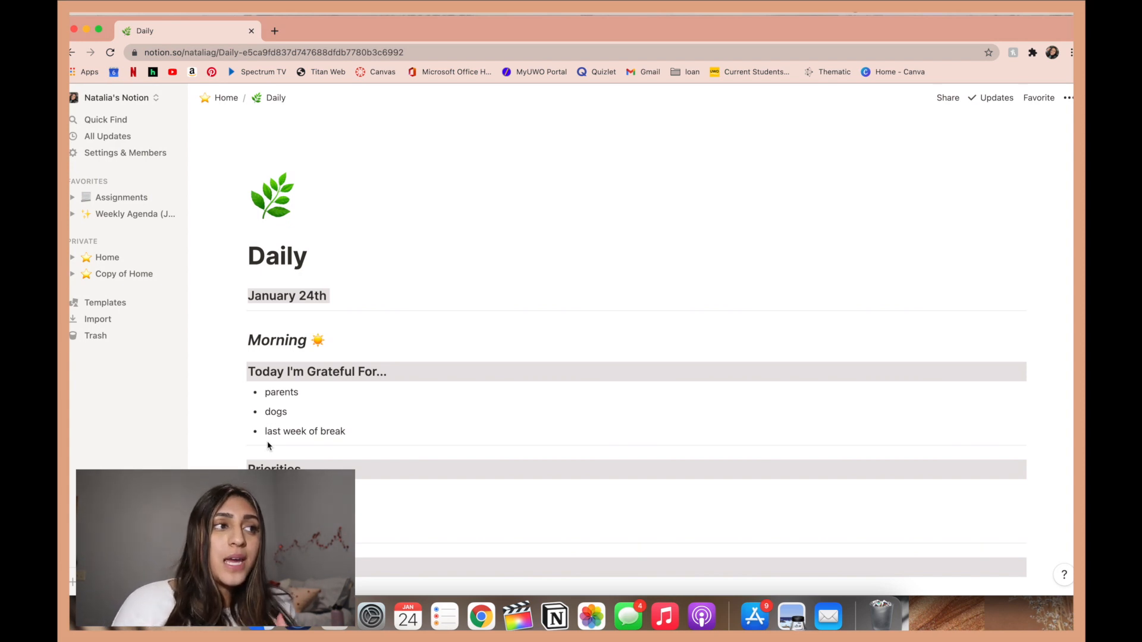
key("Escape")
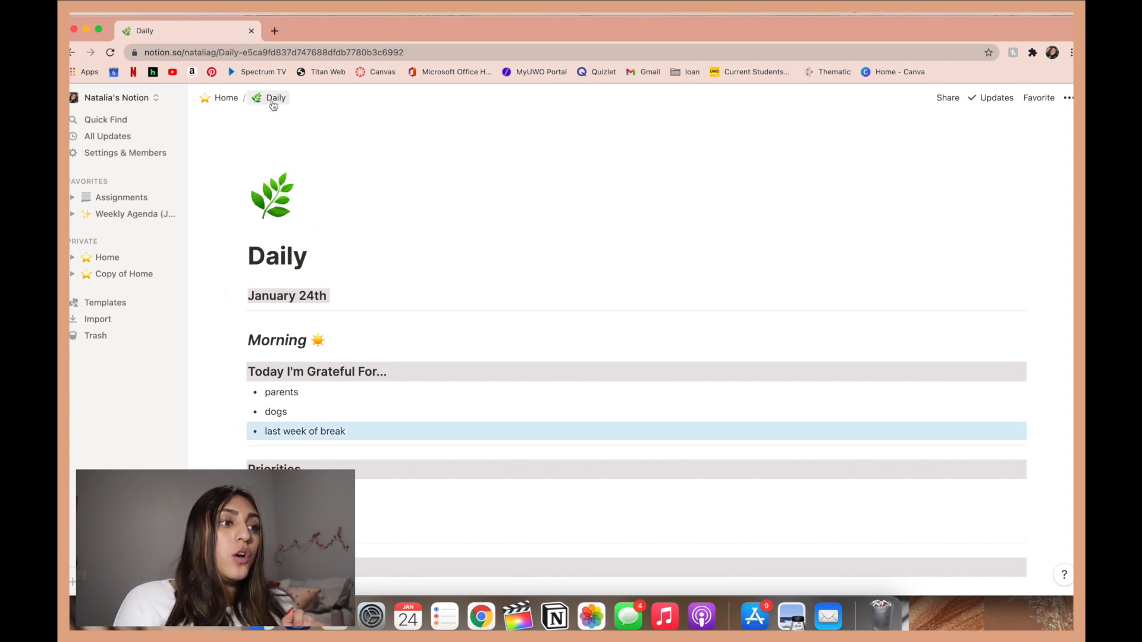
left_click(224, 99)
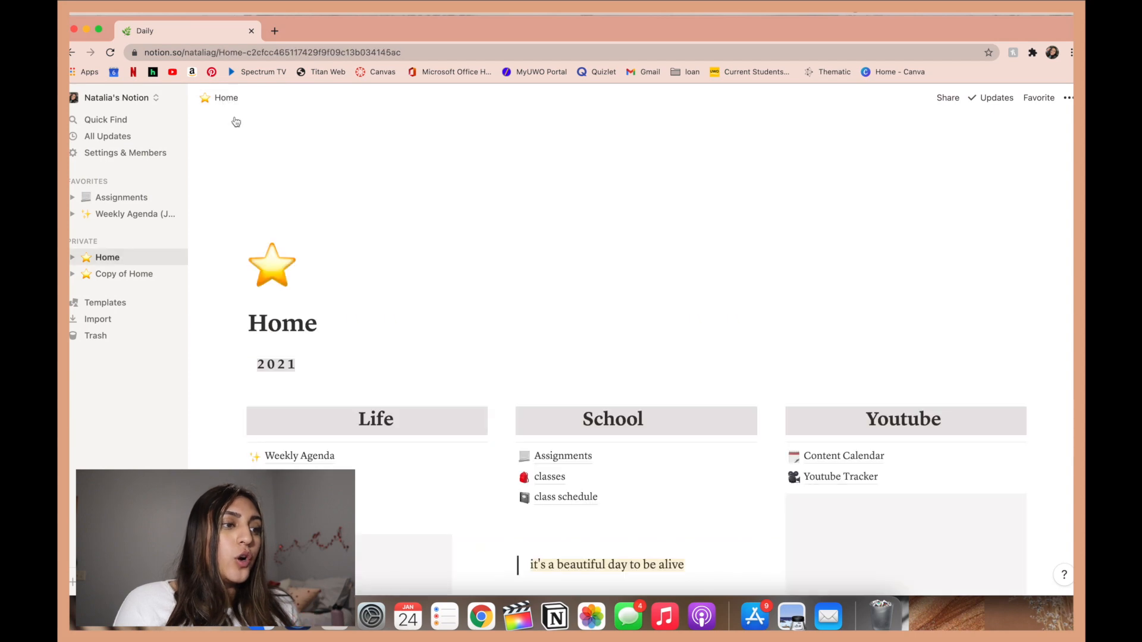
scroll(362, 425, "down", 5)
left_click(301, 294)
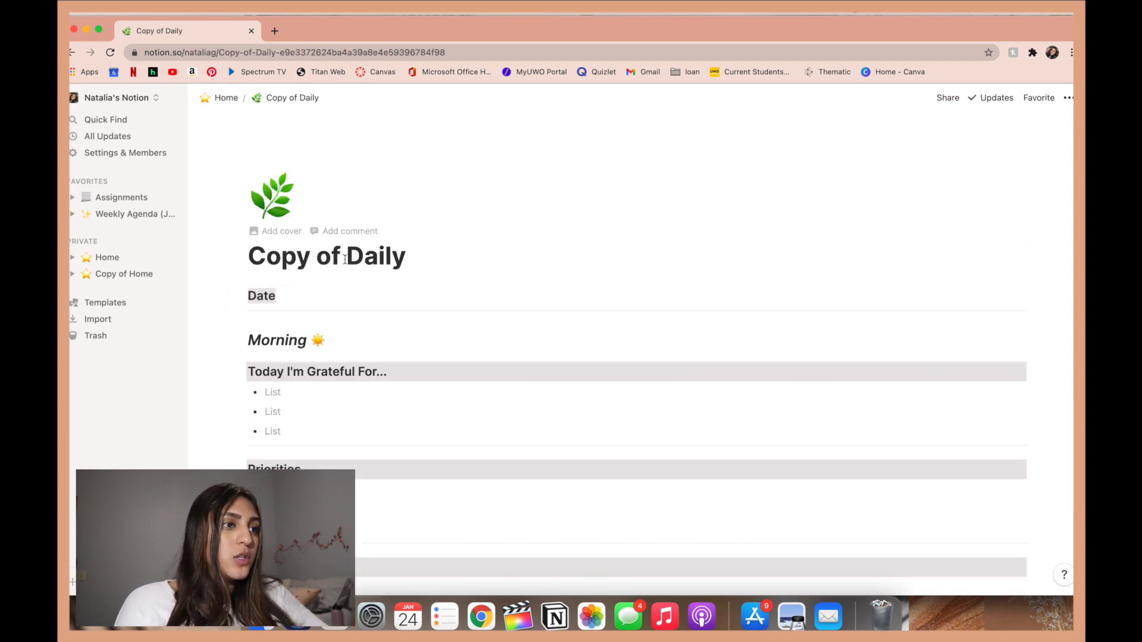
left_click_drag(307, 258, 248, 258)
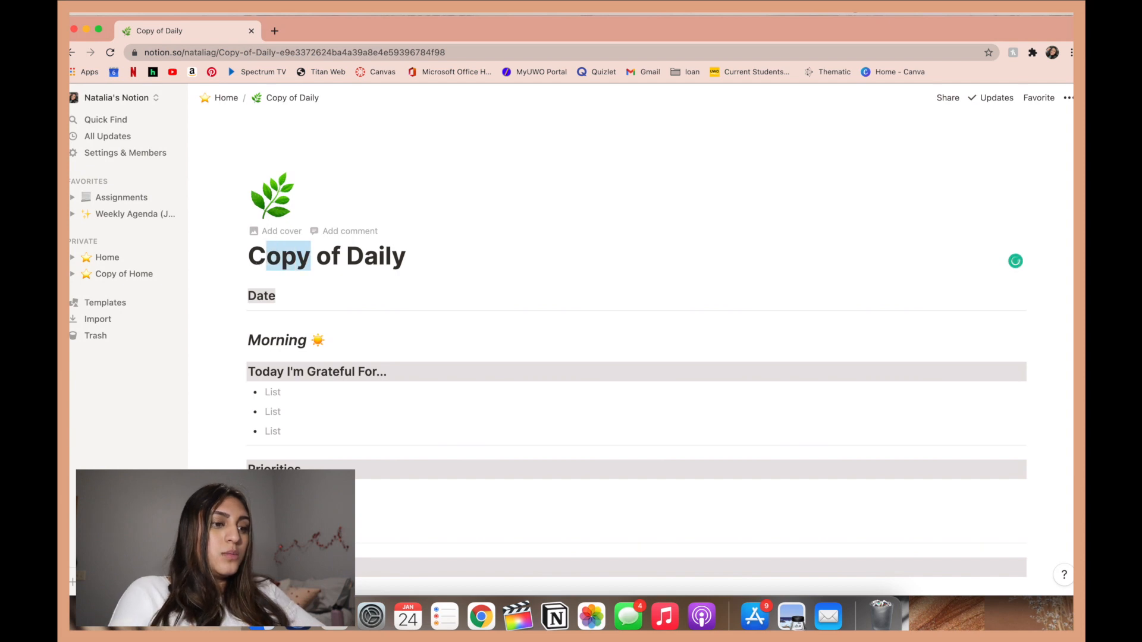
key("BackSpace")
type("TEMPLATE")
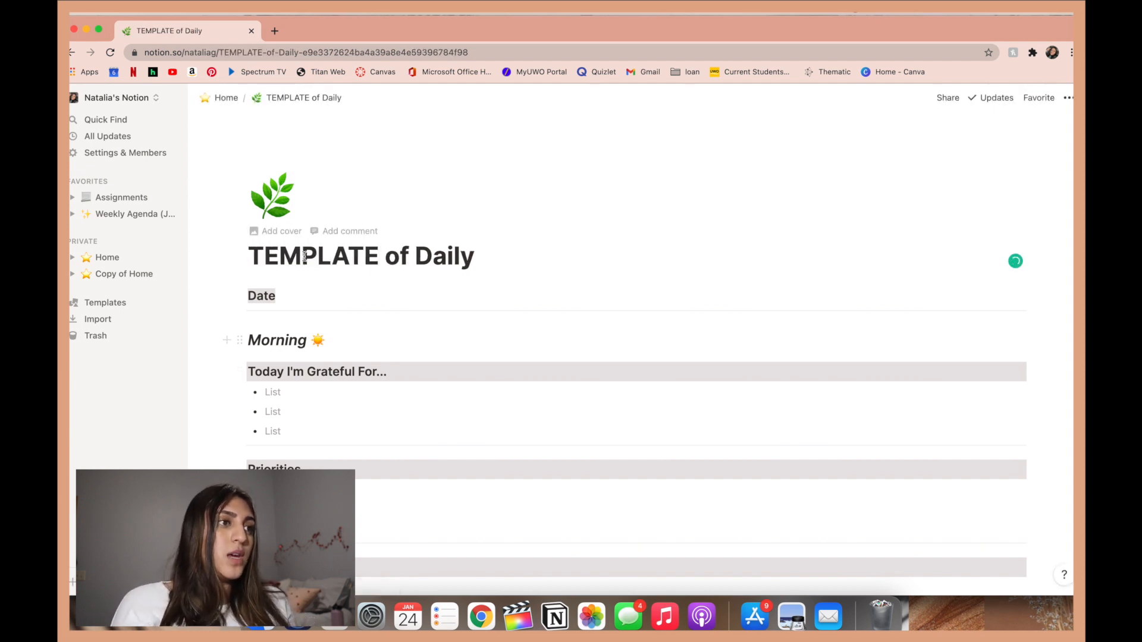
- Review the Daily and Archive pages from Home, and look over the template, archive and Life section links on Home
left_click(226, 98)
scroll(283, 298, "down", 5)
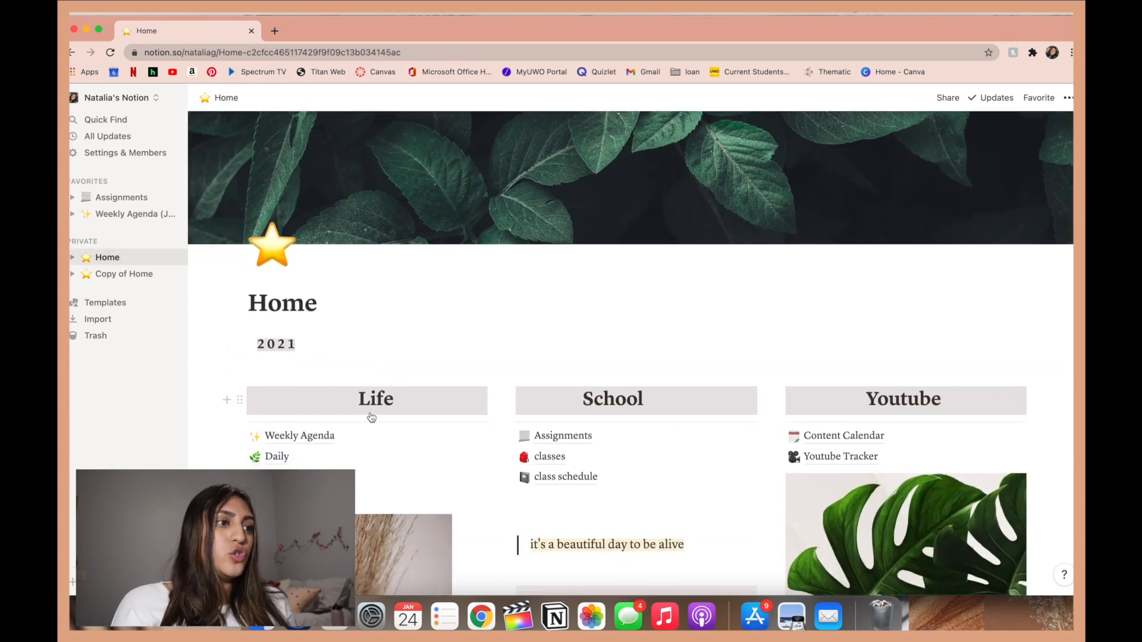
left_click(280, 276)
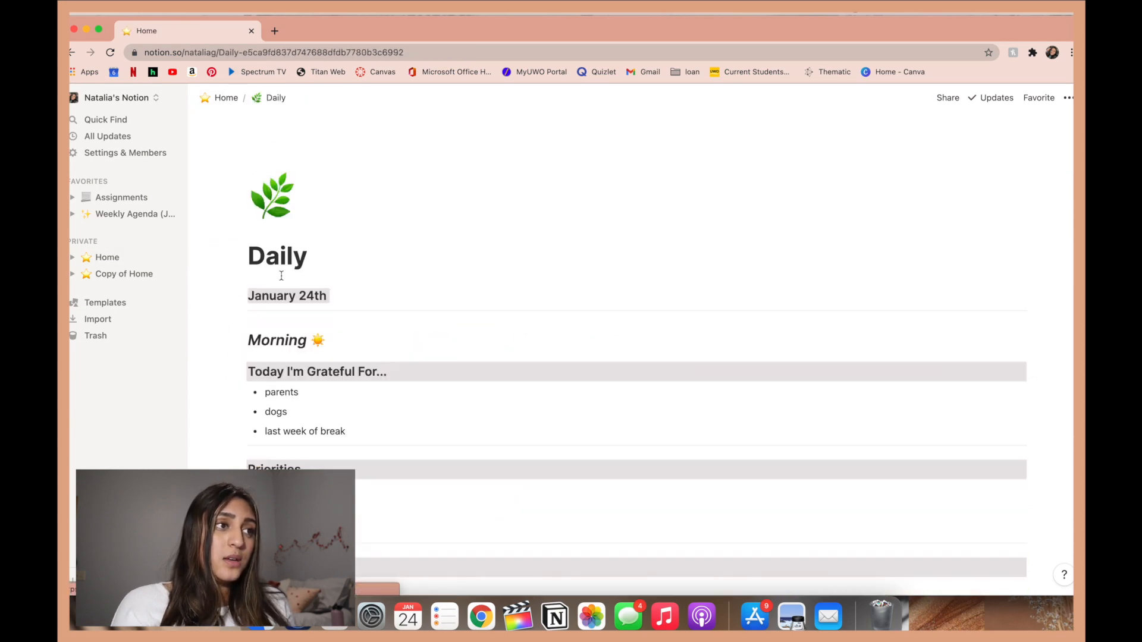
left_click(226, 98)
scroll(274, 430, "down", 10)
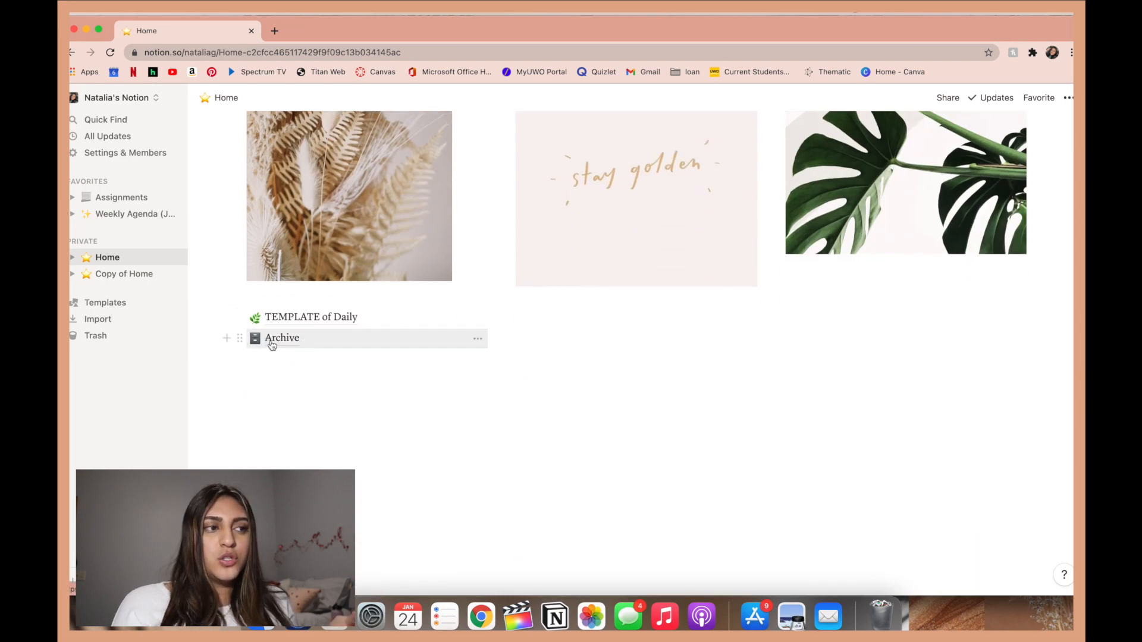
left_click(271, 340)
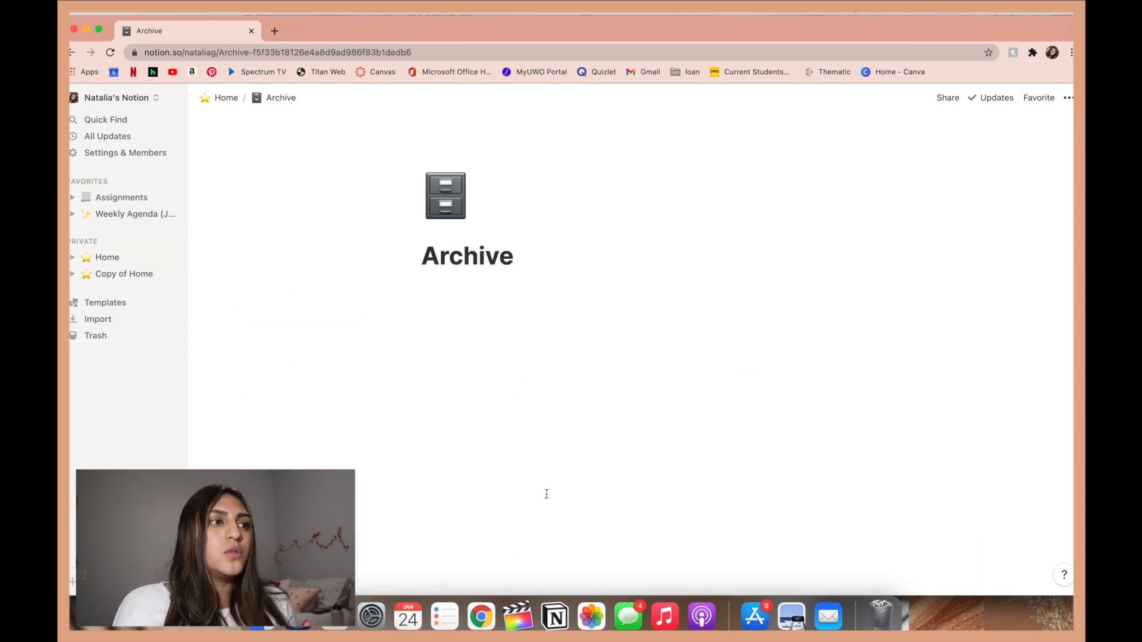
left_click(226, 98)
scroll(266, 269, "down", 7)
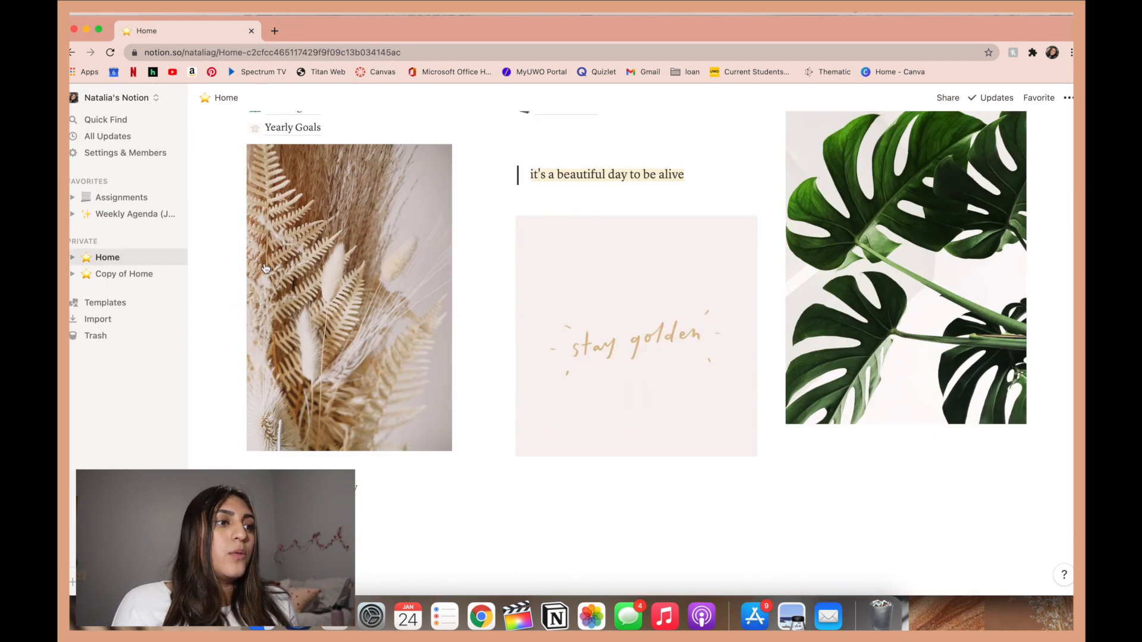
scroll(266, 269, "down", 4)
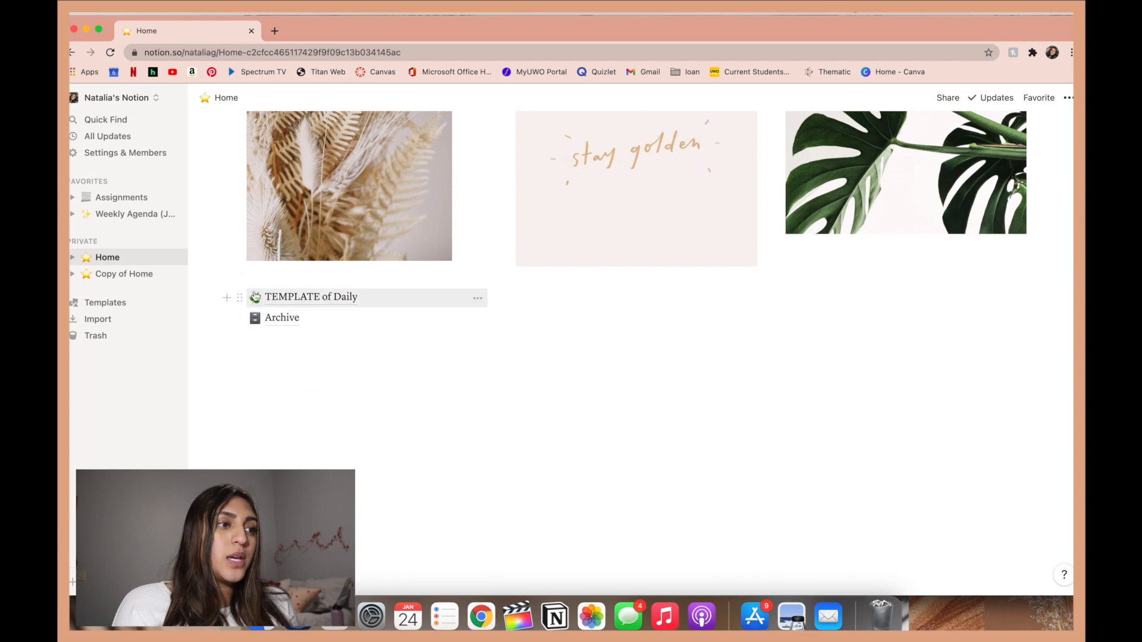
scroll(253, 300, "up", 5)
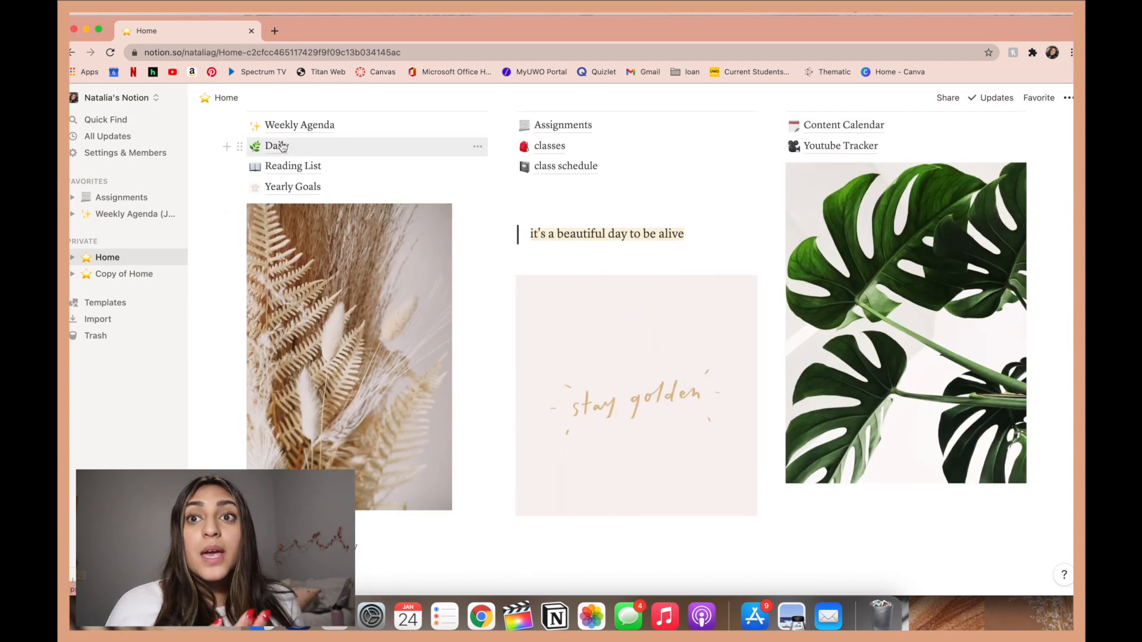
scroll(285, 165, "up", 2)
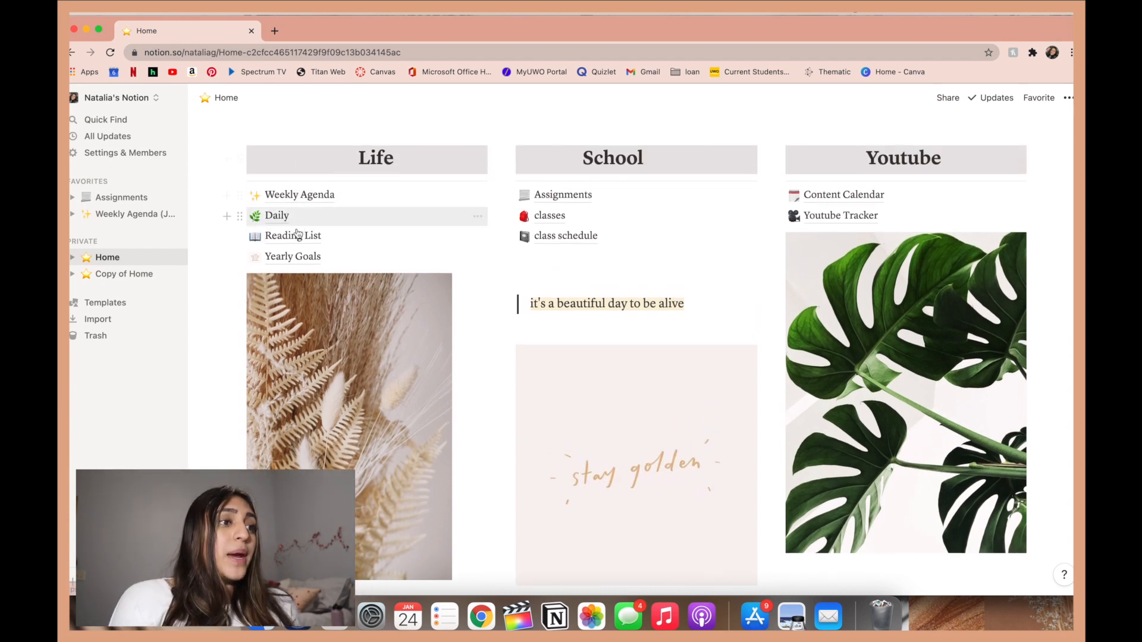
- Open the Reading List page from Home and review its books, the Reading log and the Began Reading column's property types
left_click(295, 231)
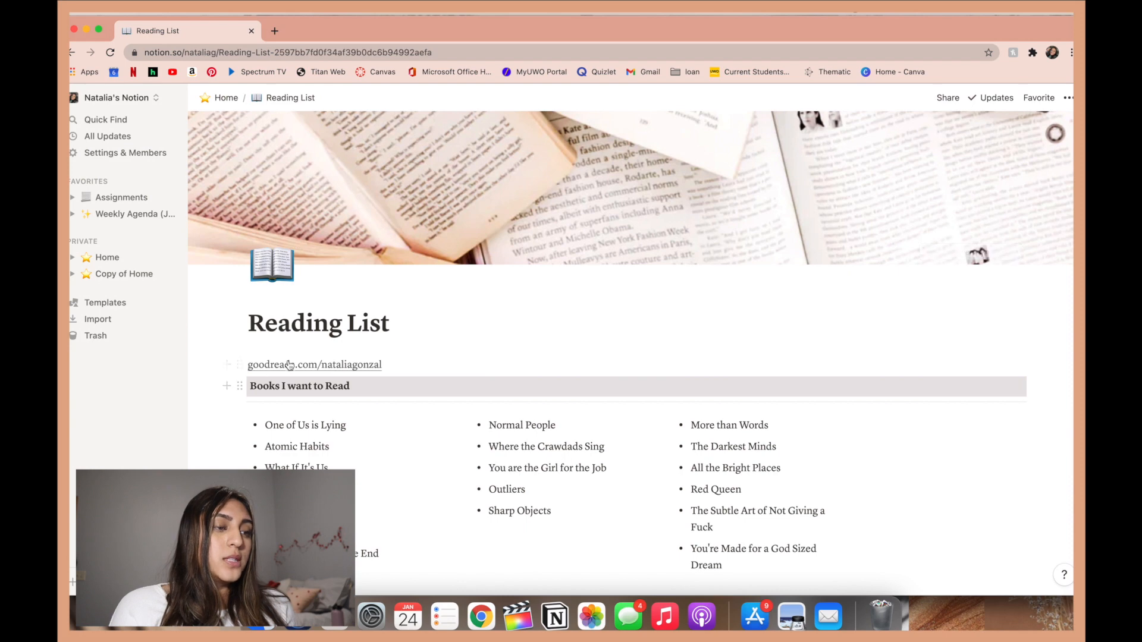
scroll(289, 365, "down", 5)
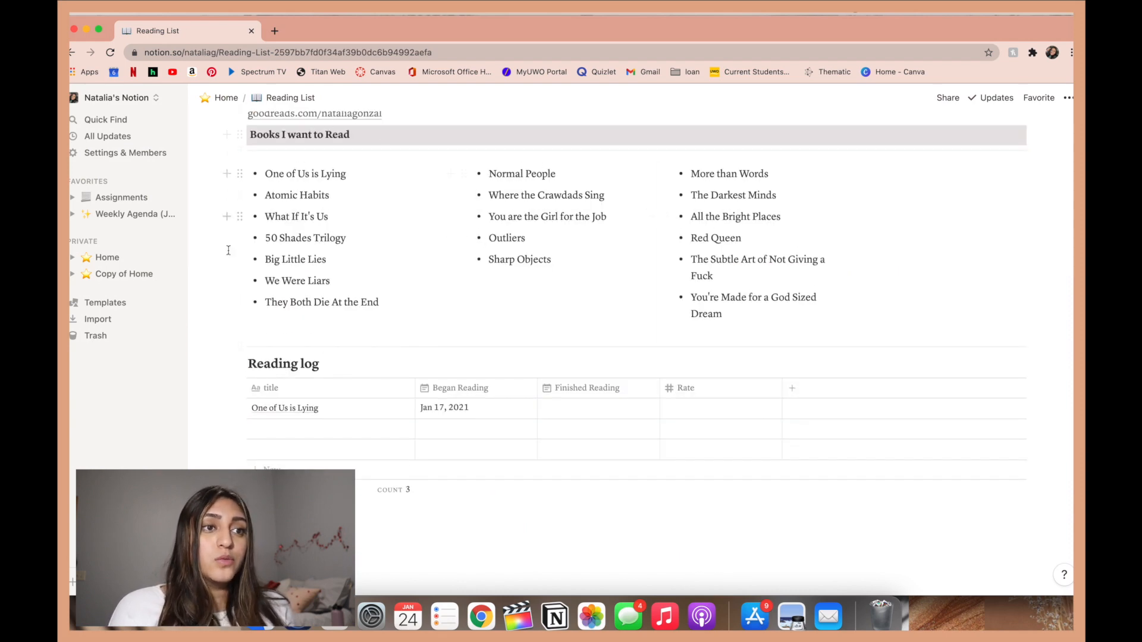
scroll(310, 365, "down", 2)
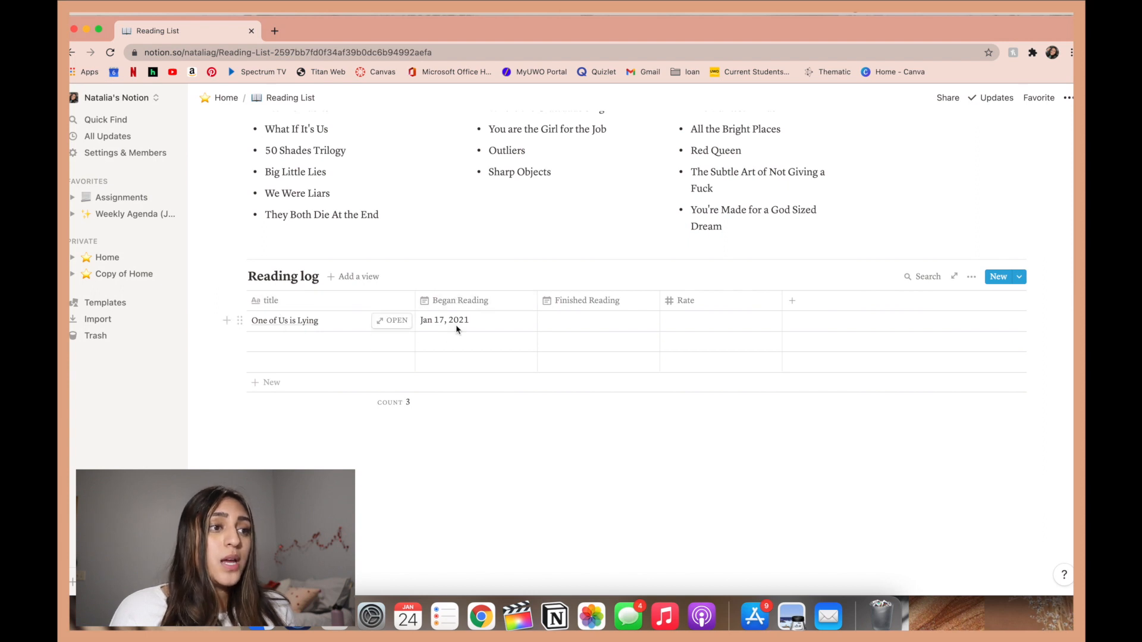
left_click(451, 307)
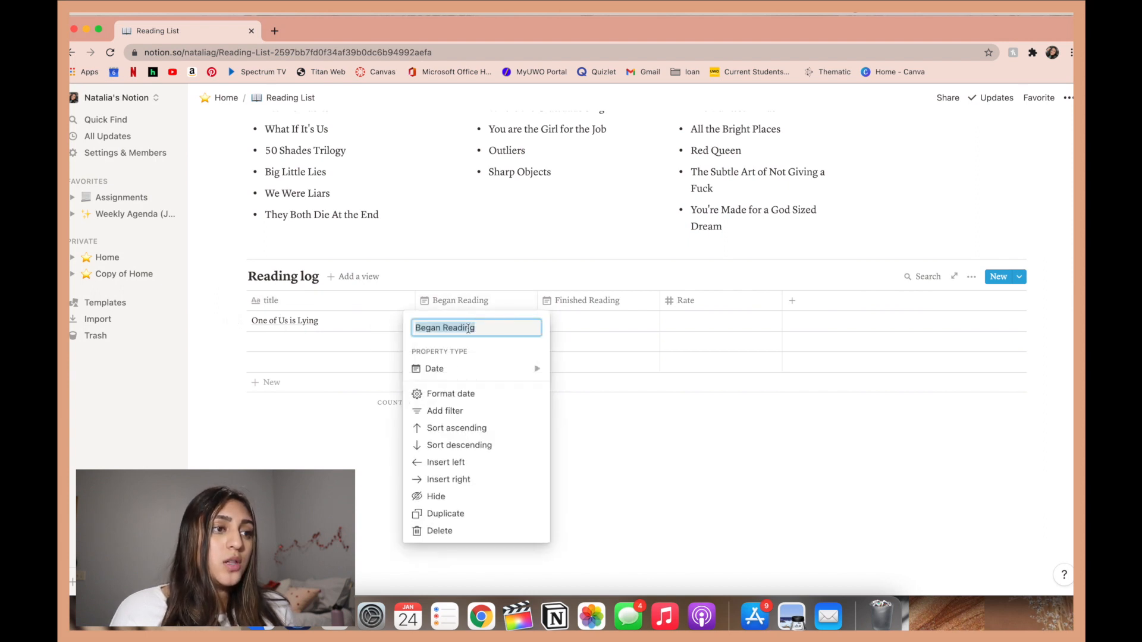
mouse_move(444, 377)
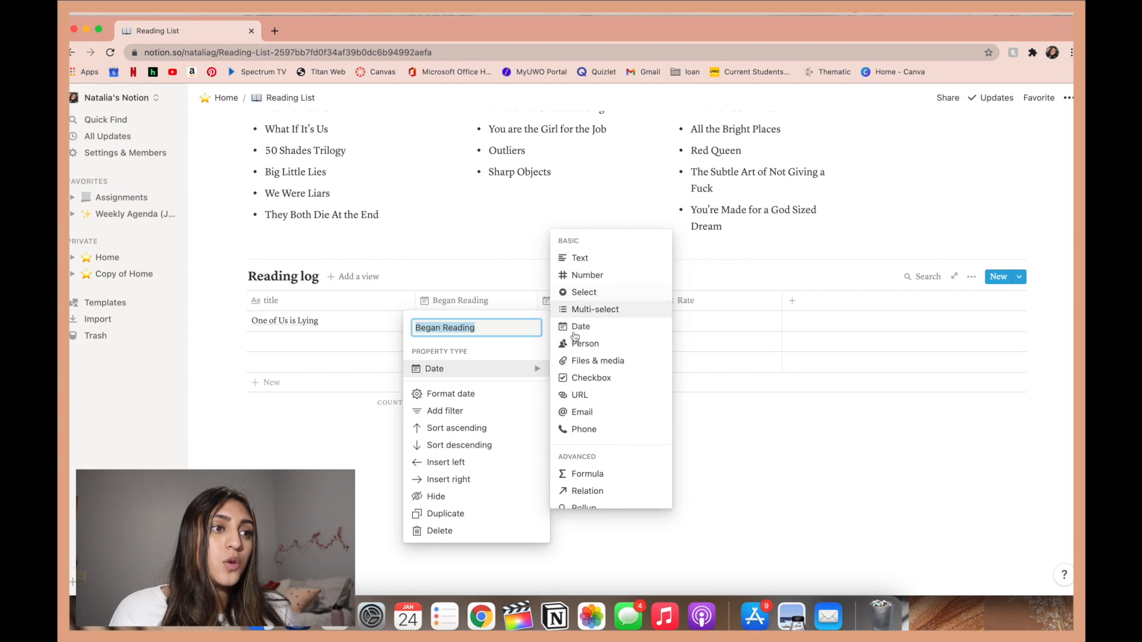
left_click(496, 287)
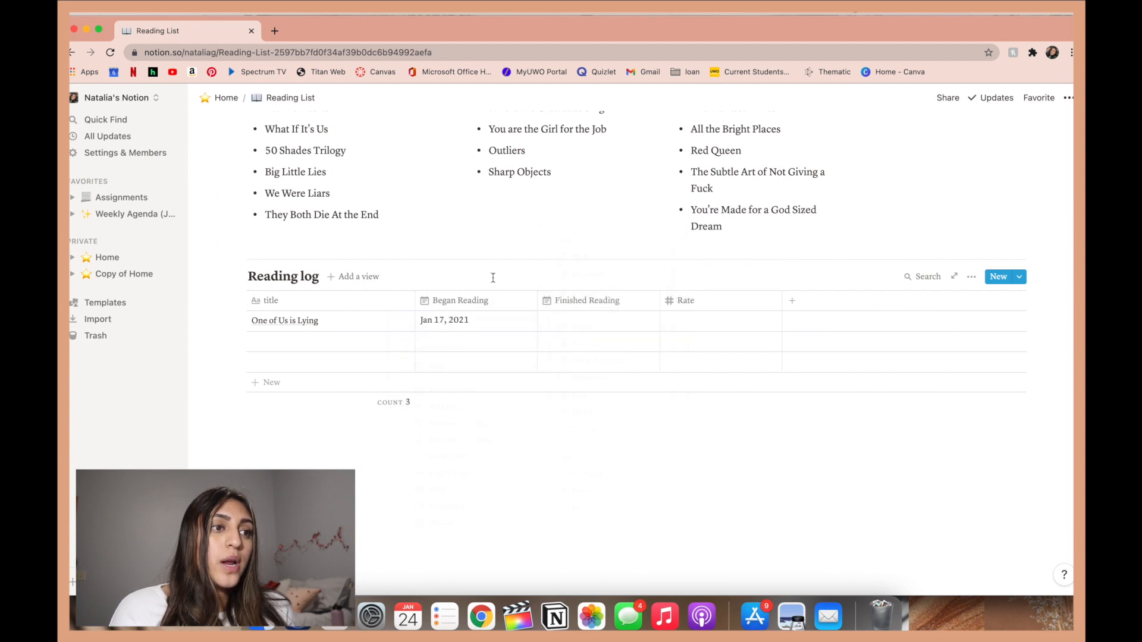
- Set the Finished Reading date of "One of Us is Lying" in the Reading log to Jan 24, 2021
left_click(597, 320)
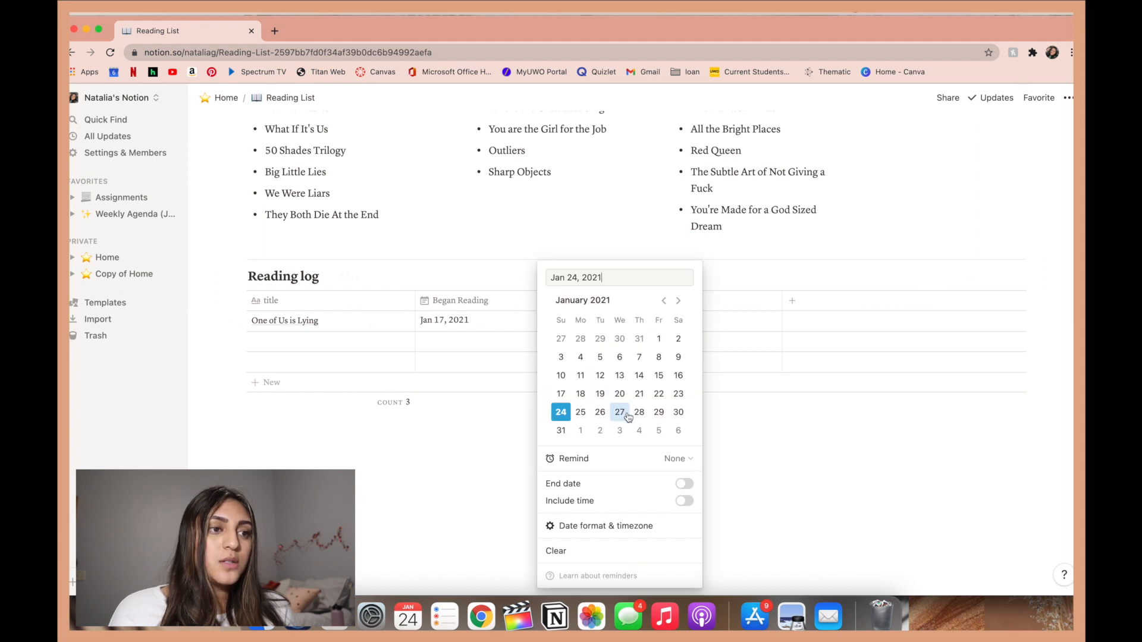
left_click(561, 413)
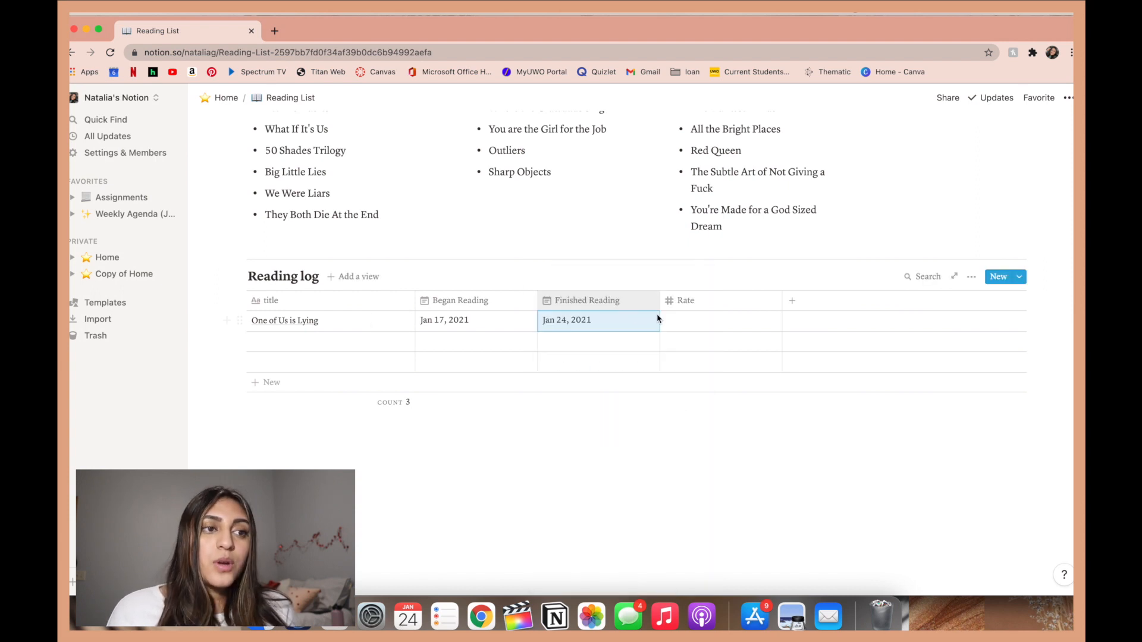
left_click(713, 316)
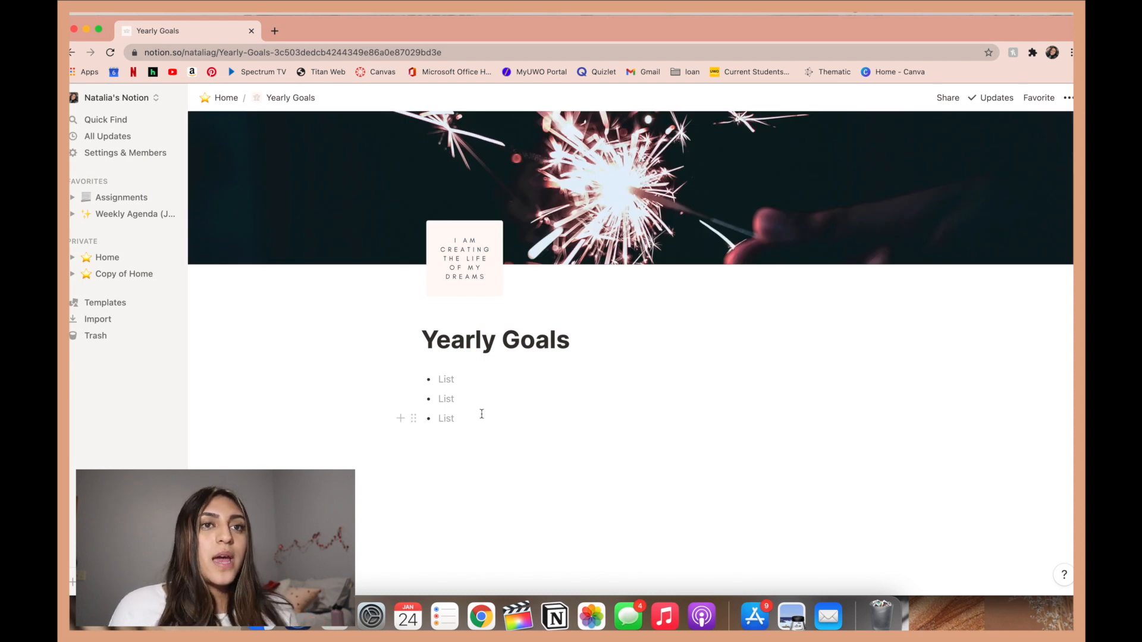
- Look over the Yearly Goals page's style and width options, and return to the section links on Home
left_click(1069, 98)
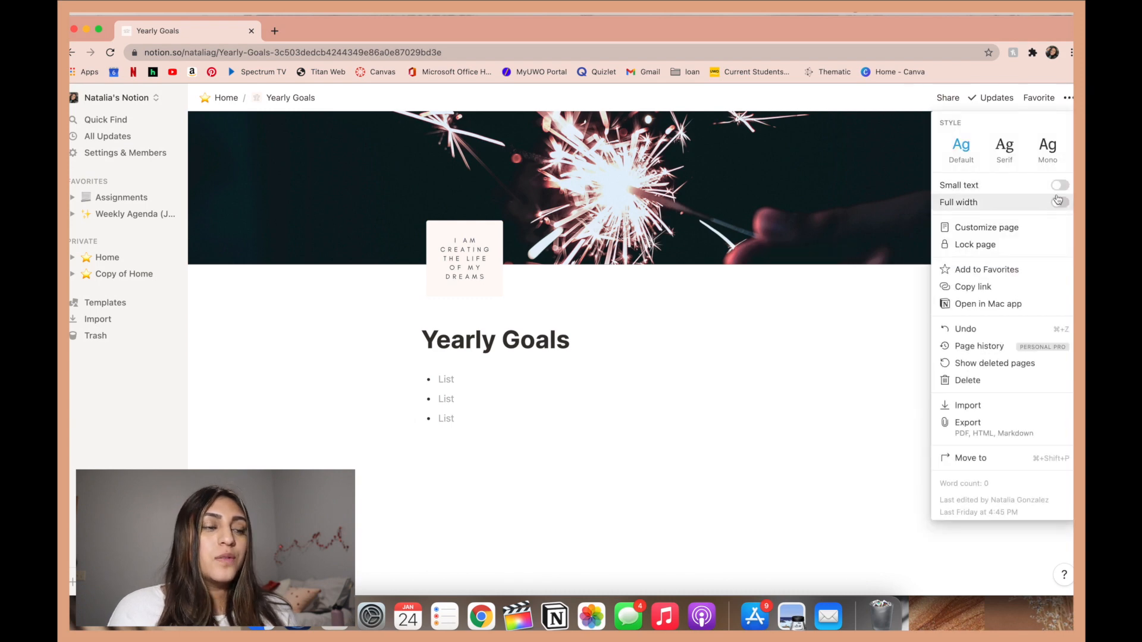
left_click(566, 354)
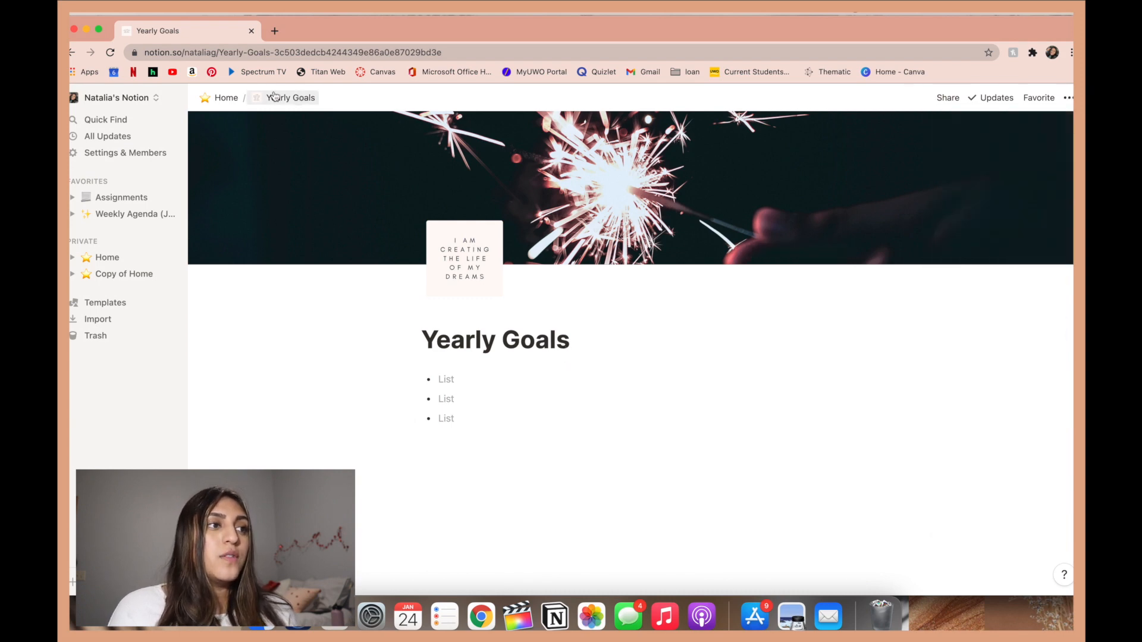
left_click(221, 98)
scroll(518, 400, "down", 2)
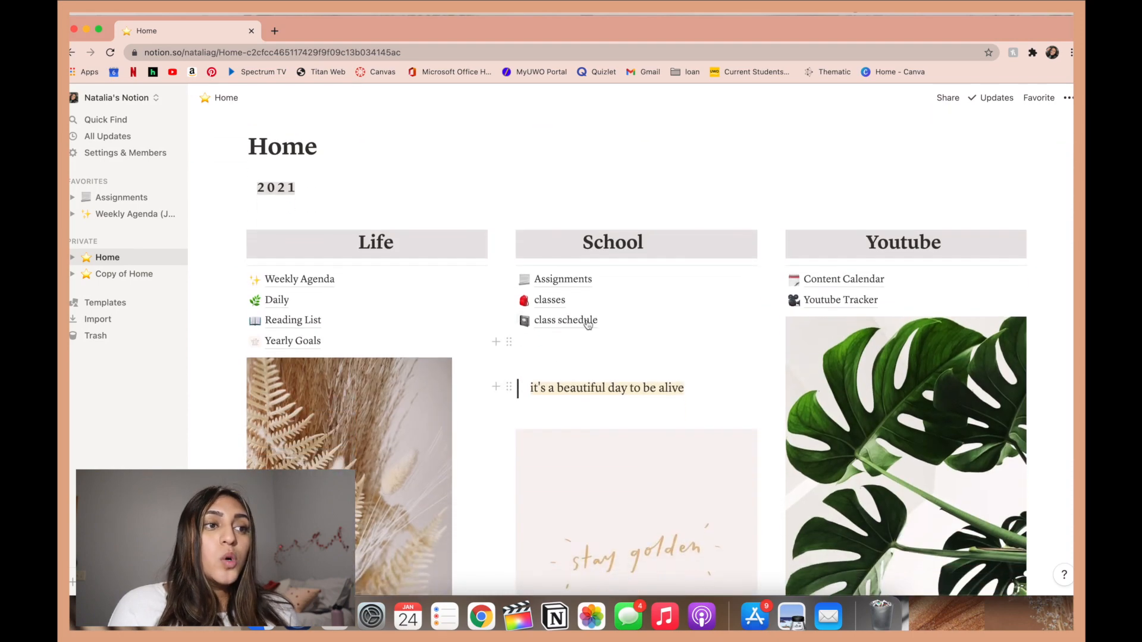
- Open Assignments from Home, name the Writing 288 entry "quiz 1" with the date Feb 2, 2021, and mark it done
left_click(567, 279)
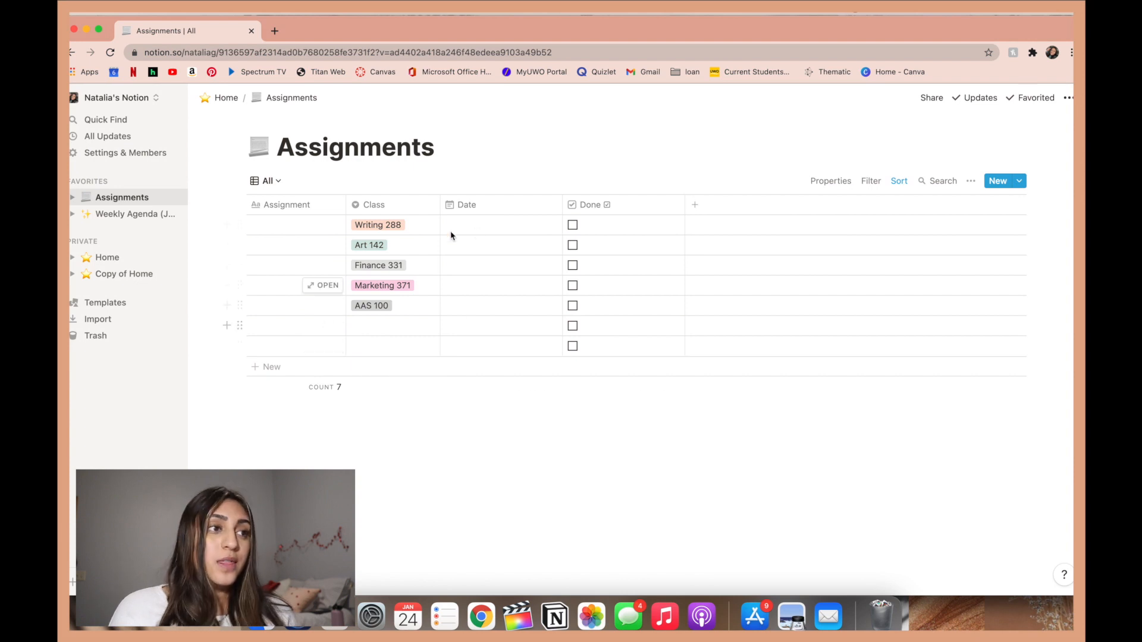
left_click(285, 231)
type("quiz 1")
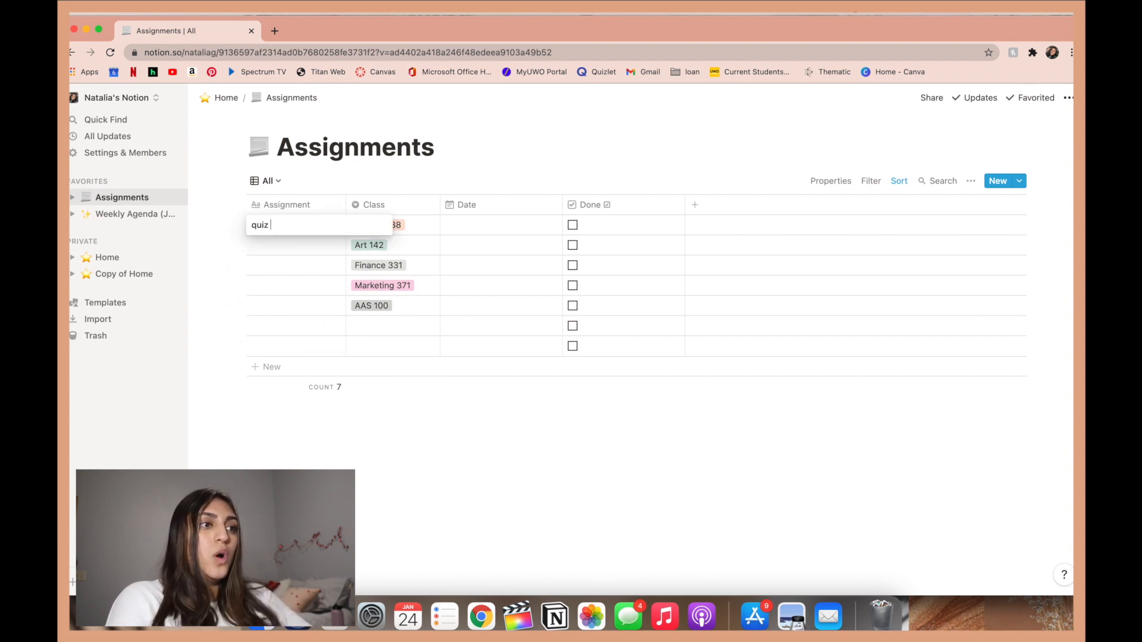
key("Return")
left_click(476, 229)
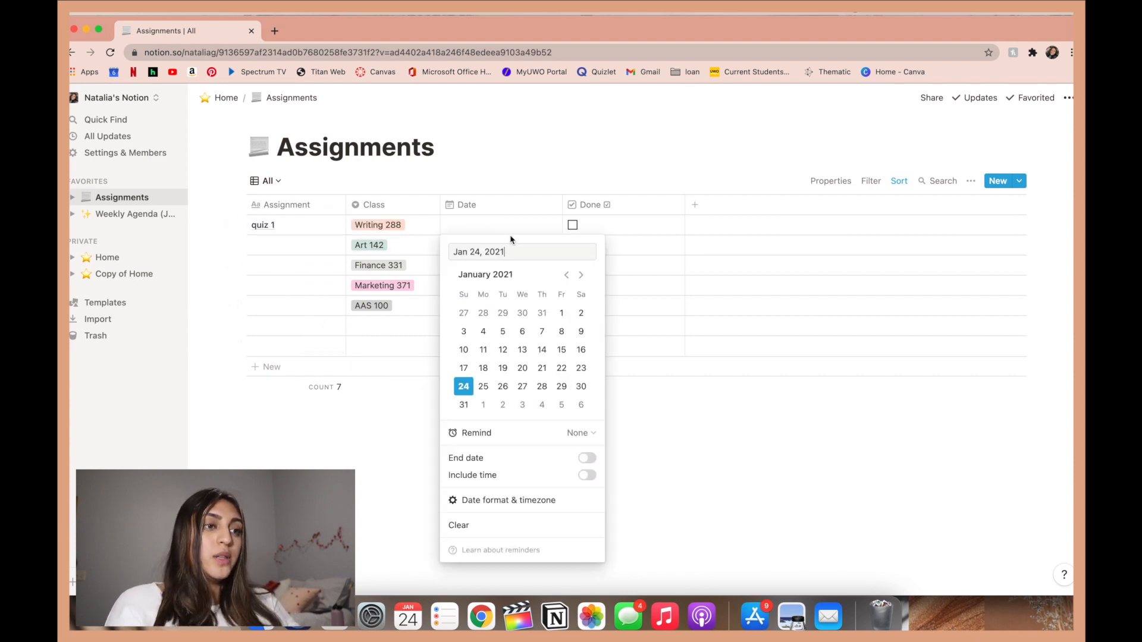
left_click(503, 405)
left_click(666, 410)
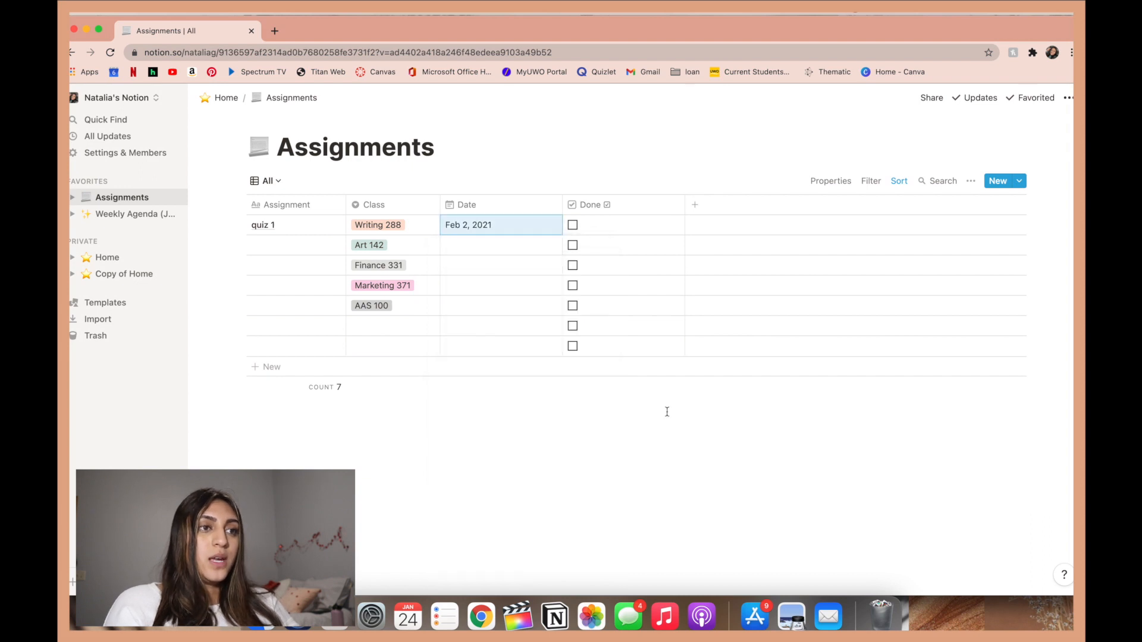
left_click(572, 226)
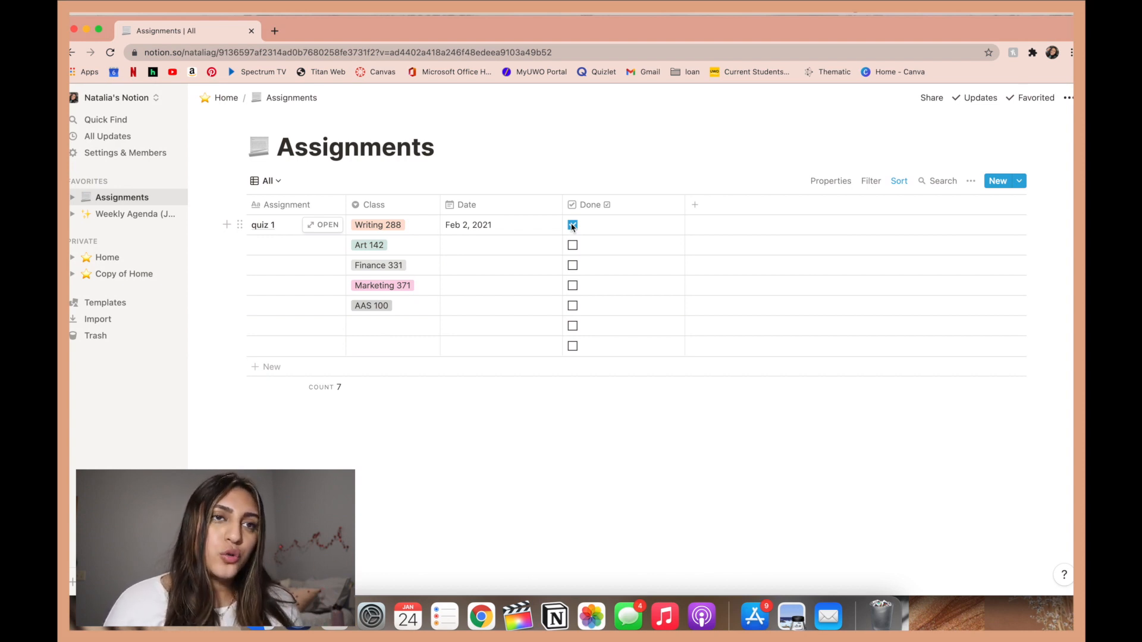
- Examine the Class options of the quiz 1 entry and the colors available for the Writing 288 tag
left_click(381, 232)
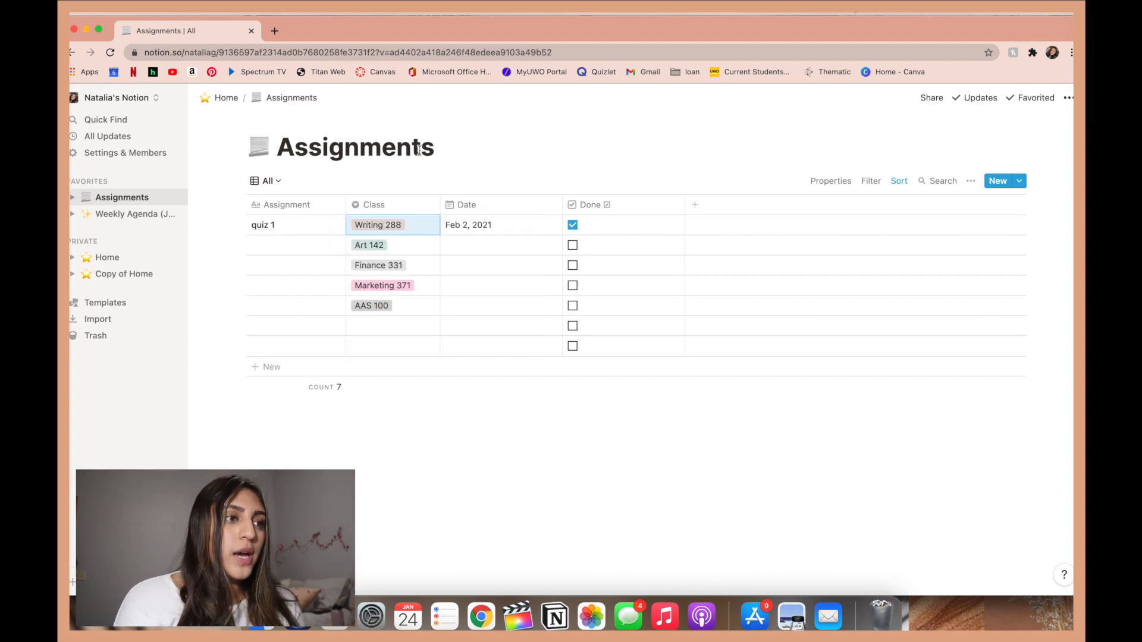
left_click(380, 231)
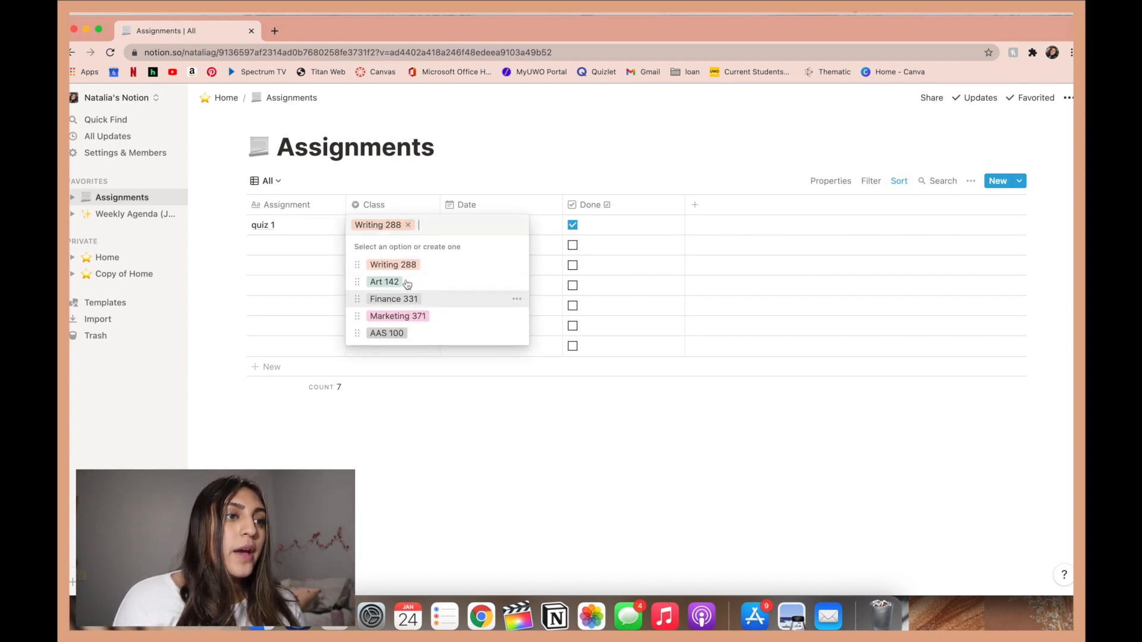
left_click(517, 264)
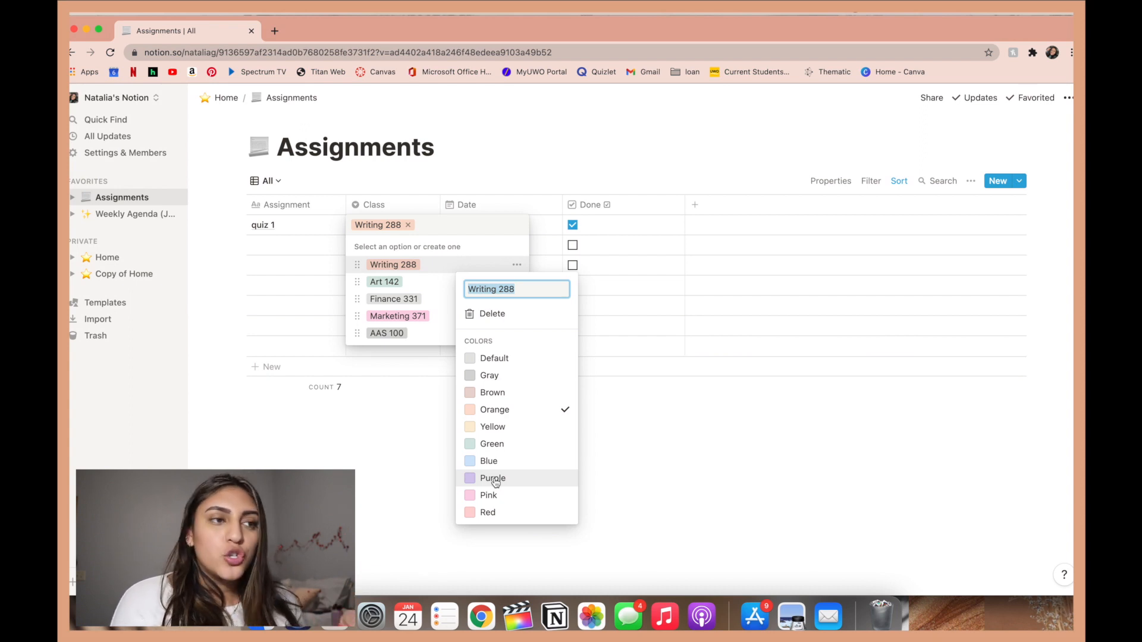
left_click(637, 479)
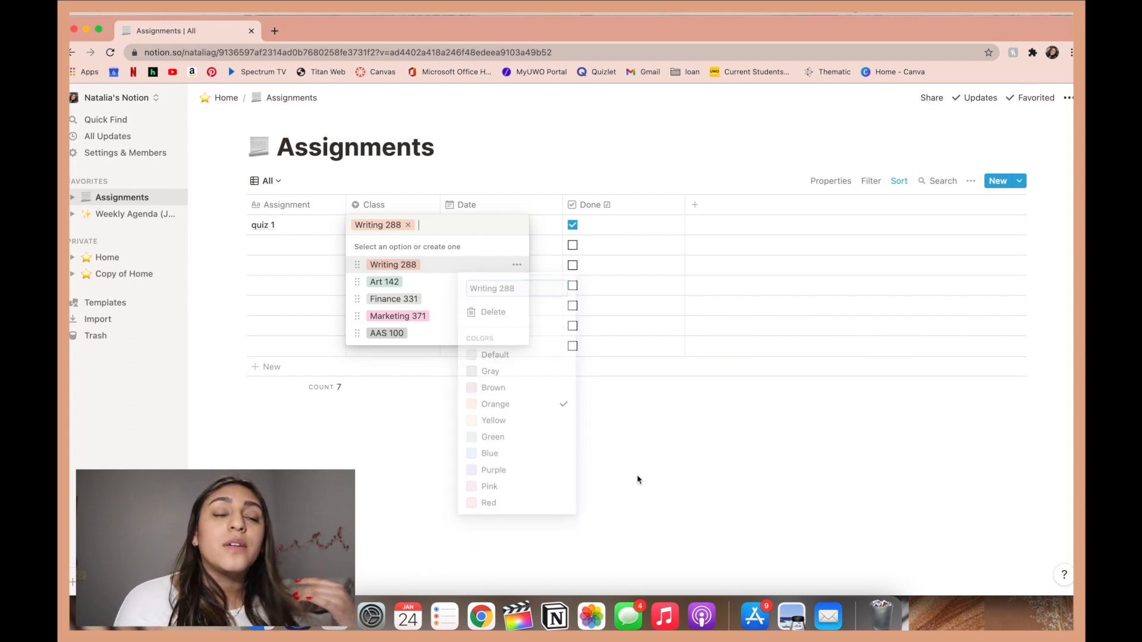
key("Escape")
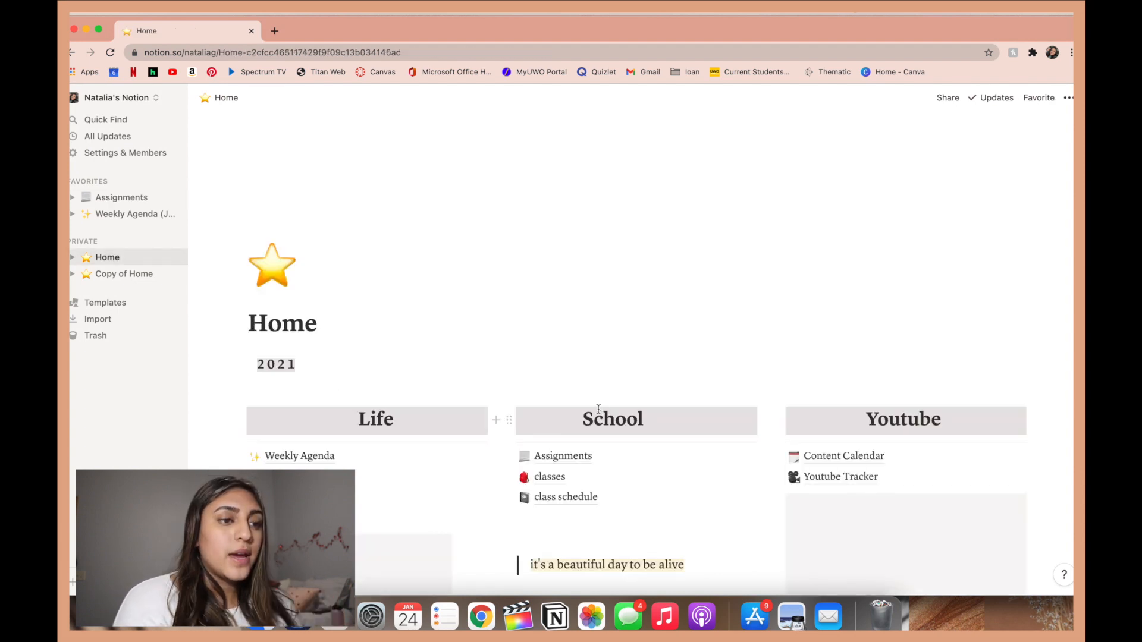
- Open the classes page from Home and review the class columns, expanding and collapsing the syllabus toggle under Writing 288
left_click(549, 477)
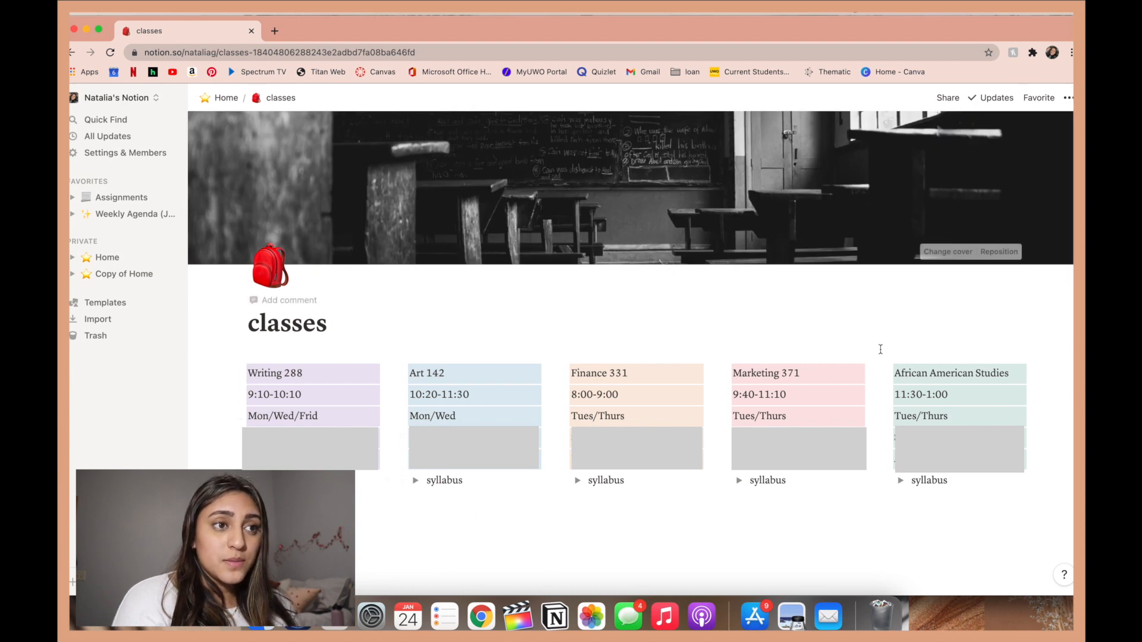
scroll(882, 348, "down", 3)
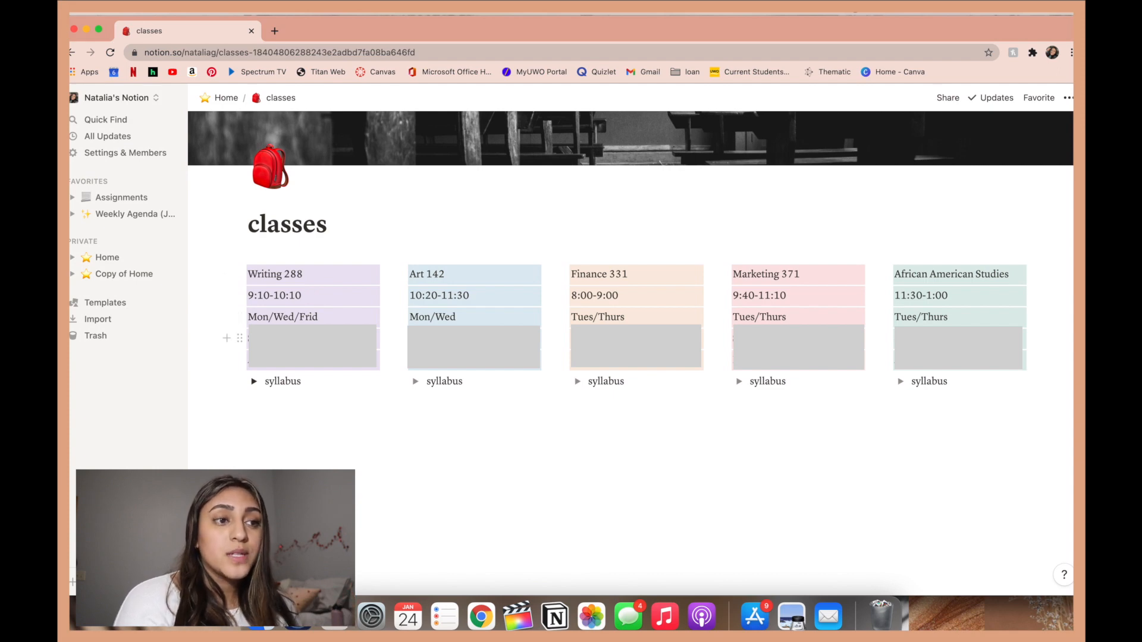
left_click(240, 381)
mouse_move(125, 341)
left_click(297, 376)
left_click(254, 382)
left_click(282, 403)
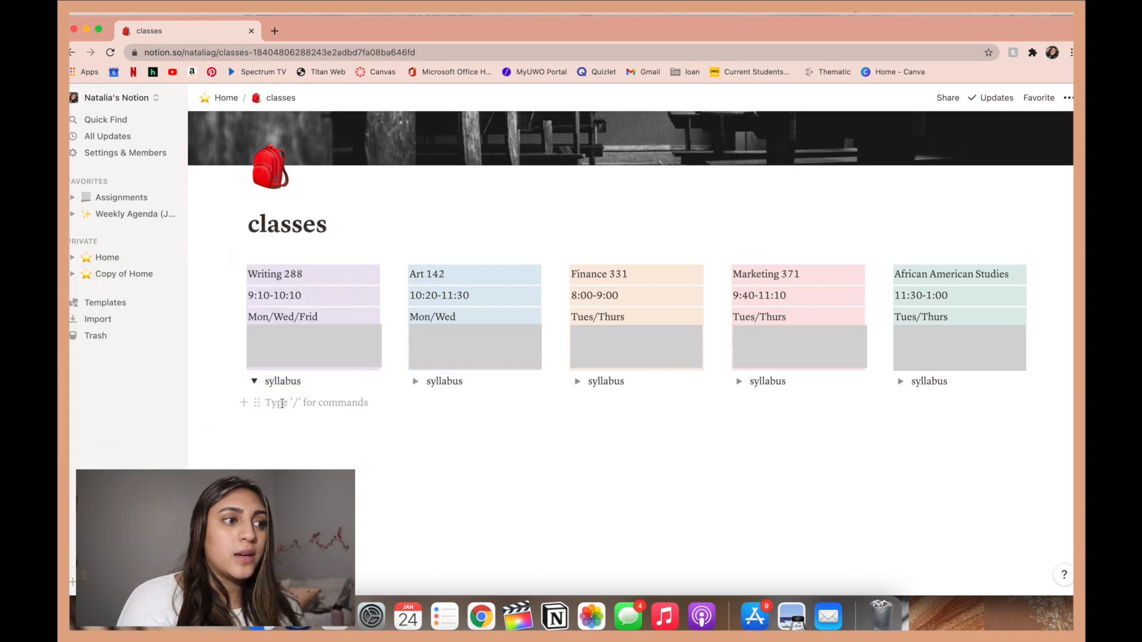
left_click(254, 381)
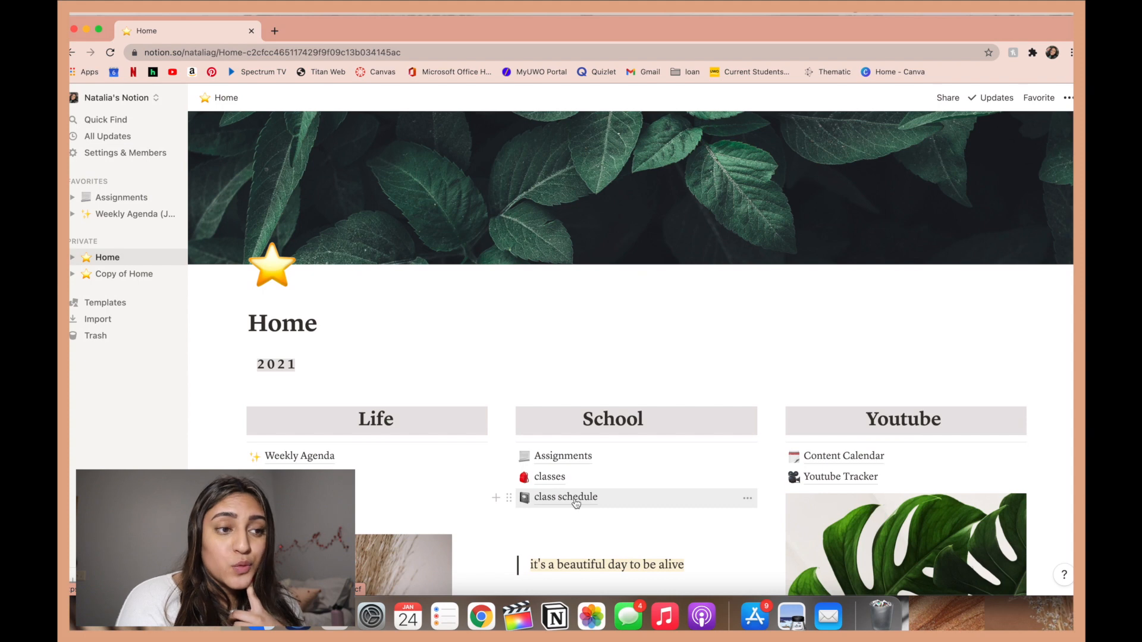
- Open the class schedule page, expand Monday's Writing 288 entry to view its details, and return to Home
left_click(565, 497)
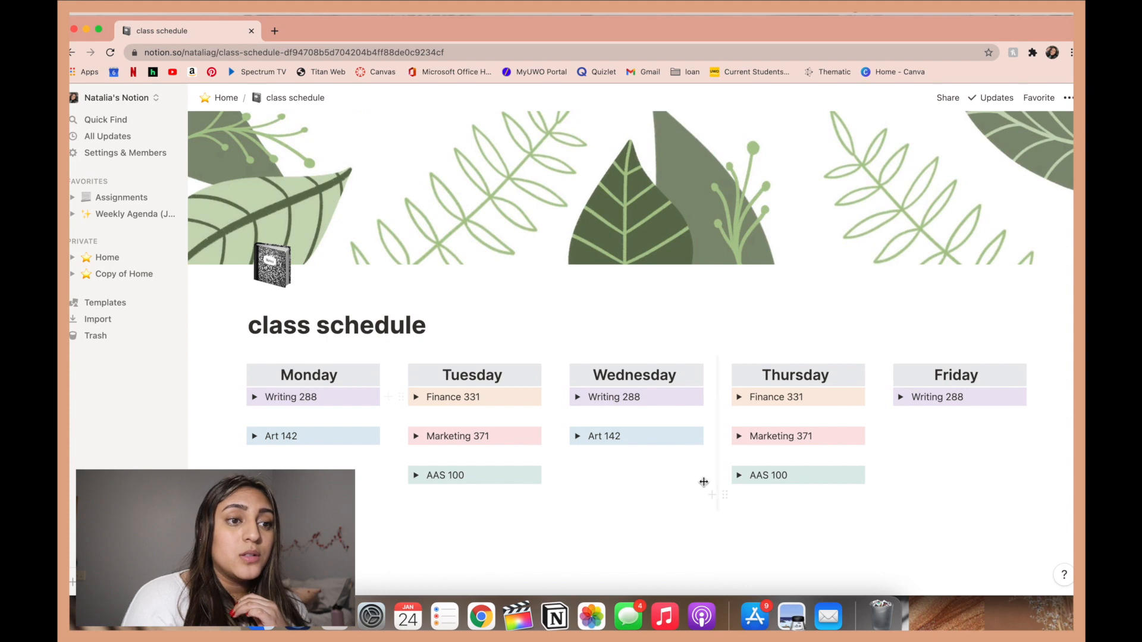
left_click(254, 398)
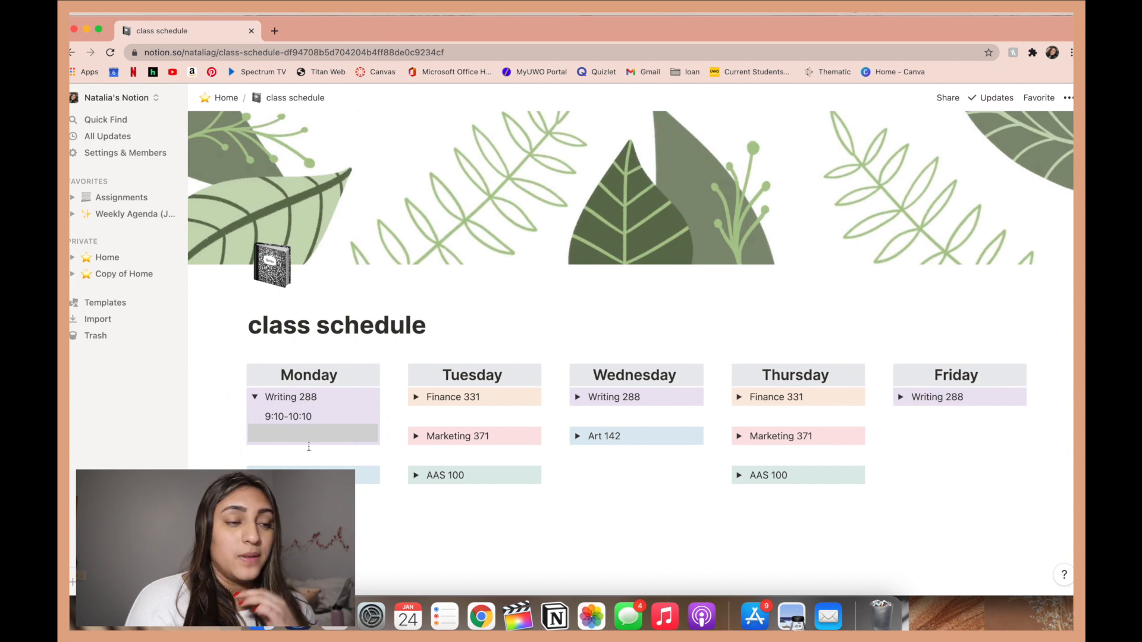
left_click(226, 100)
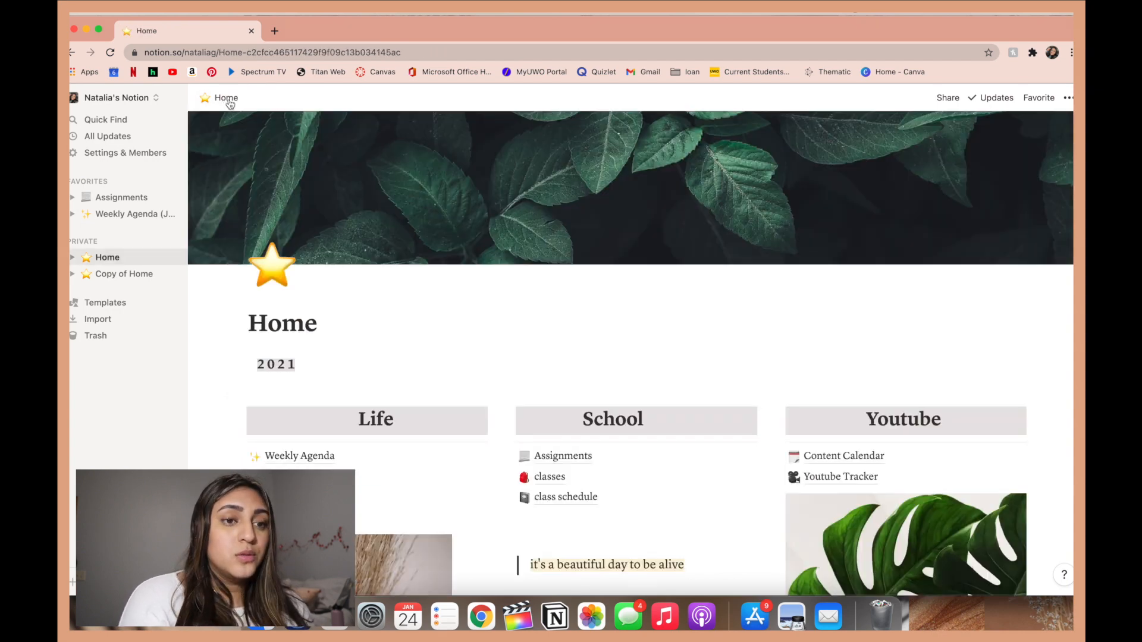
- View the Content Calendar page from the Youtube section of Home and return to Home
scroll(471, 294, "down", 3)
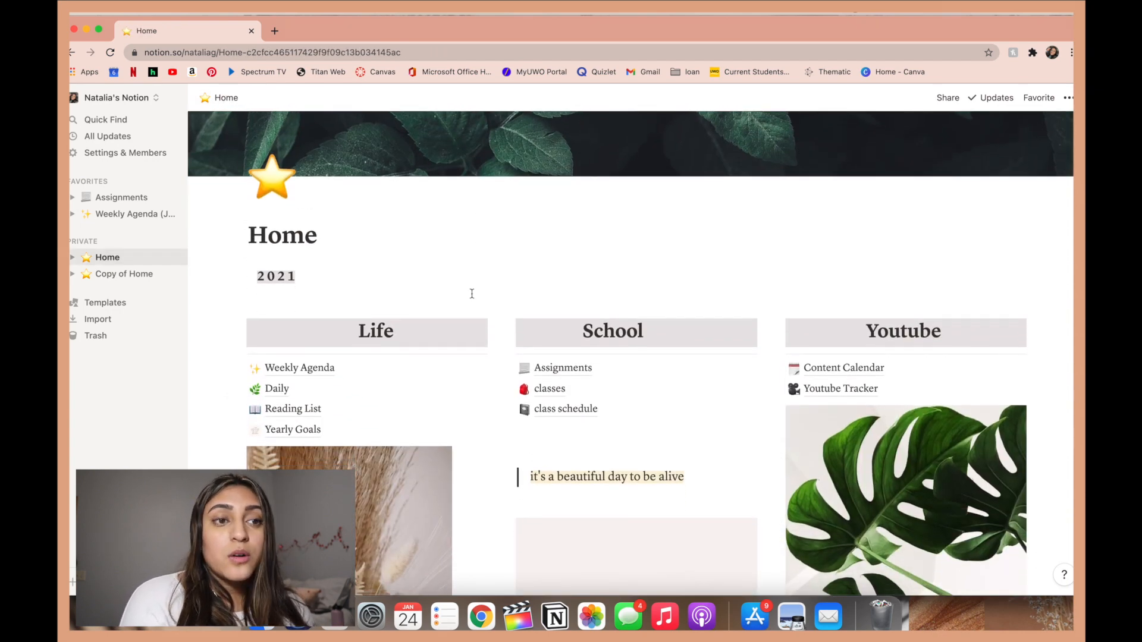
left_click(830, 368)
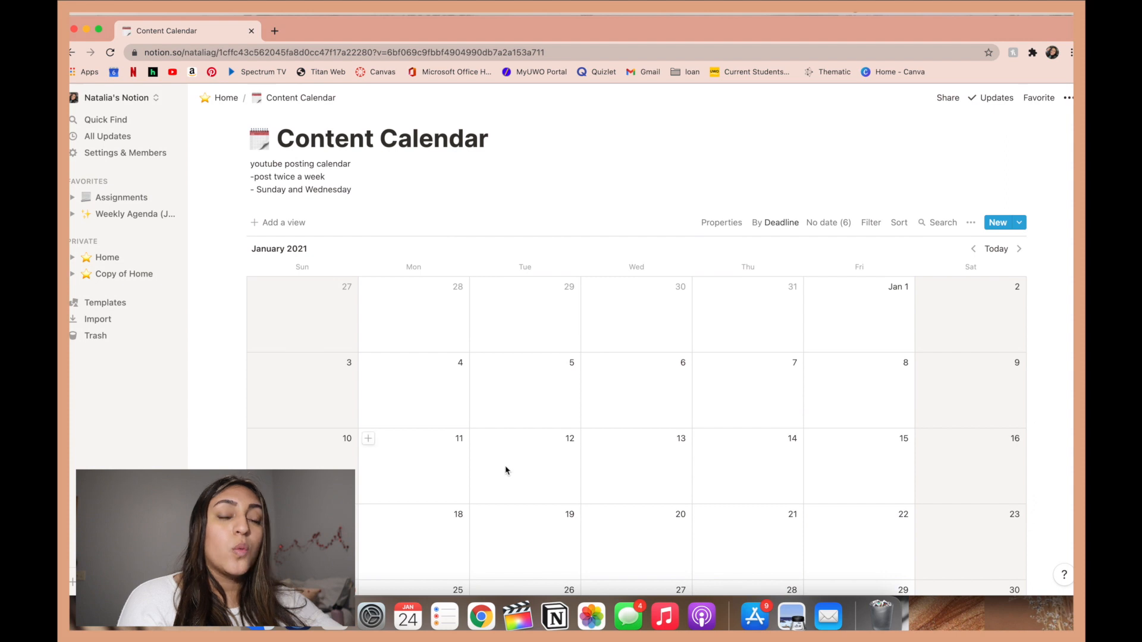
left_click(229, 99)
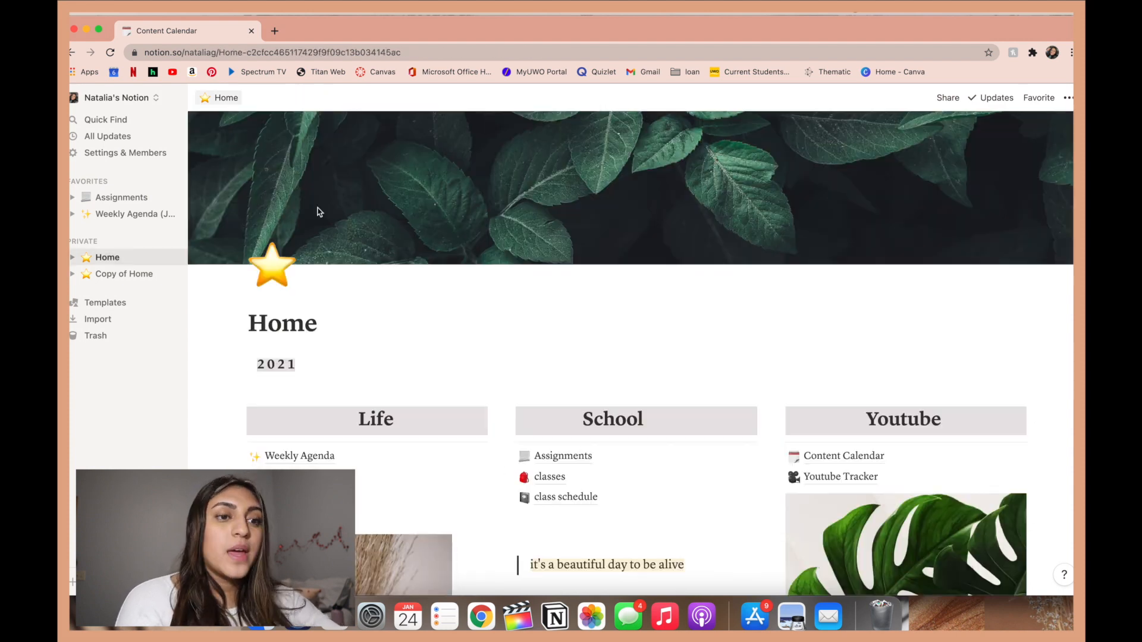
- Open the Youtube Tracker page and move the "My Notion Set Up" card from Video Ideas to In Progress
left_click(841, 477)
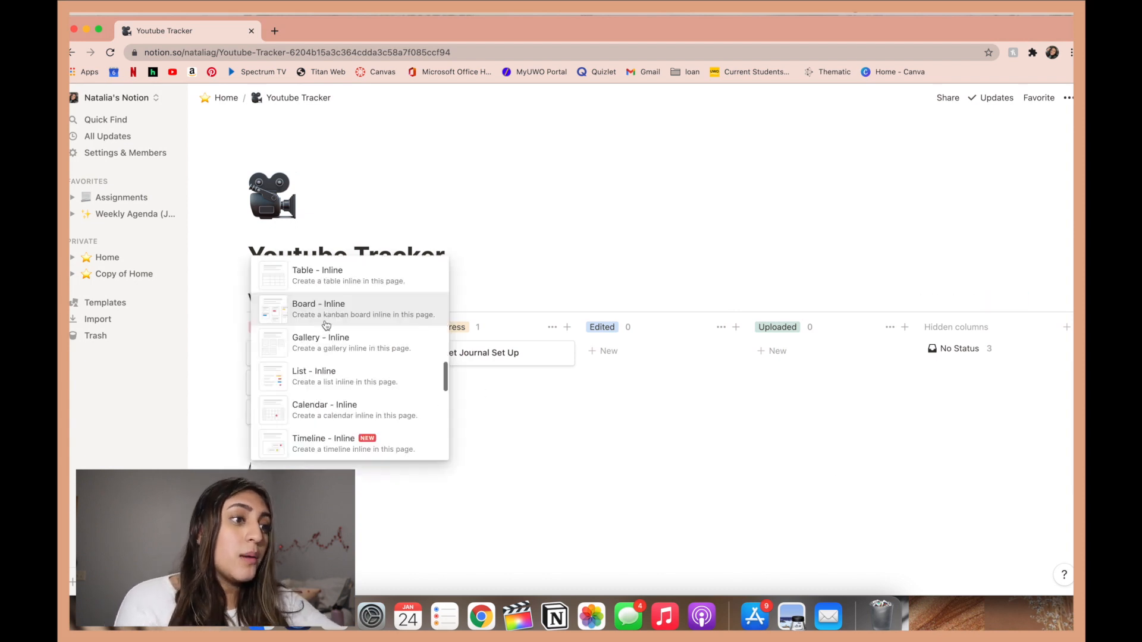
key("Escape")
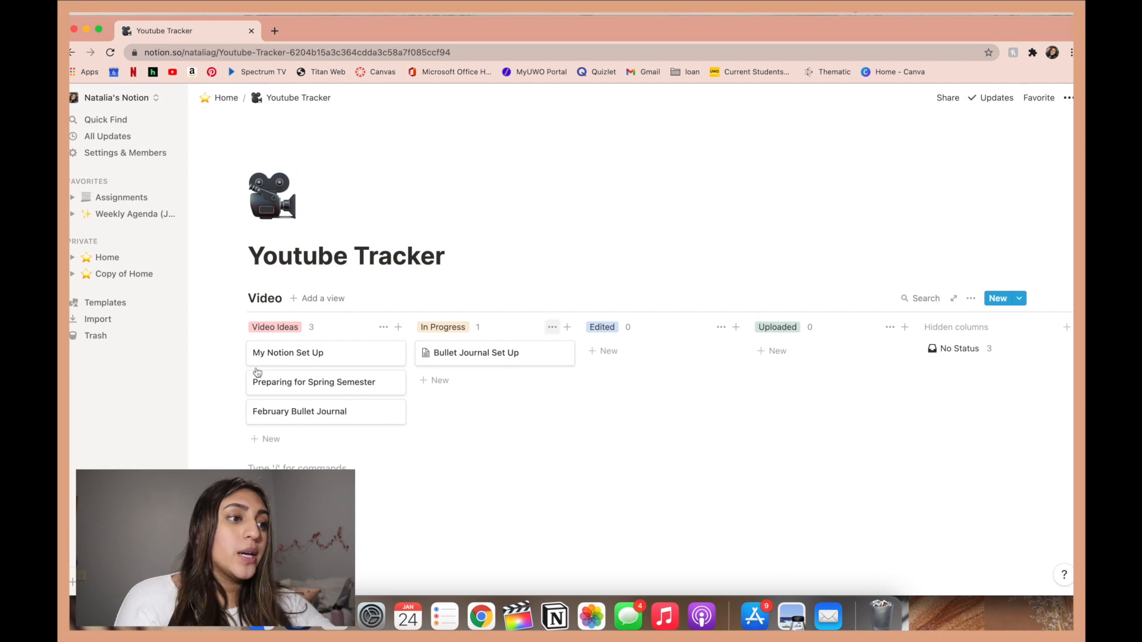
left_click_drag(291, 359, 466, 384)
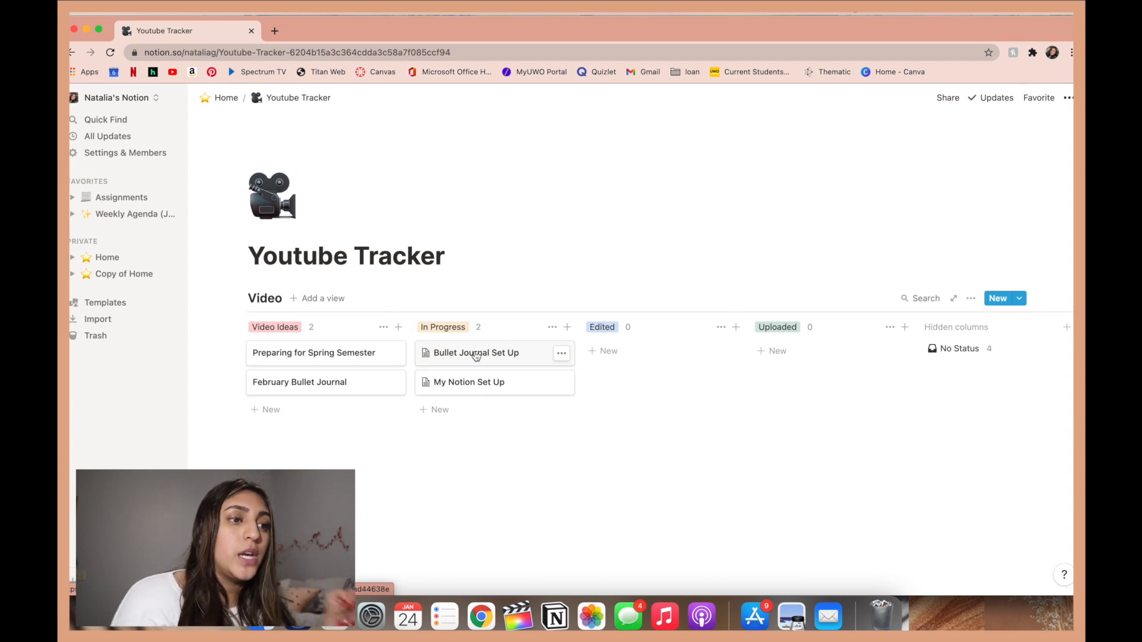
- Open the "Bullet Journal Set Up" card and review its Filming, Editing, Post and other checklists
left_click(476, 354)
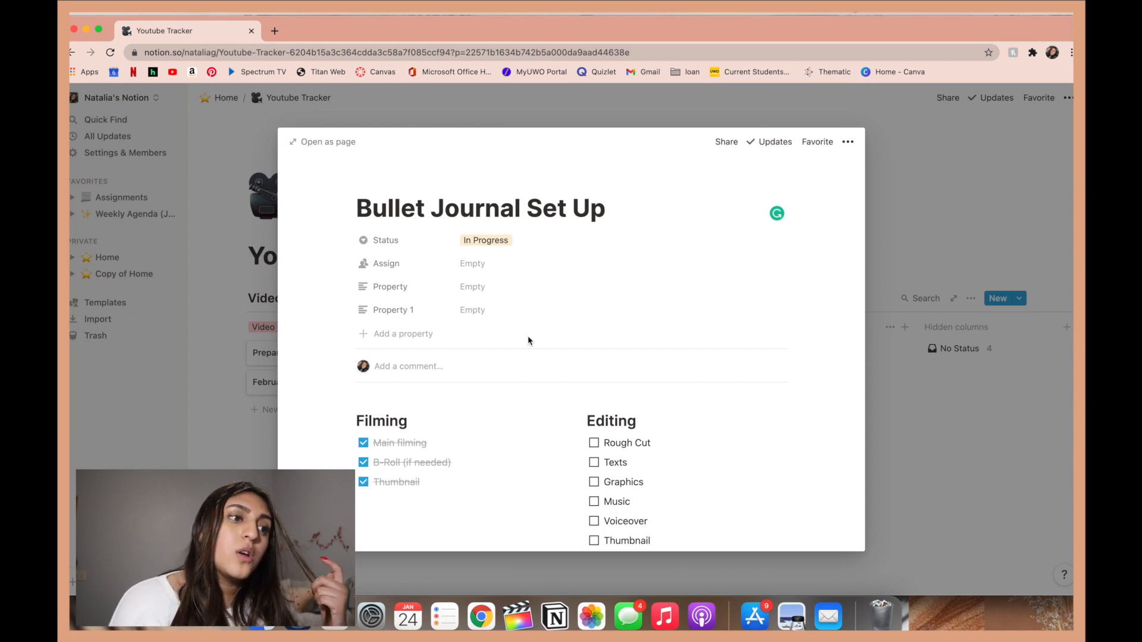
scroll(438, 408, "down", 5)
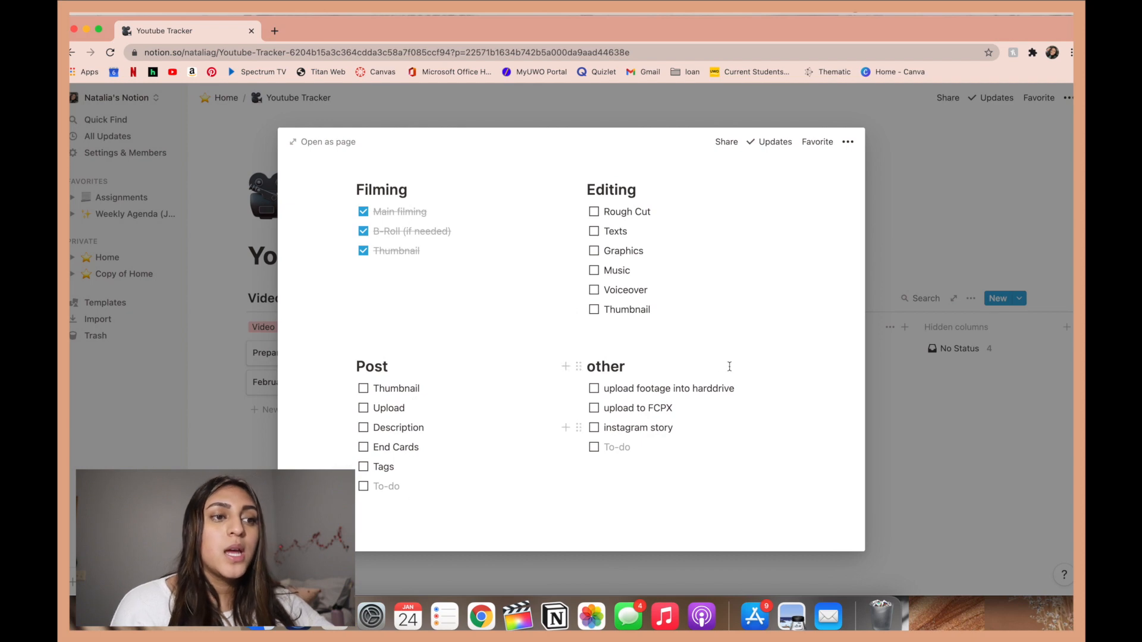
double_click(593, 270)
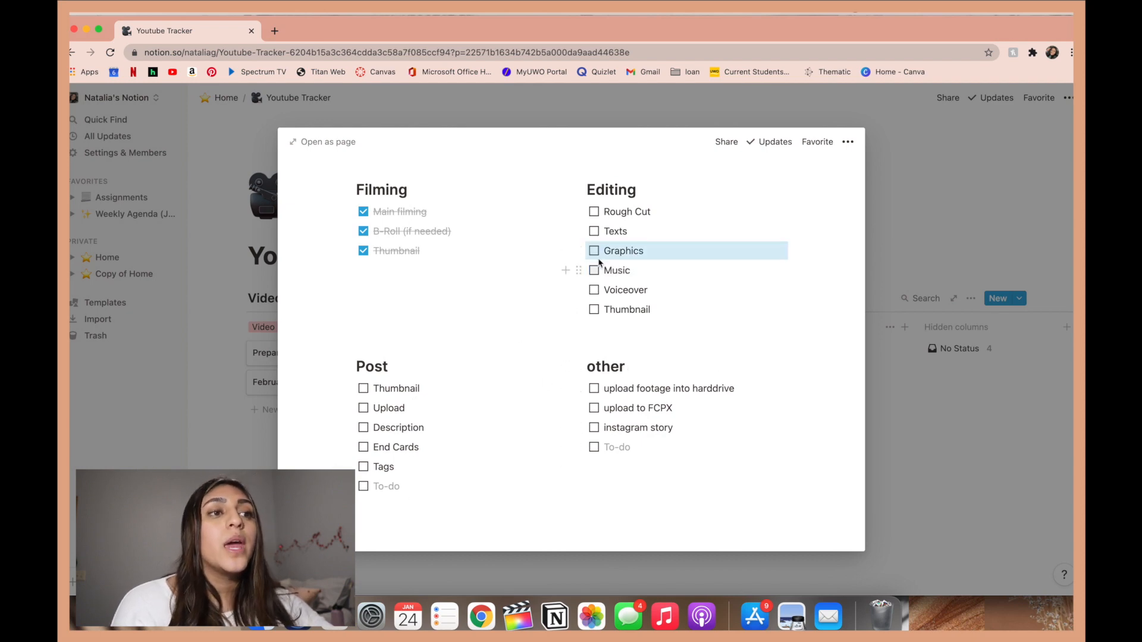
key("Up")
key("Up")
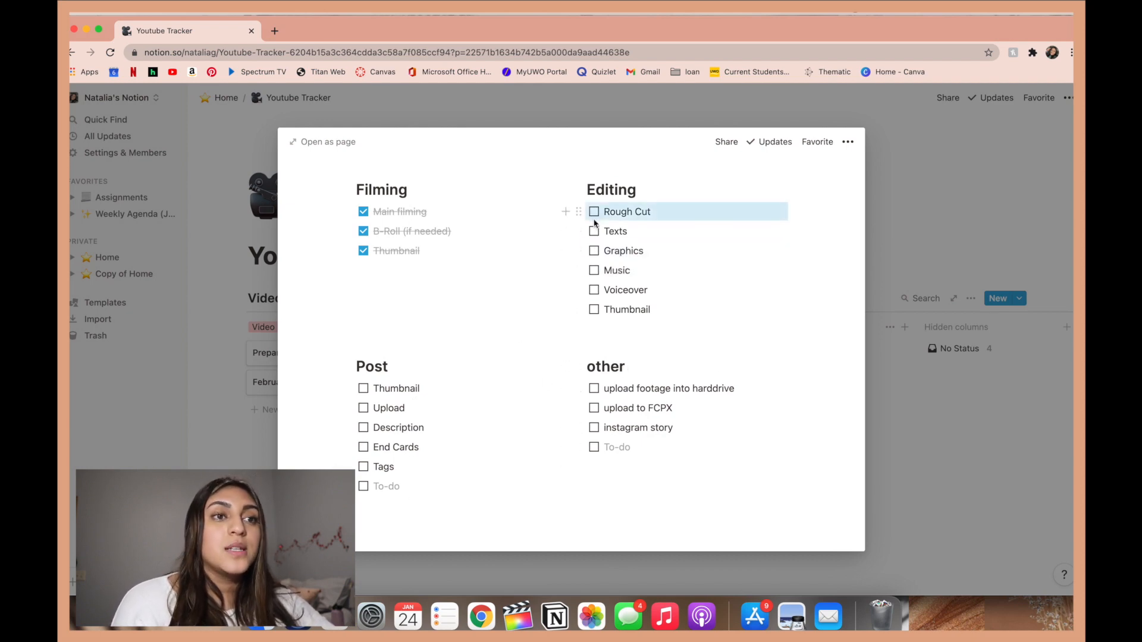